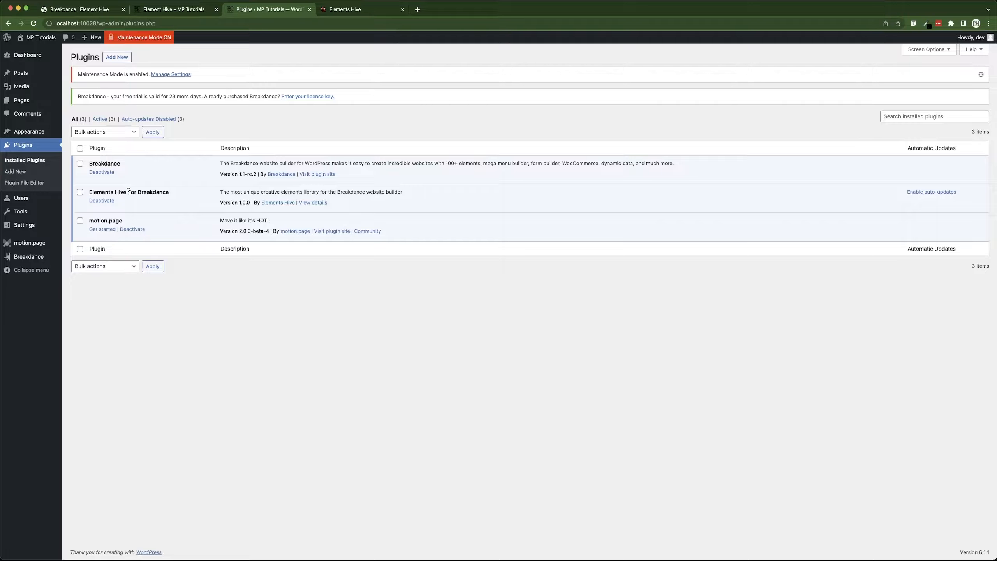
Switch to the Breakdance builder tab and add a new Section to the empty page.
{"action": "left_click", "coordinate": [97, 12]}
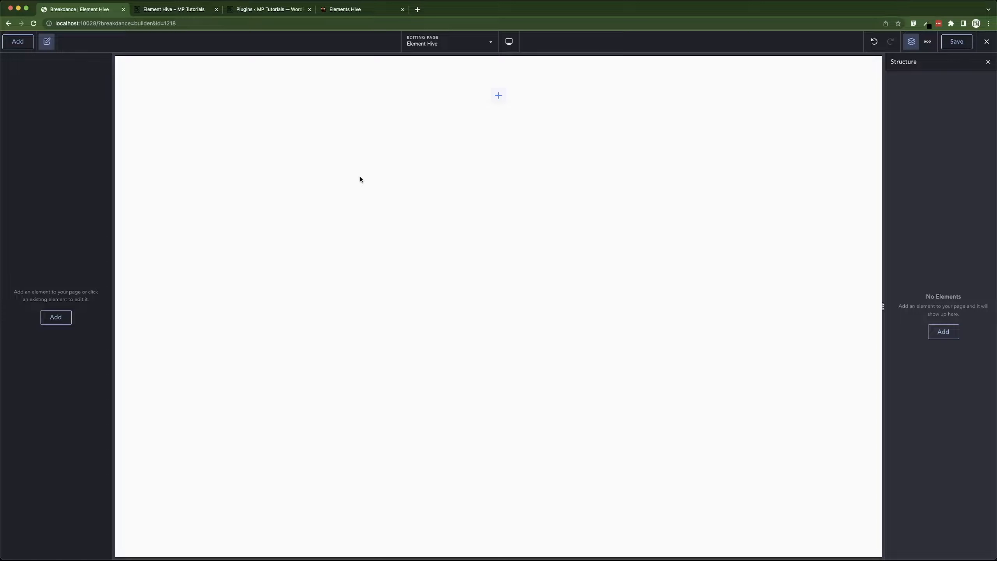
{"action": "left_click", "coordinate": [499, 96]}
{"action": "left_click", "coordinate": [69, 153]}
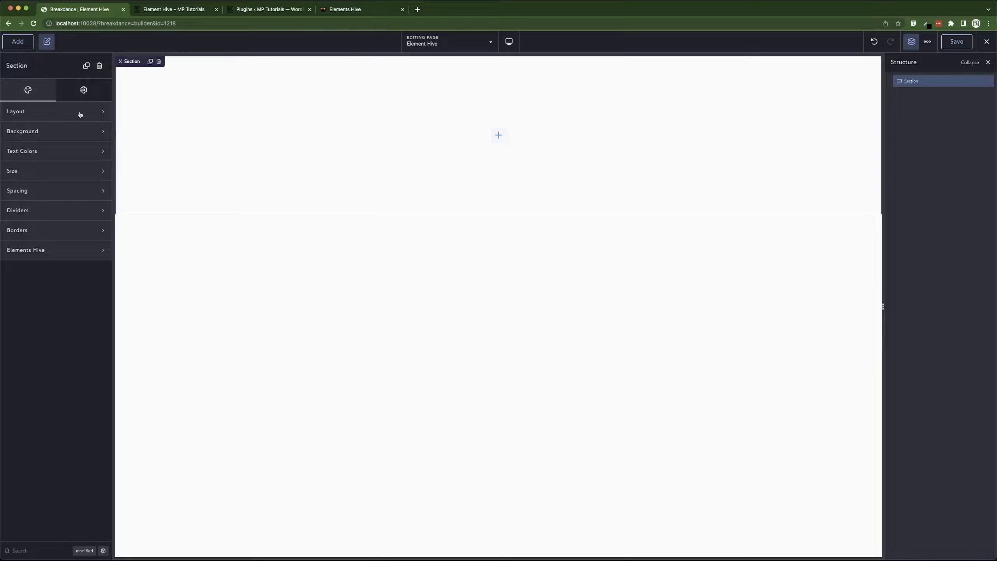
Center the section's content both horizontally and vertically in its layout settings.
{"action": "left_click", "coordinate": [81, 113]}
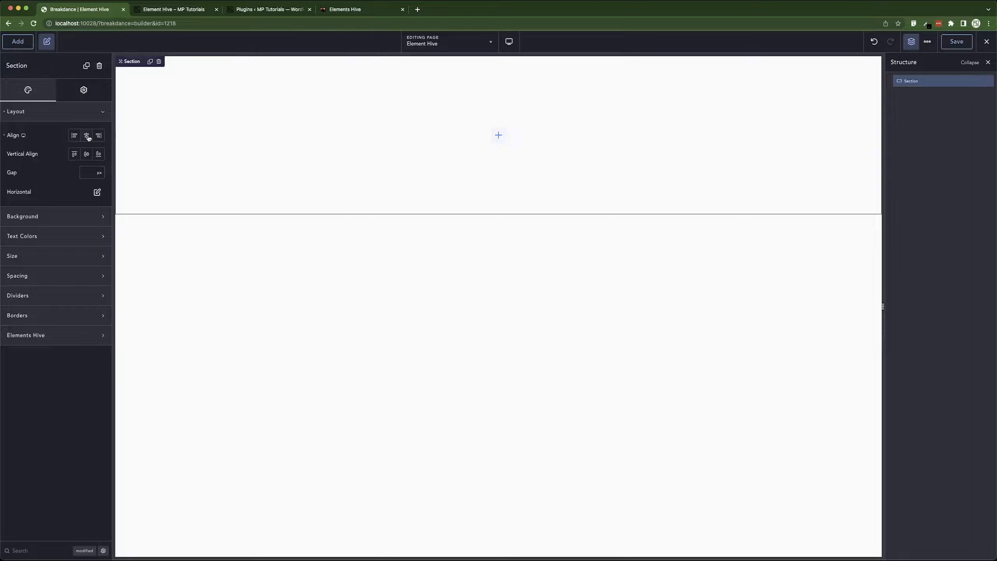
{"action": "left_click", "coordinate": [86, 135]}
{"action": "left_click", "coordinate": [87, 157]}
Set the section's background color to the NW Sec BG preset swatch.
{"action": "left_click", "coordinate": [57, 216]}
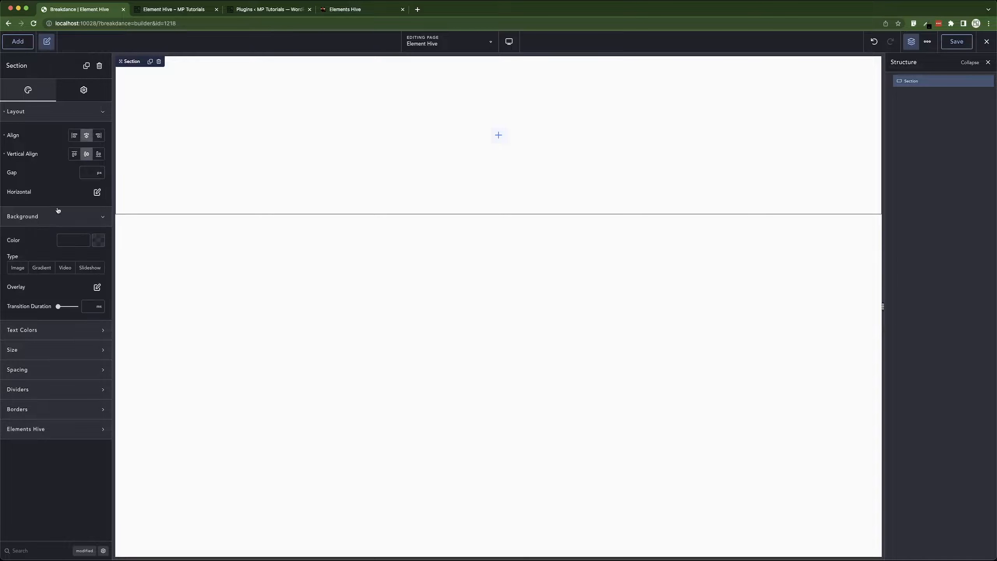
{"action": "left_click", "coordinate": [96, 240]}
{"action": "left_click", "coordinate": [65, 379]}
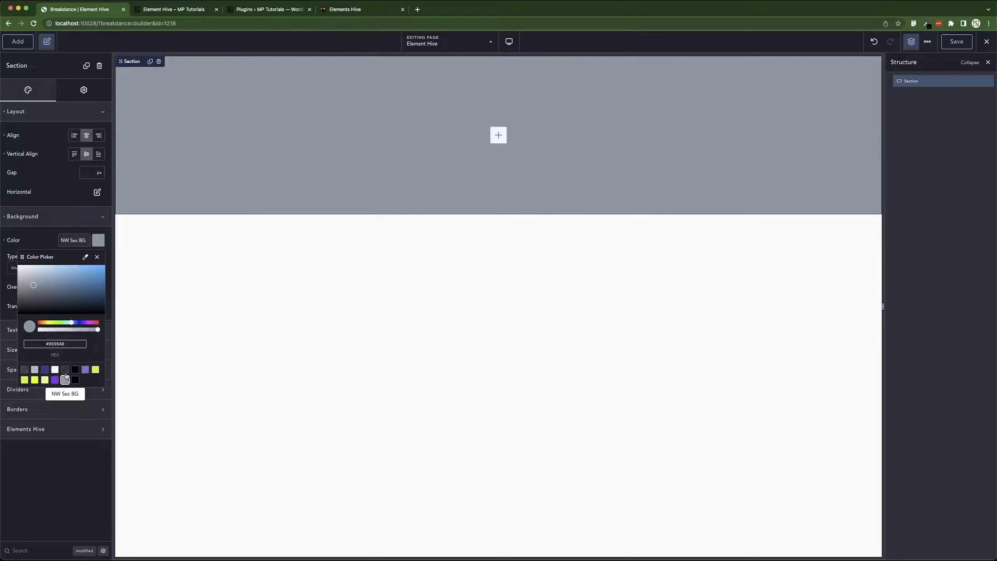
{"action": "left_click", "coordinate": [31, 226]}
{"action": "left_click", "coordinate": [45, 217]}
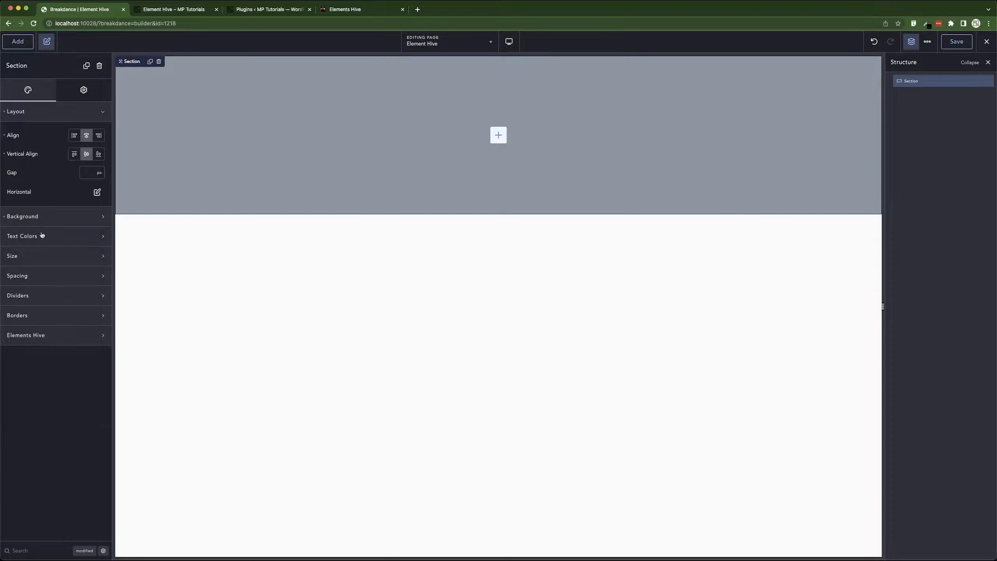
Set the section's height to Fit Content, width to Custom, and container width to 980 px.
{"action": "left_click", "coordinate": [32, 260]}
{"action": "left_click", "coordinate": [77, 284]}
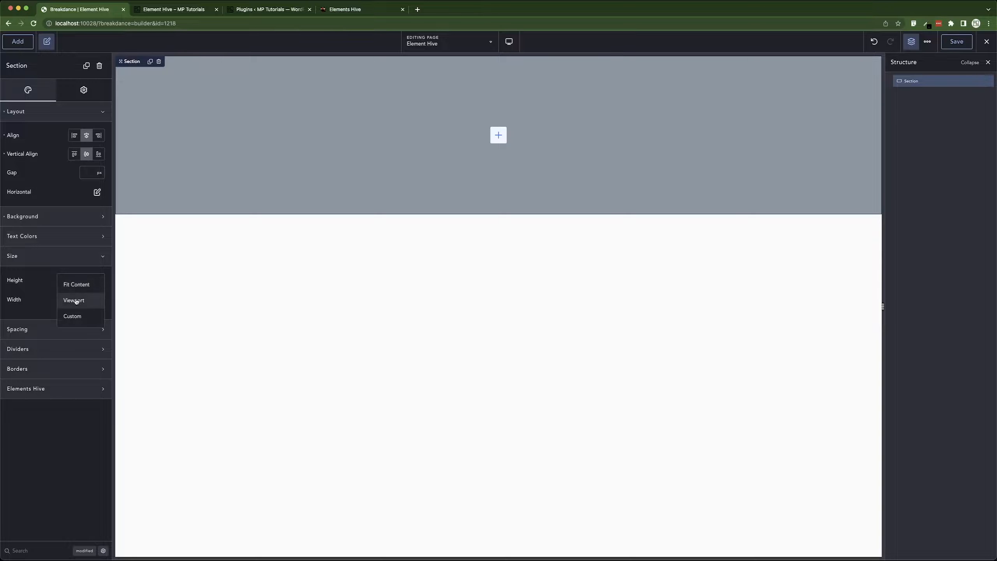
{"action": "left_click", "coordinate": [81, 297]}
{"action": "left_click", "coordinate": [81, 298]}
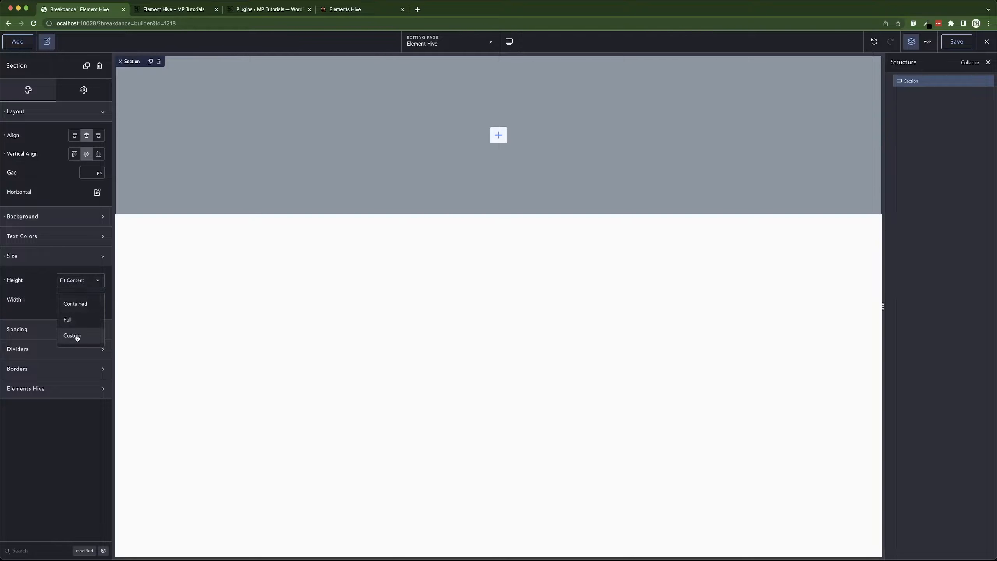
{"action": "left_click", "coordinate": [75, 335]}
{"action": "left_click", "coordinate": [86, 320]}
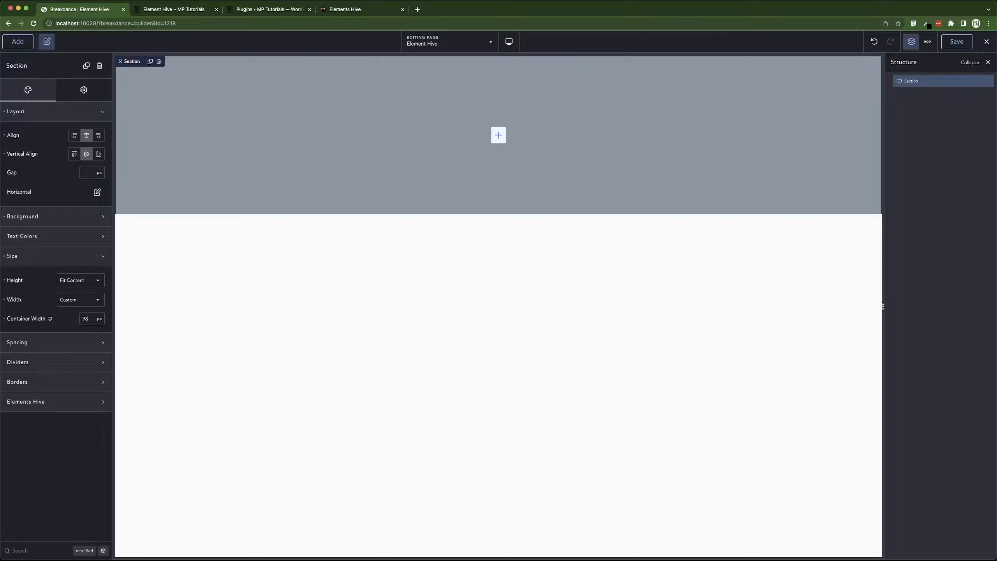
{"action": "type", "text": "980"}
Apply 0 px padding to all sides of the section and edit the left padding value.
{"action": "left_click", "coordinate": [60, 342]}
{"action": "left_click", "coordinate": [53, 376]}
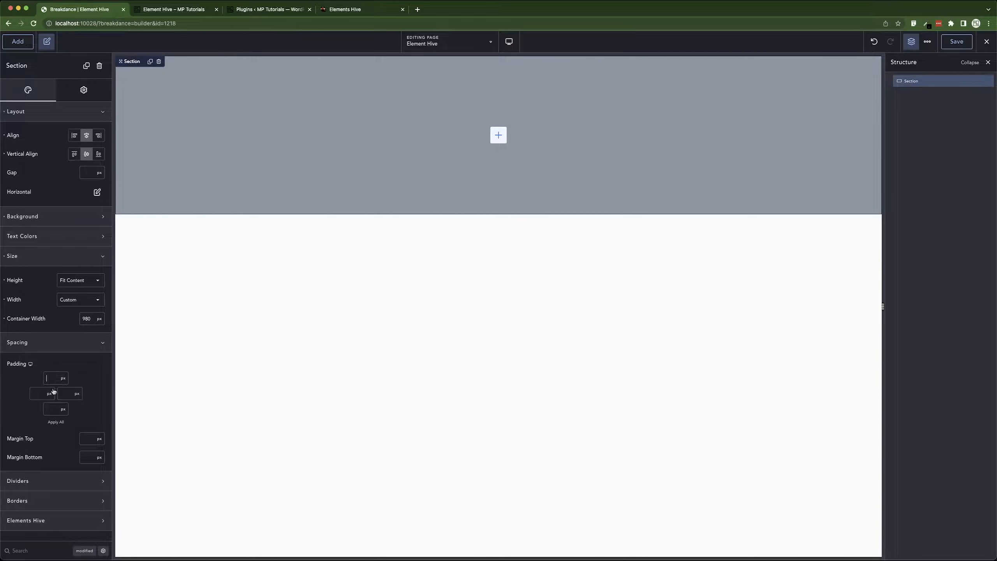
{"action": "type", "text": "0"}
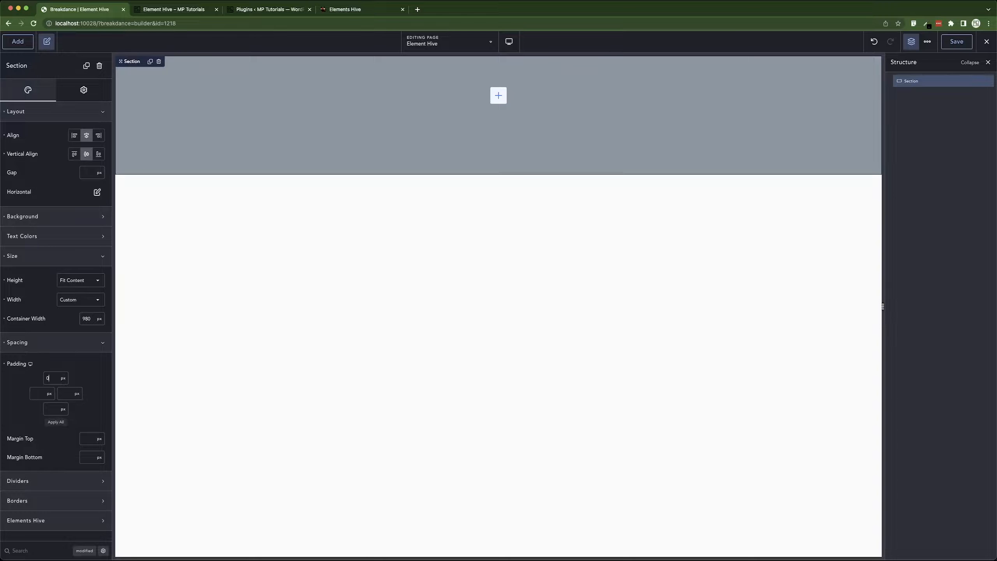
{"action": "left_click", "coordinate": [59, 423]}
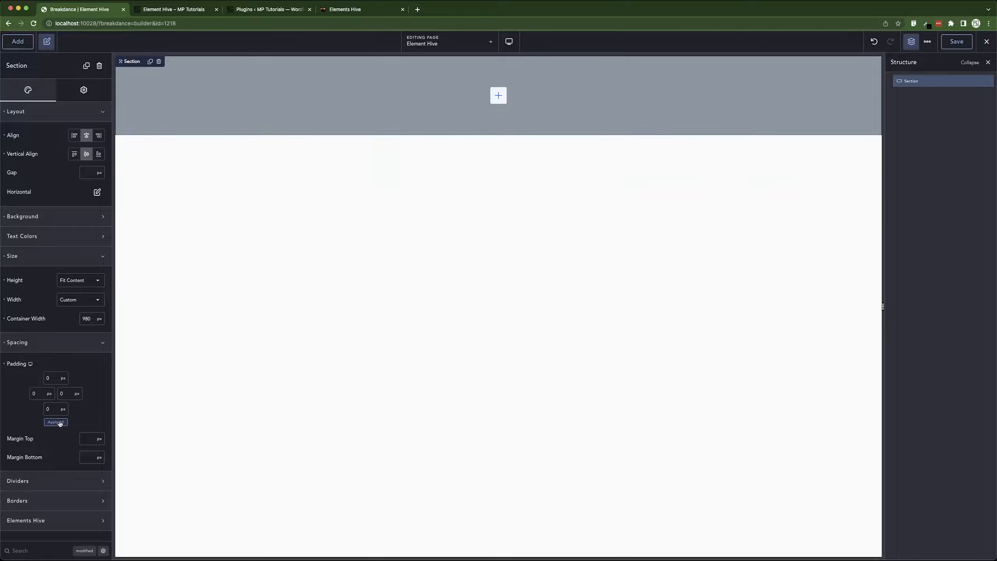
{"action": "left_click", "coordinate": [34, 393]}
{"action": "type", "text": "1201"}
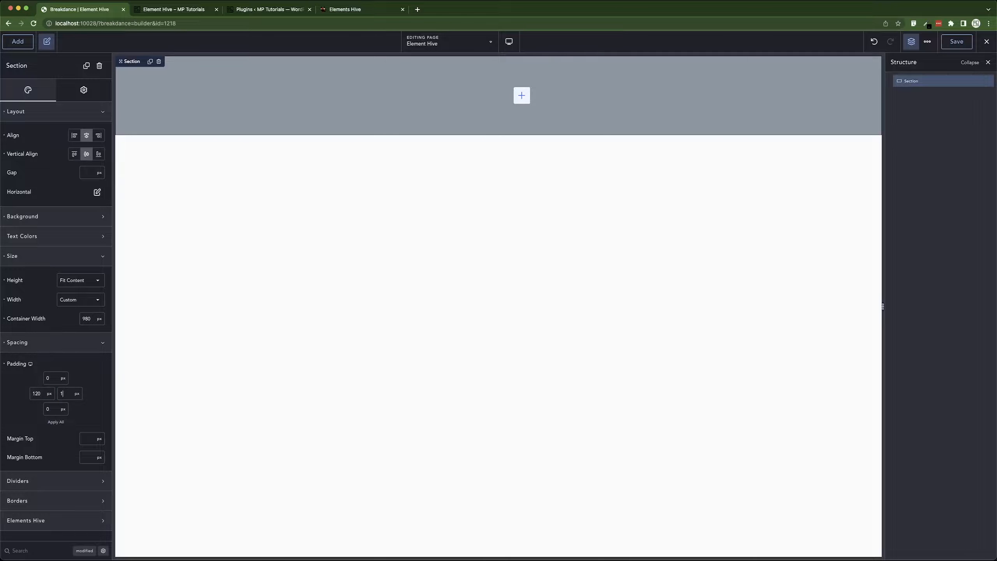
{"action": "type", "text": "20"}
{"action": "left_click", "coordinate": [49, 341]}
Set the section's Elements Hive background type to WebGL Fluid.
{"action": "left_click", "coordinate": [48, 364]}
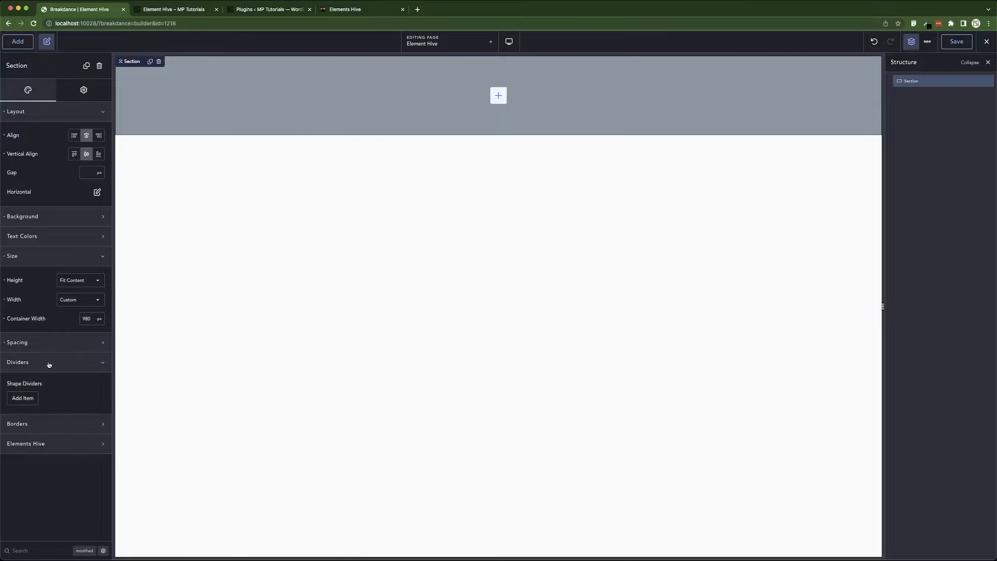
{"action": "left_click", "coordinate": [48, 363]}
{"action": "left_click", "coordinate": [59, 408]}
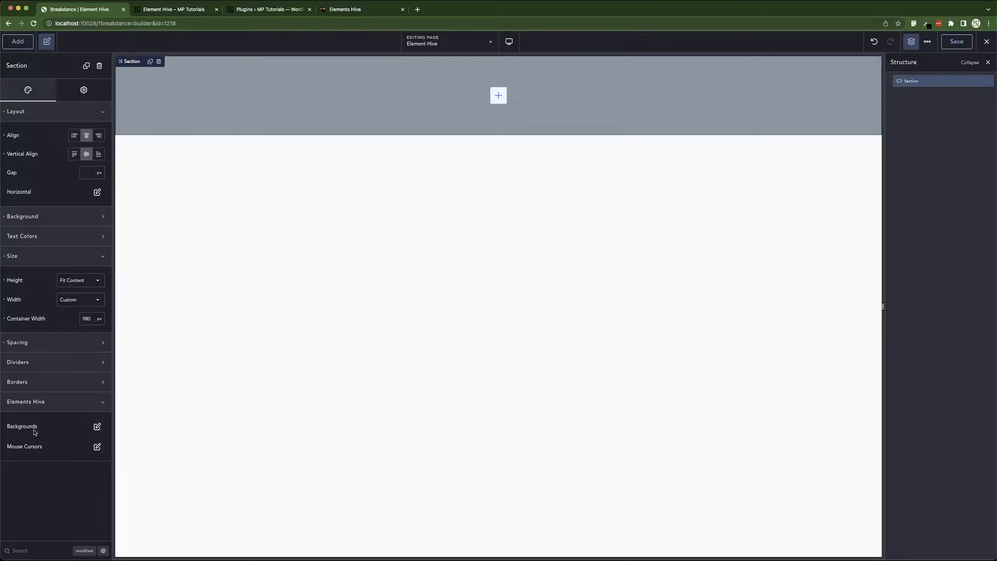
{"action": "left_click", "coordinate": [97, 426]}
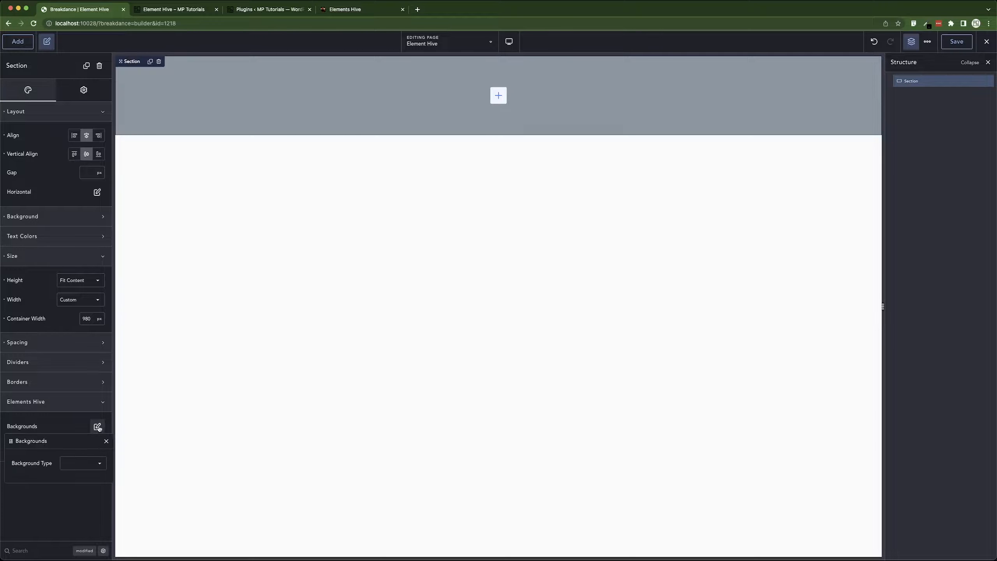
{"action": "left_click", "coordinate": [76, 467]}
{"action": "left_click", "coordinate": [83, 469]}
Set the WebGL Fluid background's Relative To option to Section and Color Type to Random.
{"action": "left_click_drag", "start_coordinate": [72, 439], "coordinate": [279, 339]}
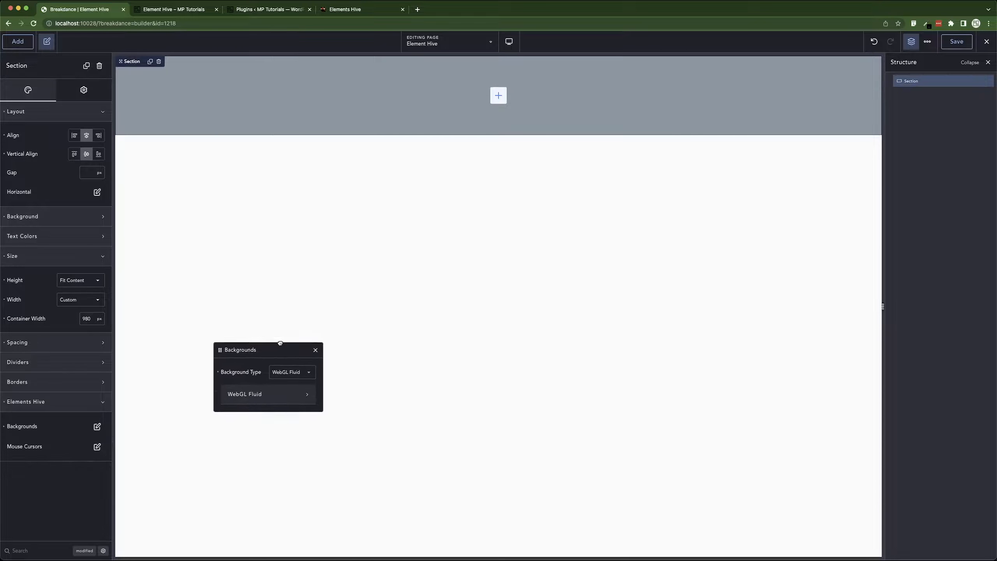
{"action": "left_click", "coordinate": [280, 387]}
{"action": "scroll", "coordinate": [252, 421], "scroll_direction": "down", "scroll_amount": 2}
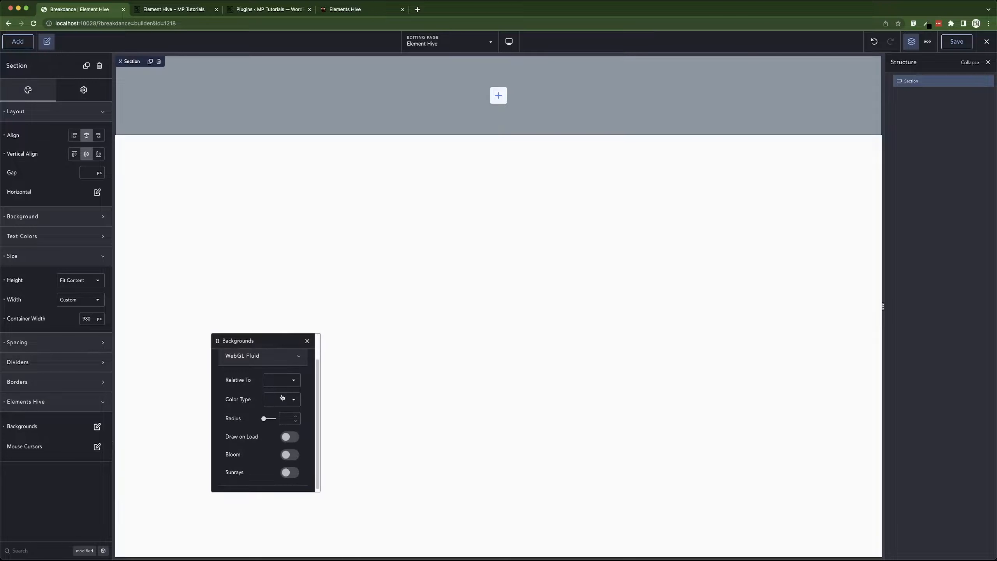
{"action": "left_click", "coordinate": [283, 381]}
{"action": "left_click", "coordinate": [287, 388]}
{"action": "left_click", "coordinate": [283, 400]}
{"action": "left_click", "coordinate": [286, 422]}
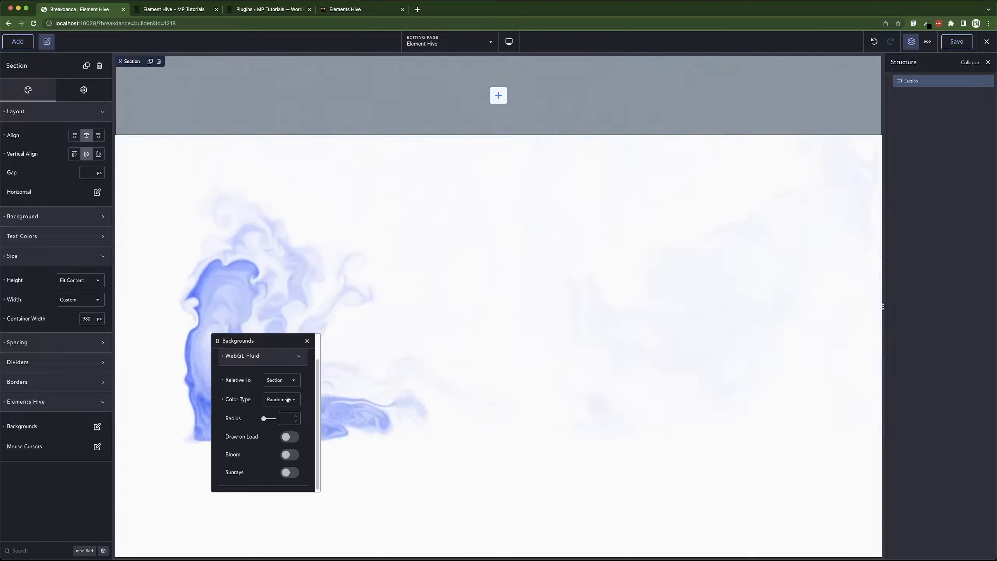
Preview the Draw on Load, Bloom and Sunrays effects by switching each on and off again, then close the backgrounds panel.
{"action": "left_click", "coordinate": [288, 438]}
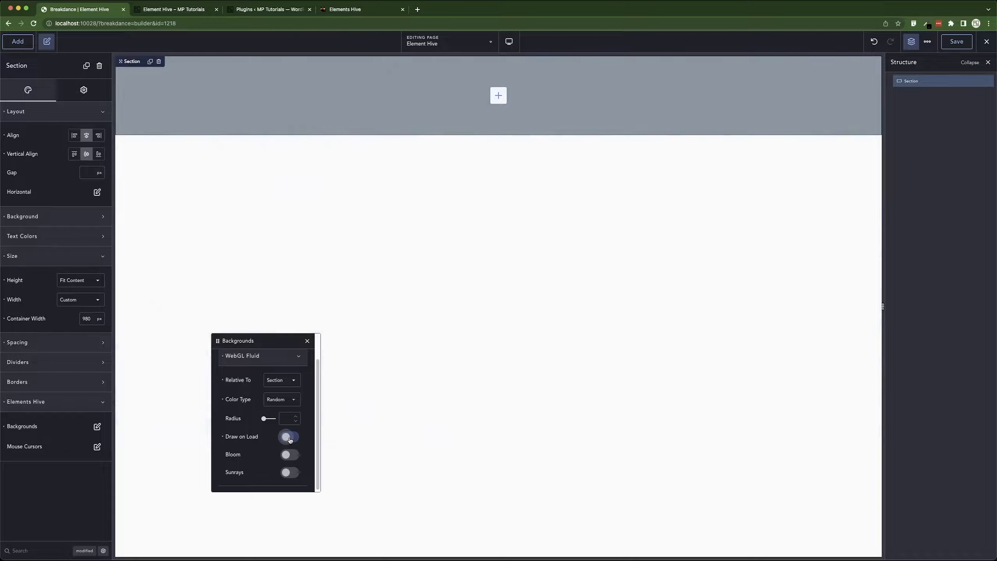
{"action": "left_click", "coordinate": [294, 439]}
{"action": "left_click", "coordinate": [291, 455]}
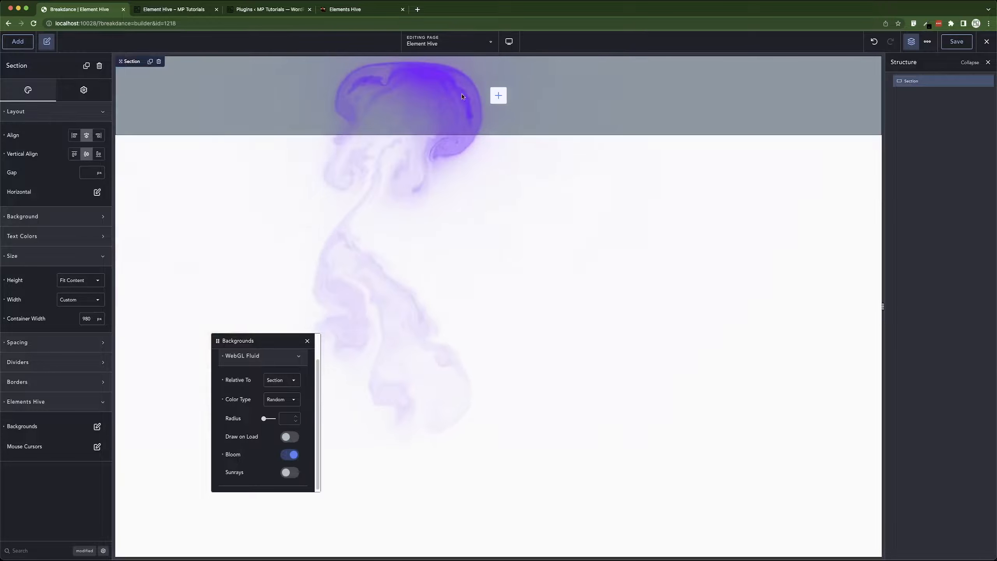
{"action": "left_click", "coordinate": [289, 455]}
{"action": "left_click", "coordinate": [290, 473]}
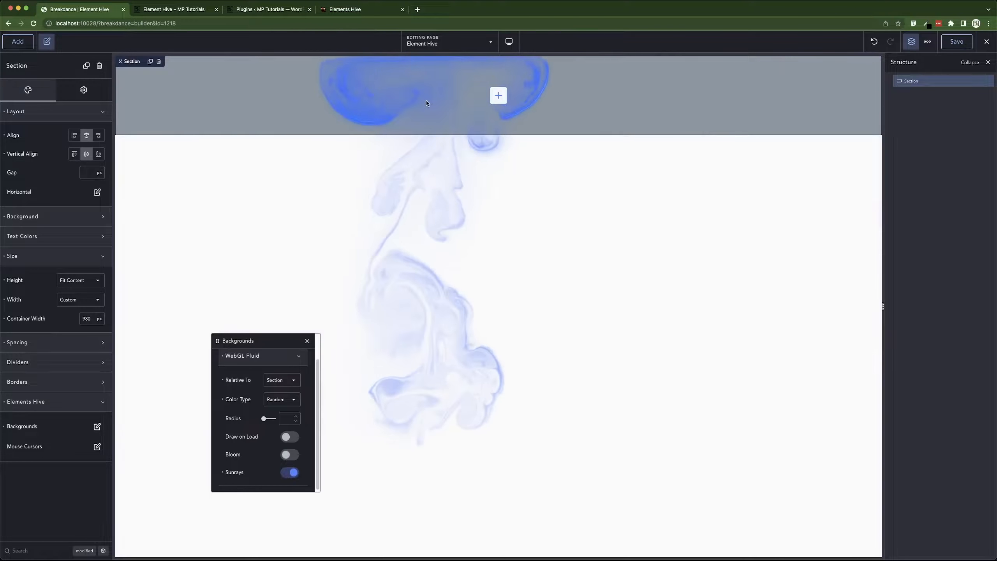
{"action": "left_click", "coordinate": [289, 472]}
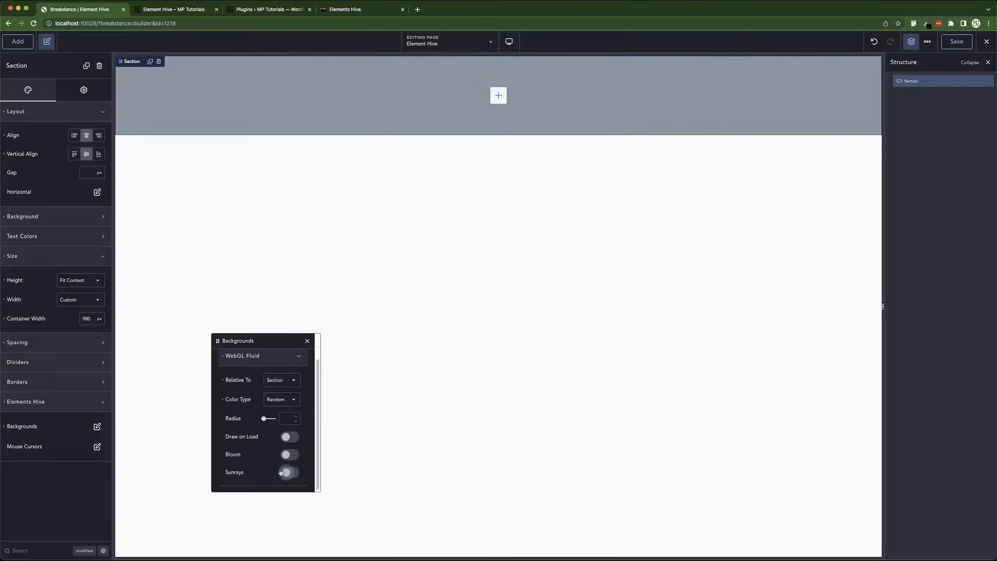
{"action": "left_click", "coordinate": [297, 357]}
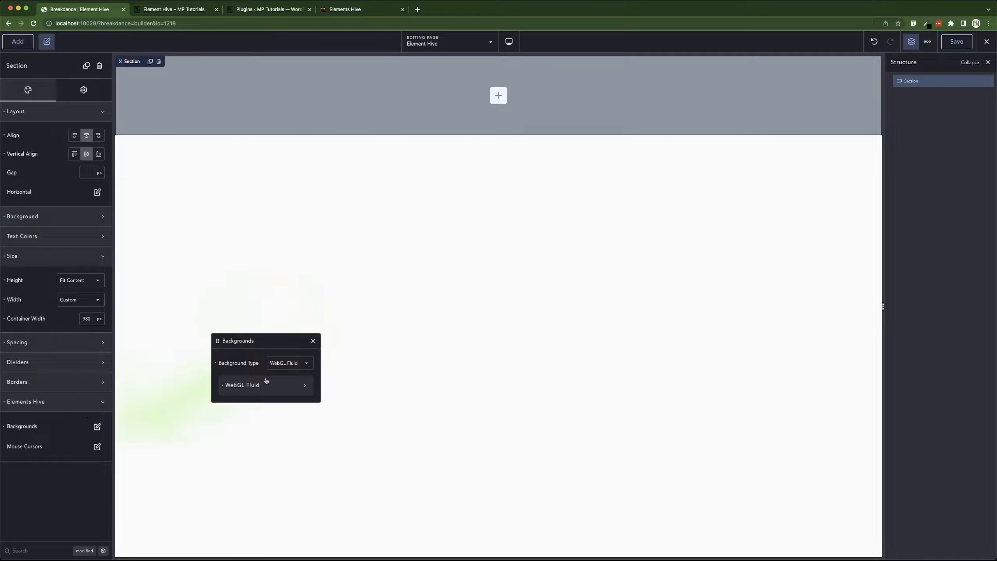
{"action": "left_click", "coordinate": [5, 428]}
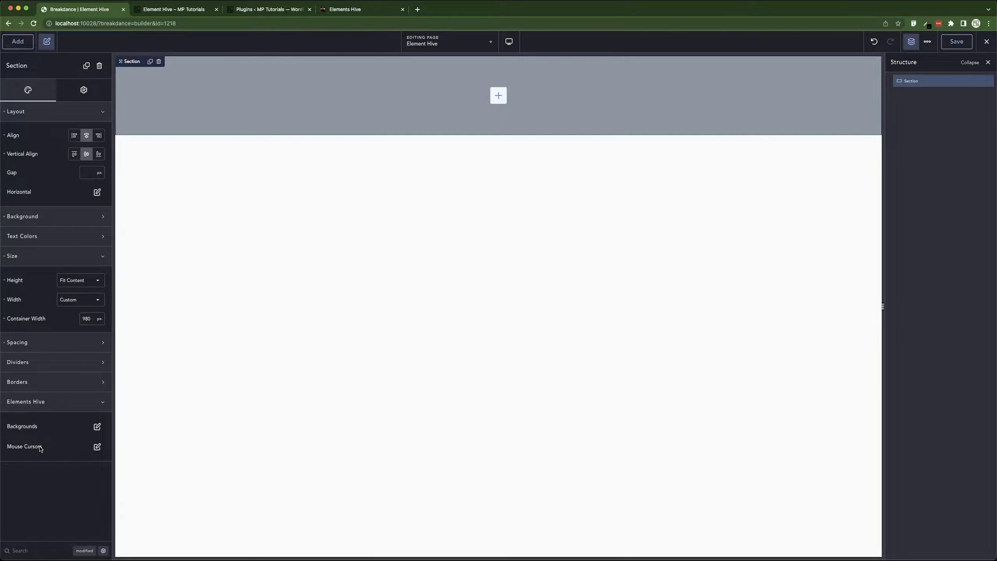
Set the section's mouse cursor type to Ink Cursor with the Track cursor style.
{"action": "left_click", "coordinate": [97, 447]}
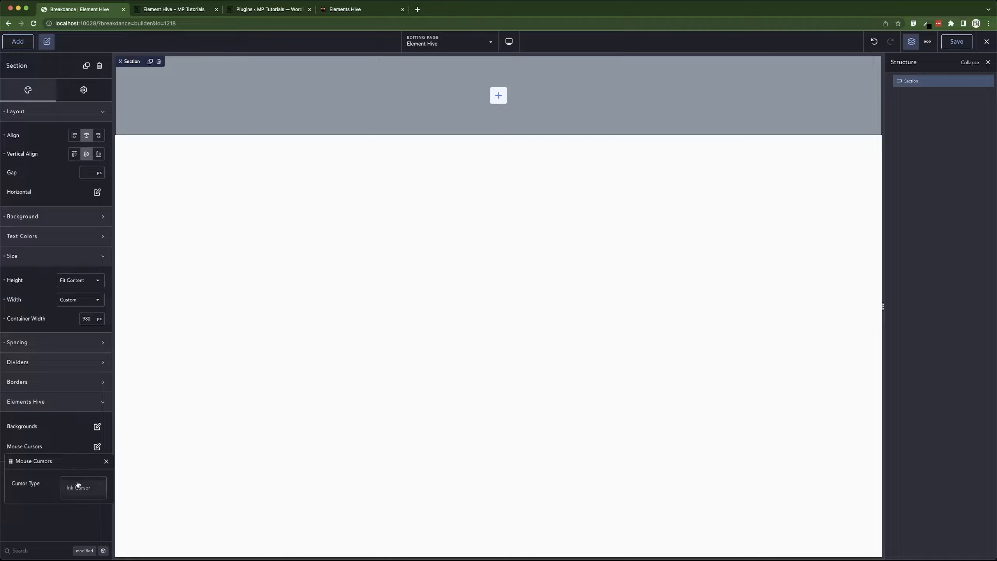
{"action": "left_click", "coordinate": [93, 489]}
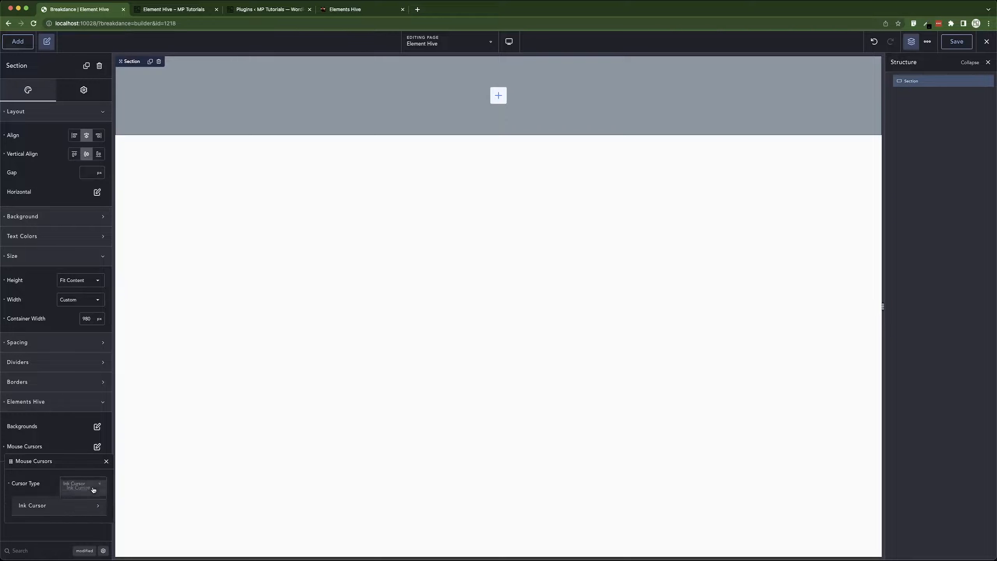
{"action": "left_click", "coordinate": [72, 509]}
{"action": "left_click", "coordinate": [67, 431]}
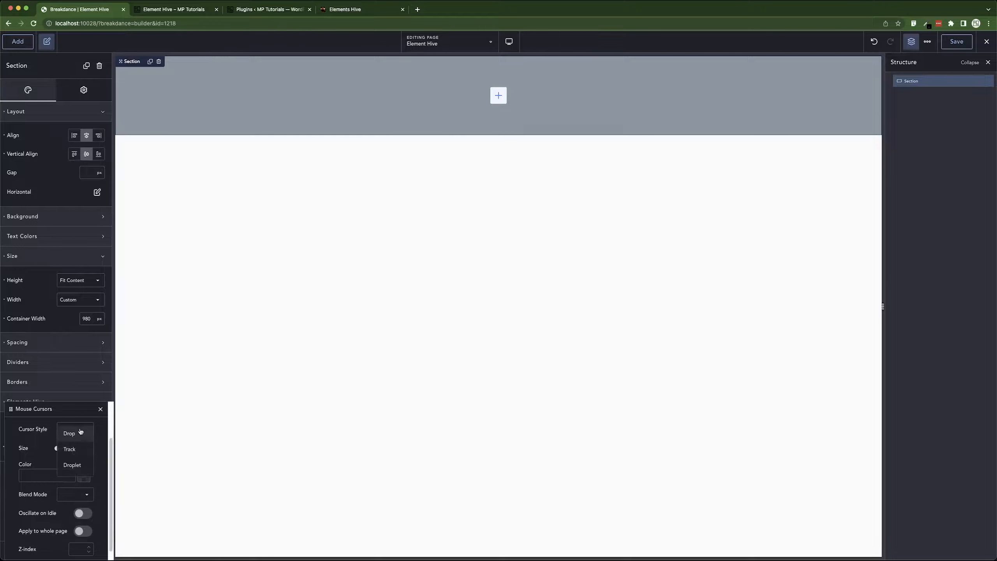
{"action": "left_click", "coordinate": [66, 448]}
{"action": "scroll", "coordinate": [59, 480], "scroll_direction": "down", "scroll_amount": 1}
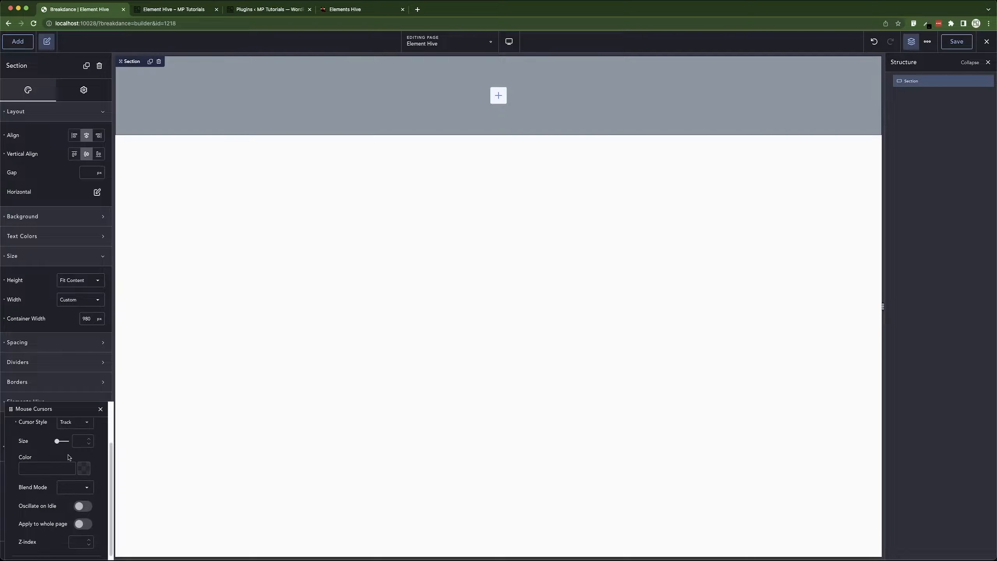
Review the Ink Cursor's Size, Color, Blend Mode and idle options.
{"action": "scroll", "coordinate": [67, 457], "scroll_direction": "up", "scroll_amount": 5}
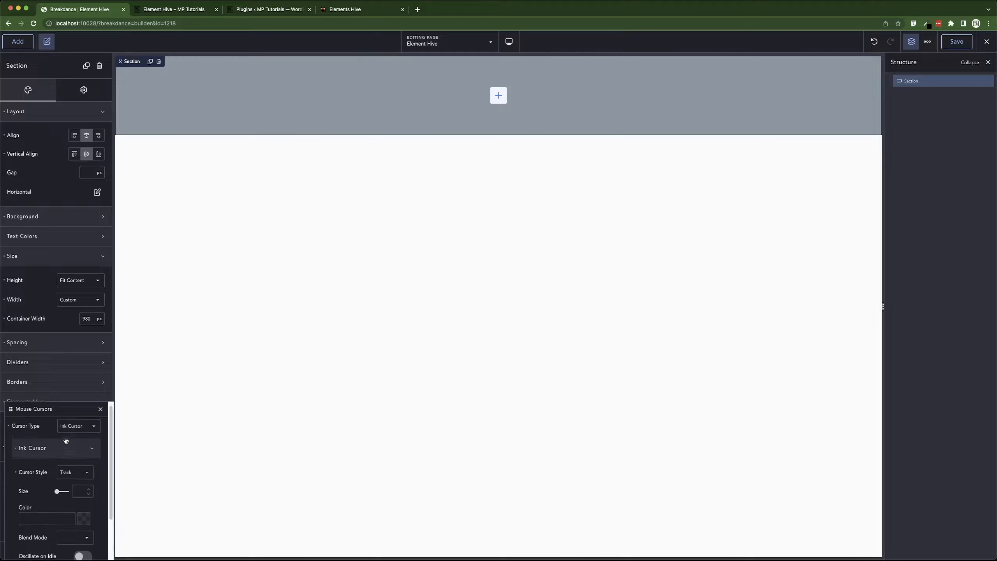
{"action": "left_click", "coordinate": [63, 458]}
{"action": "left_click", "coordinate": [63, 458]}
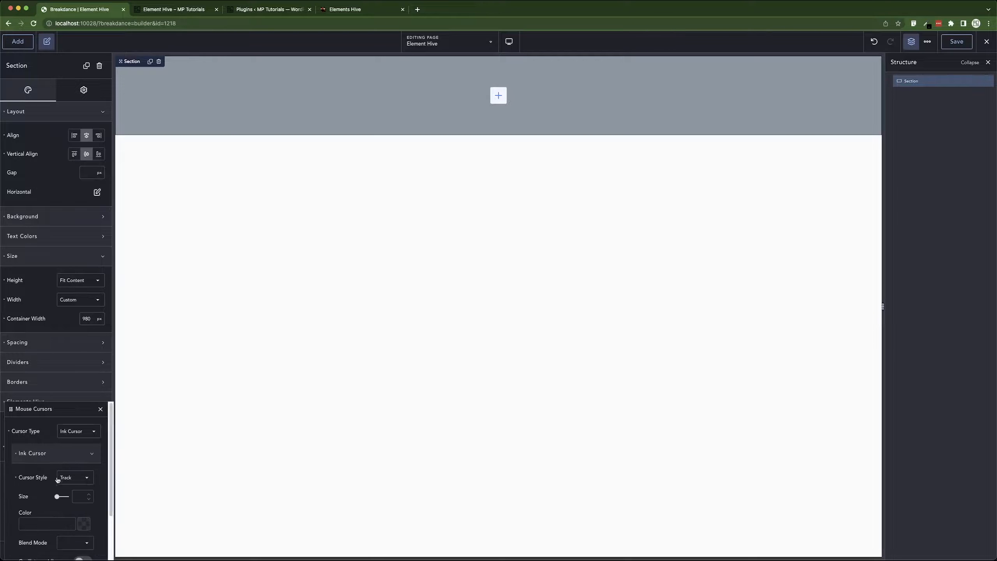
{"action": "scroll", "coordinate": [47, 509], "scroll_direction": "down", "scroll_amount": 5}
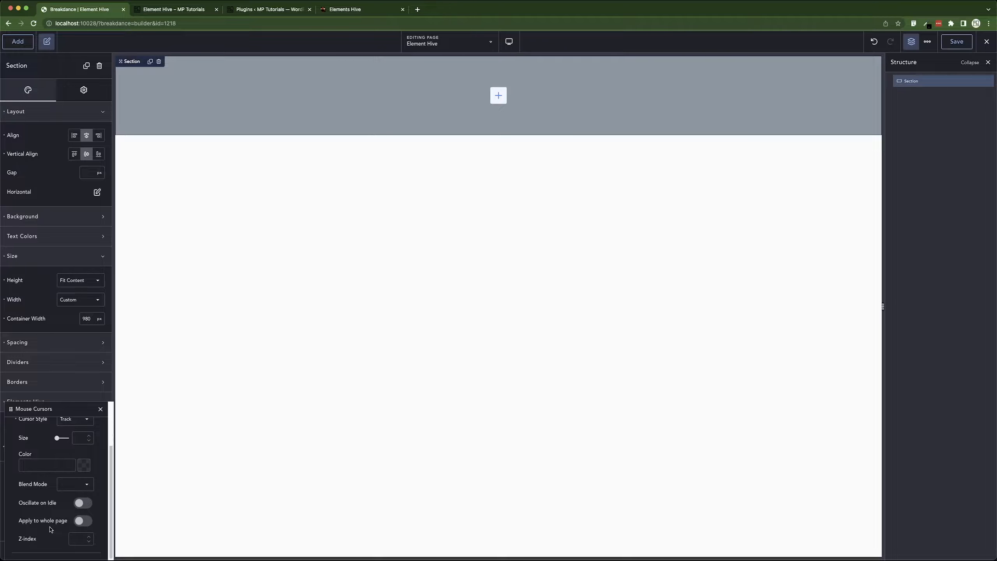
{"action": "left_click", "coordinate": [67, 485]}
{"action": "left_click", "coordinate": [36, 504]}
{"action": "scroll", "coordinate": [78, 472], "scroll_direction": "up", "scroll_amount": 2}
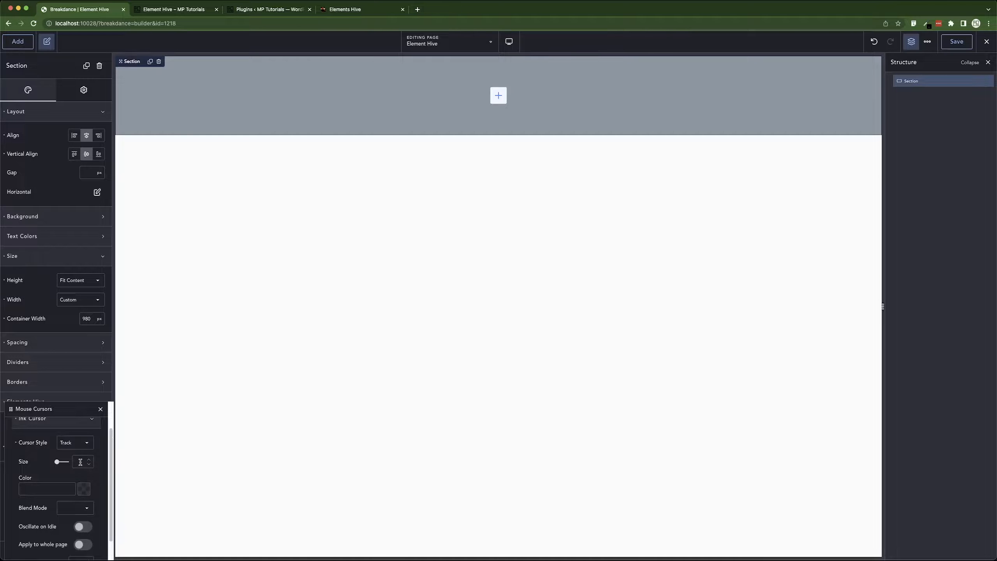
{"action": "left_click", "coordinate": [82, 444]}
{"action": "left_click", "coordinate": [68, 444]}
{"action": "left_click", "coordinate": [77, 442]}
{"action": "left_click", "coordinate": [74, 477]}
Collapse the Ink Cursor options and close the Mouse Cursors panel.
{"action": "scroll", "coordinate": [51, 454], "scroll_direction": "up", "scroll_amount": 2}
{"action": "left_click", "coordinate": [50, 454]}
{"action": "left_click", "coordinate": [84, 433]}
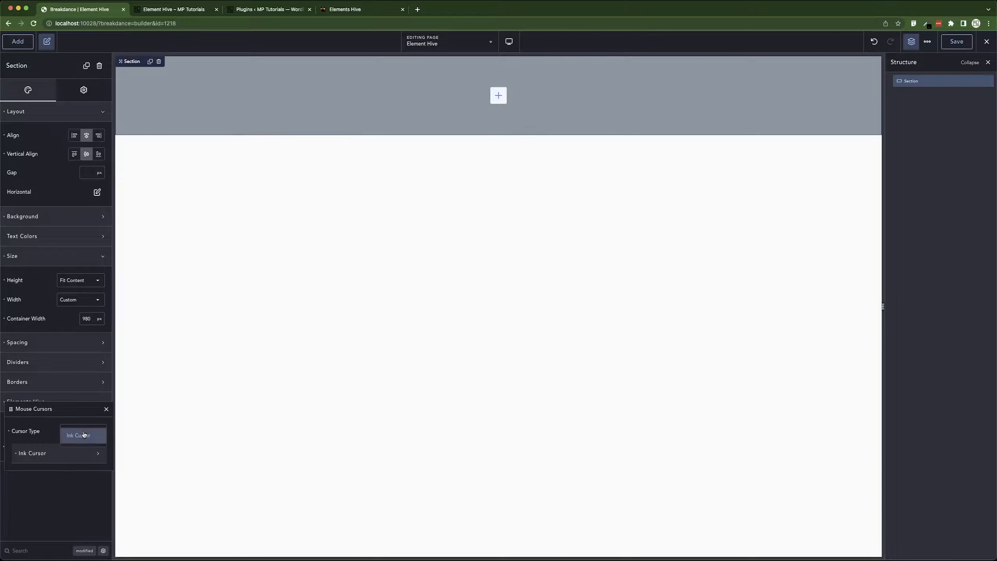
{"action": "left_click", "coordinate": [34, 438]}
{"action": "left_click_drag", "start_coordinate": [70, 410], "coordinate": [396, 373]}
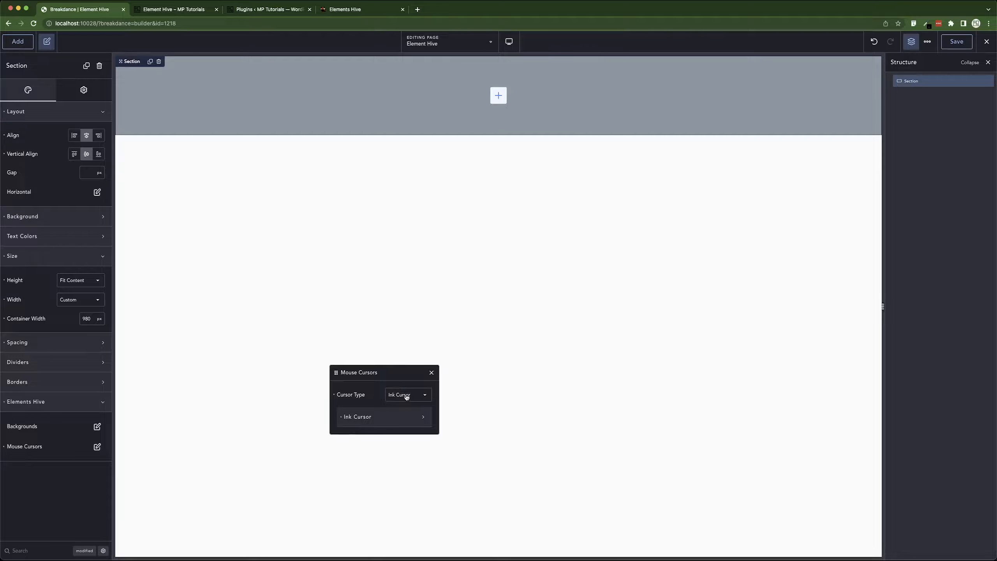
{"action": "left_click", "coordinate": [431, 373]}
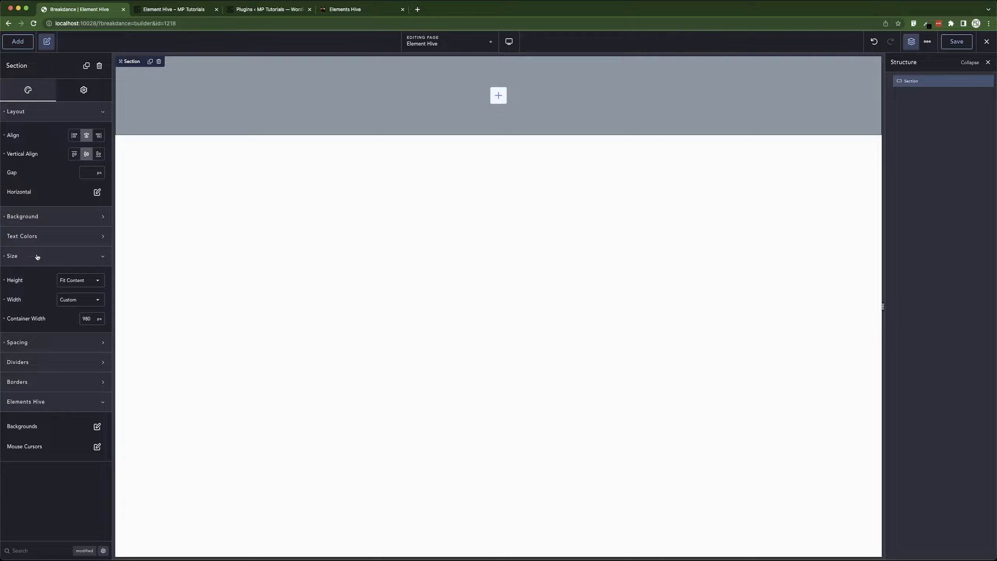
Add a Heading element to the section.
{"action": "left_click", "coordinate": [56, 254]}
{"action": "left_click", "coordinate": [68, 110]}
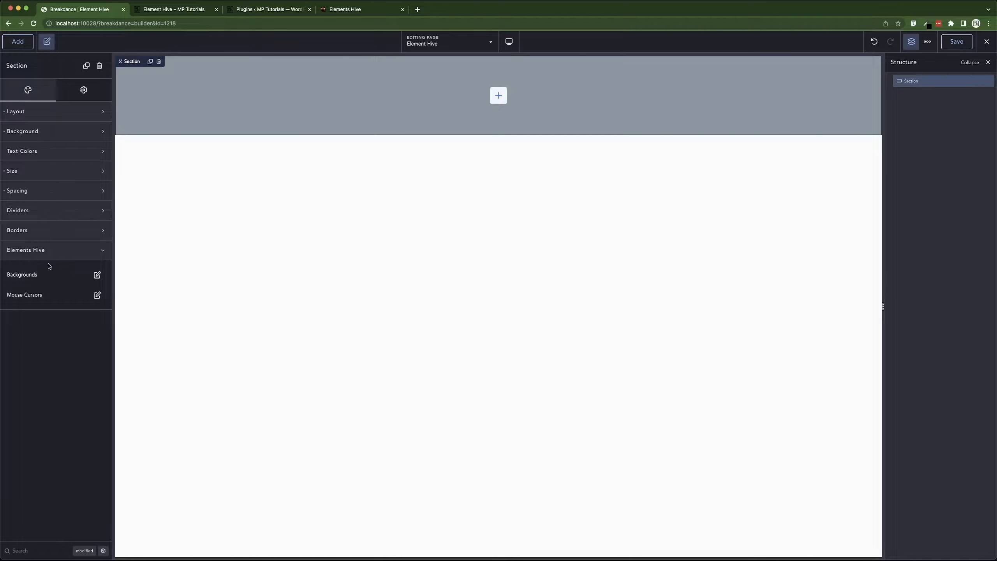
{"action": "left_click", "coordinate": [55, 250]}
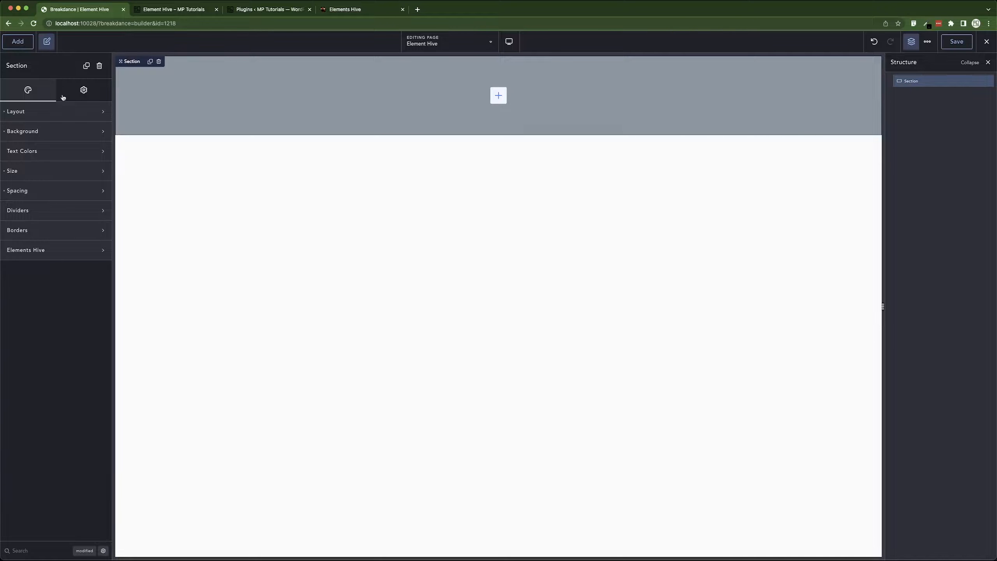
{"action": "left_click", "coordinate": [18, 41]}
{"action": "left_click", "coordinate": [32, 207]}
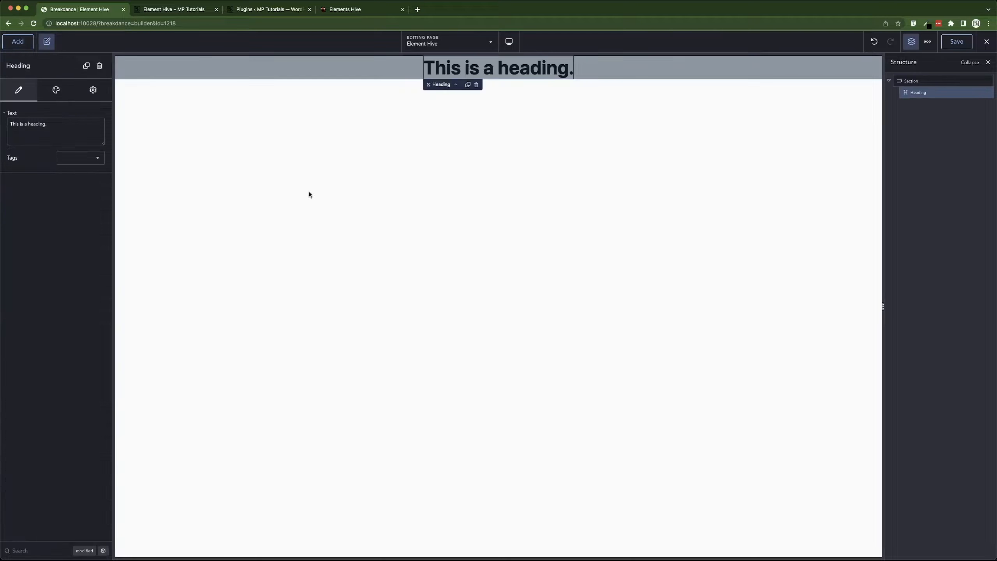
Switch to Figma and copy the 'Short story about photography' heading text from the design.
{"action": "key", "text": "super+Tab"}
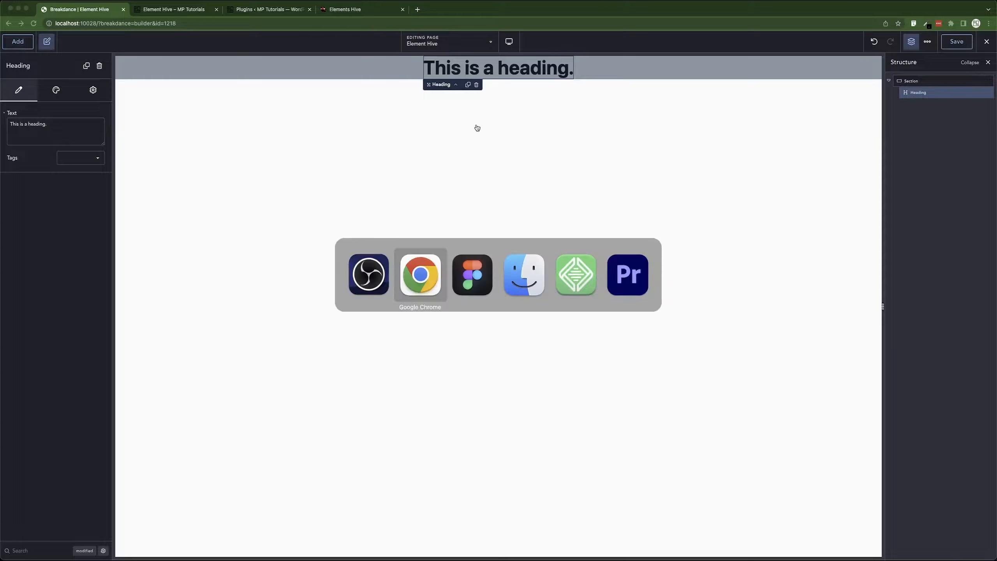
{"action": "key", "text": "super+Tab"}
{"action": "double_click", "coordinate": [498, 165]}
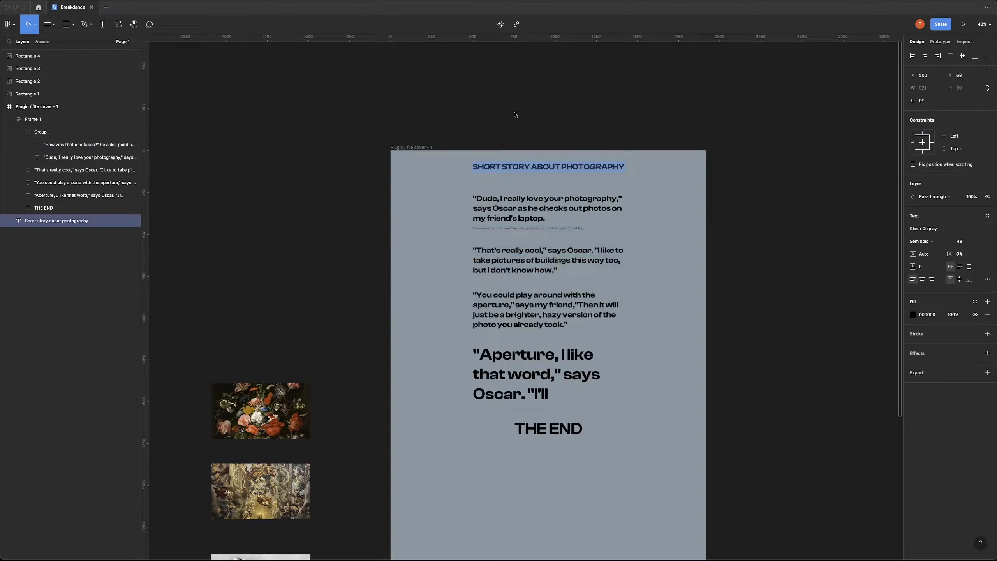
{"action": "key", "text": "super+Tab"}
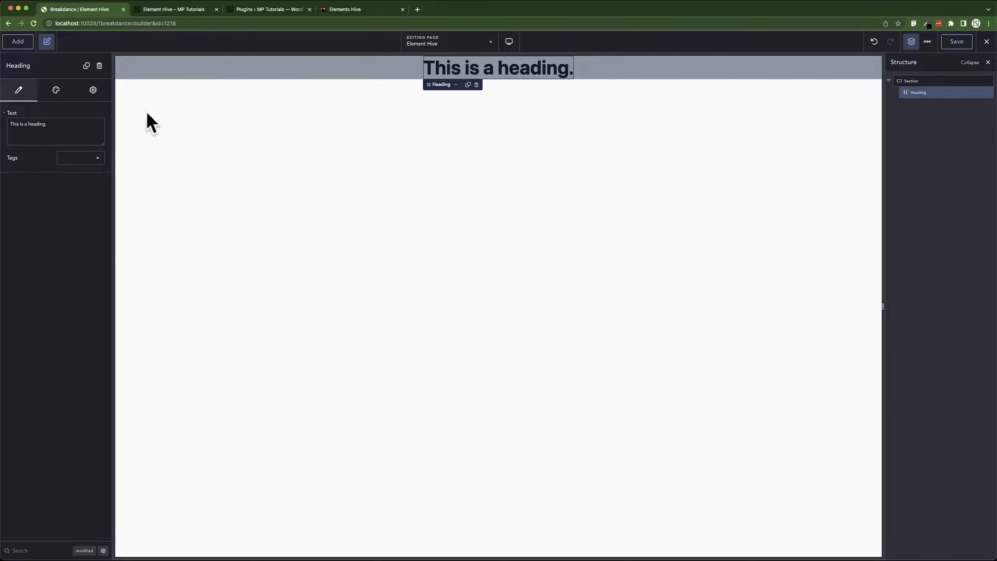
Set the section's padding to 120 px top and bottom and 0 px left and right.
{"action": "left_click", "coordinate": [403, 81]}
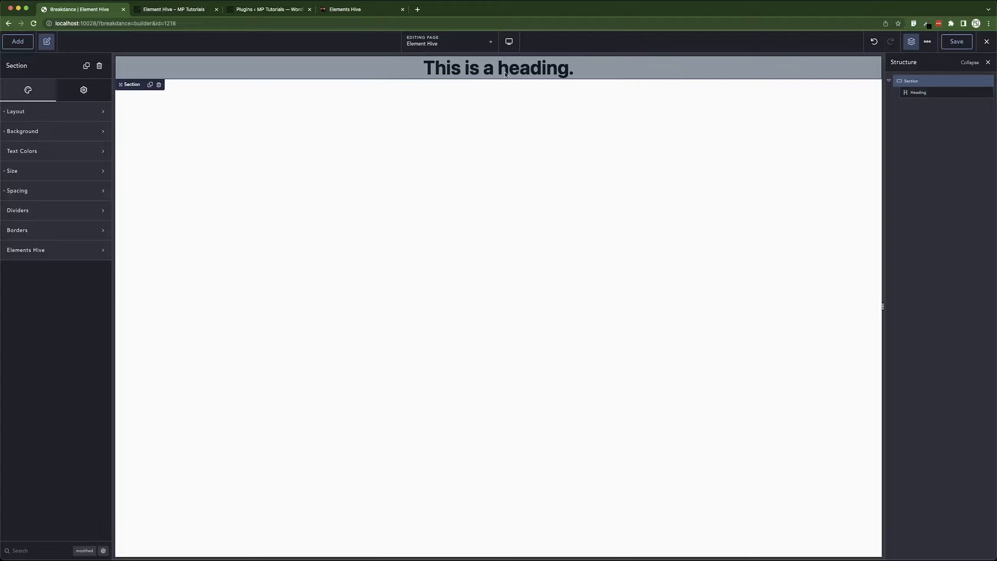
{"action": "left_click", "coordinate": [47, 190]}
{"action": "double_click", "coordinate": [39, 241]}
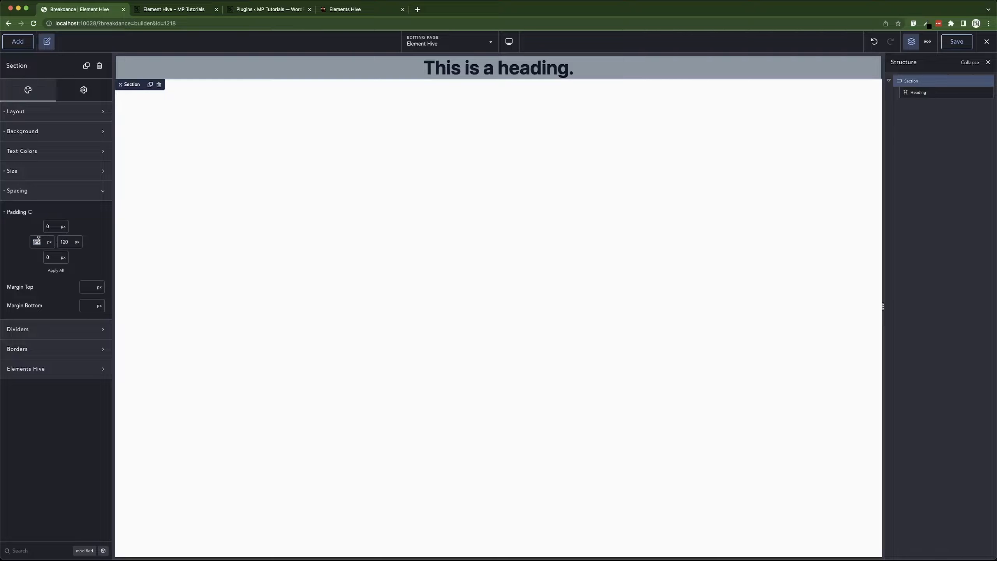
{"action": "type", "text": "0"}
{"action": "left_click", "coordinate": [56, 270]}
{"action": "double_click", "coordinate": [52, 224]}
{"action": "type", "text": "120"}
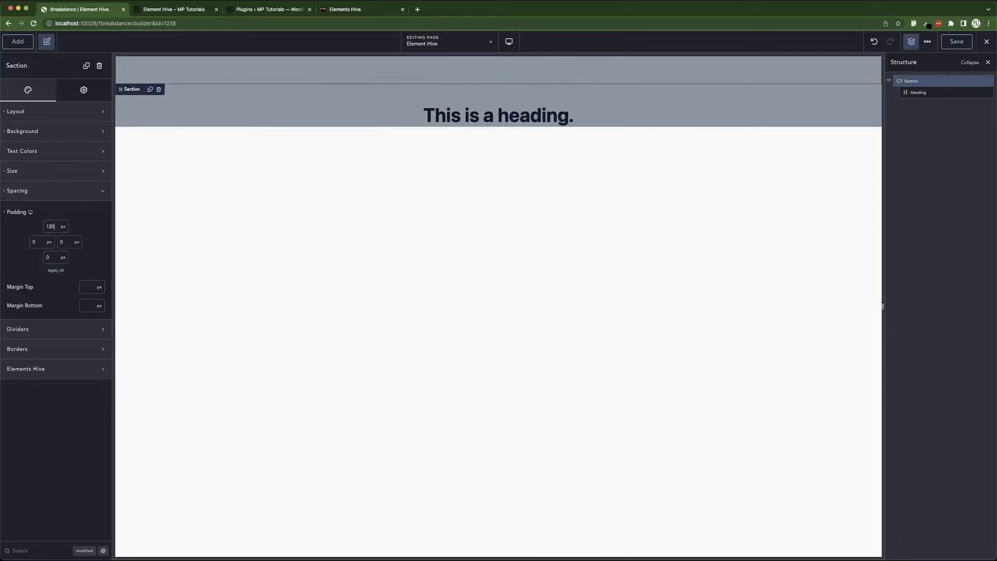
{"action": "key", "text": "Tab"}
{"action": "key", "text": "Tab"}
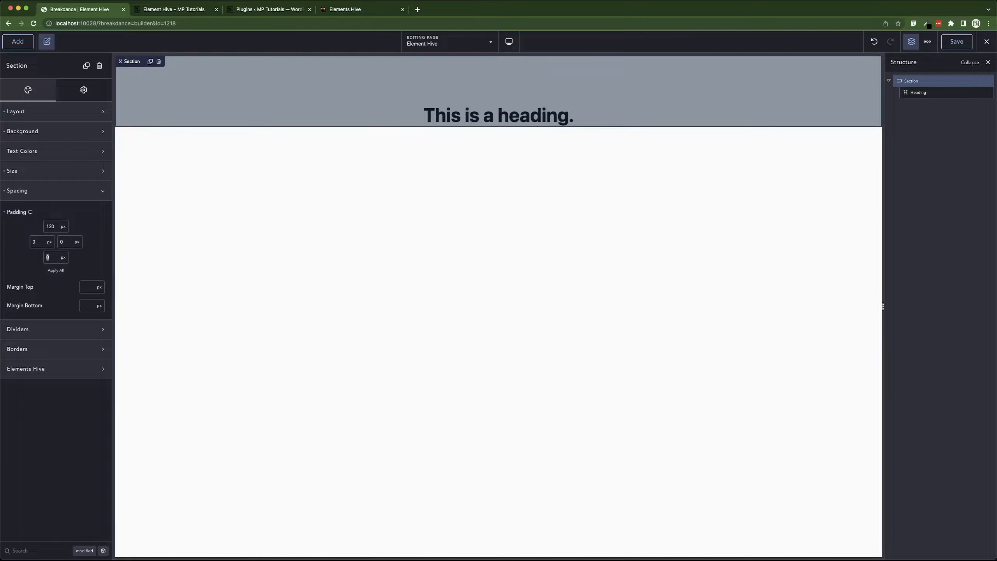
{"action": "type", "text": "120"}
Paste 'Short story about photography' as the heading's text.
{"action": "left_click", "coordinate": [451, 115]}
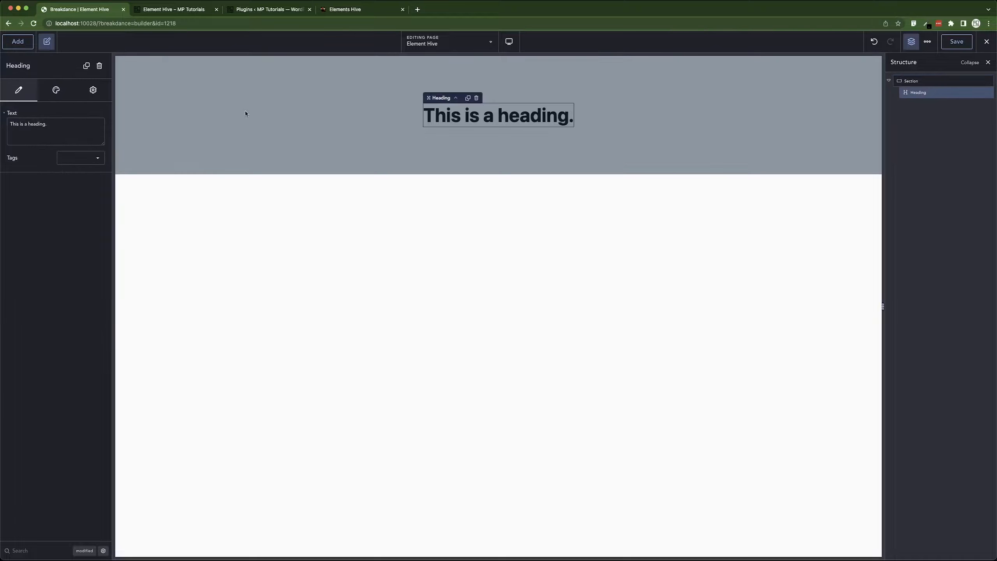
{"action": "triple_click", "coordinate": [61, 125]}
{"action": "type", "text": "Short story about photography"}
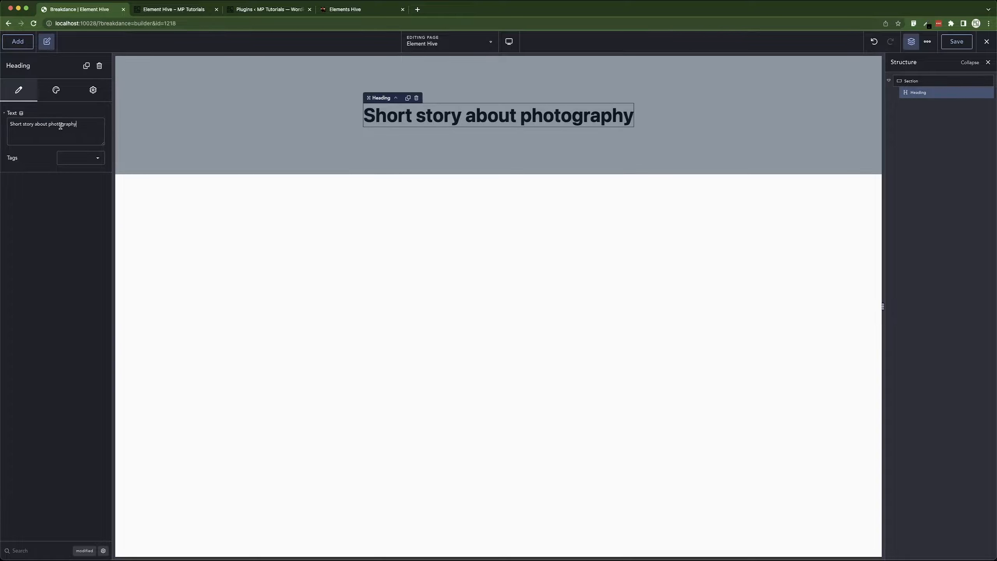
{"action": "left_click", "coordinate": [66, 157]}
{"action": "left_click", "coordinate": [71, 159]}
Apply the Text Reveal typography preset to the heading.
{"action": "left_click", "coordinate": [64, 96]}
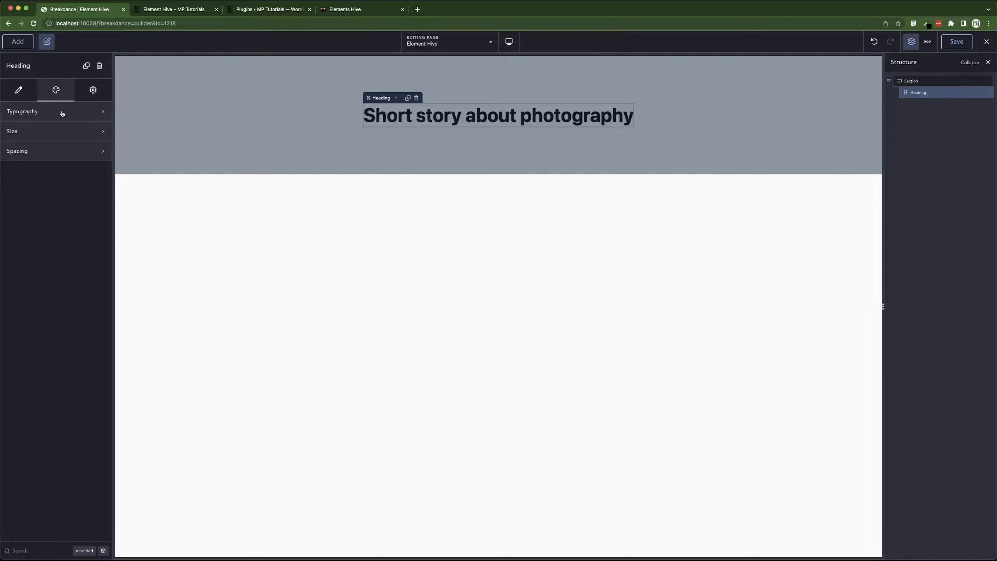
{"action": "left_click", "coordinate": [61, 113]}
{"action": "left_click", "coordinate": [87, 175]}
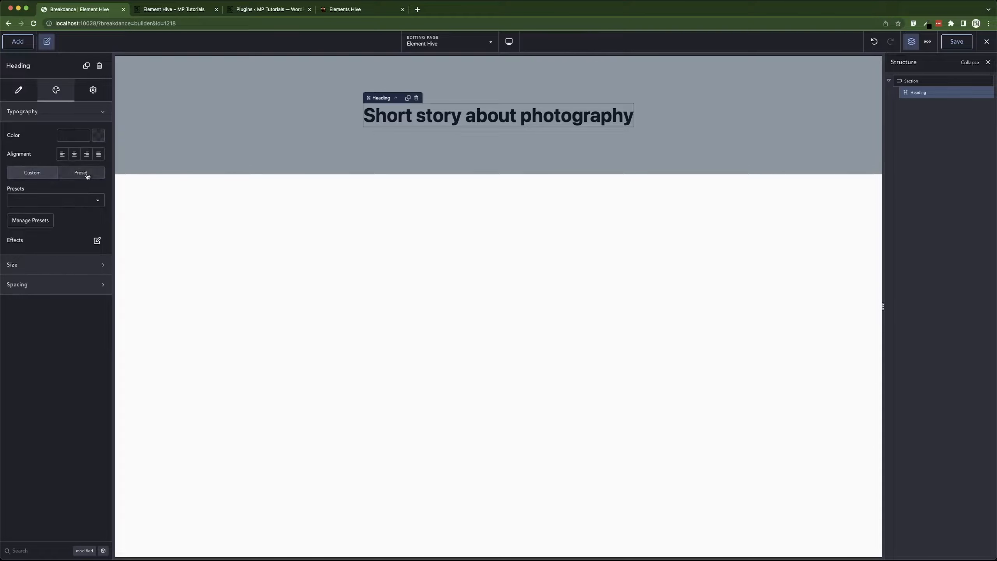
{"action": "left_click", "coordinate": [83, 200]}
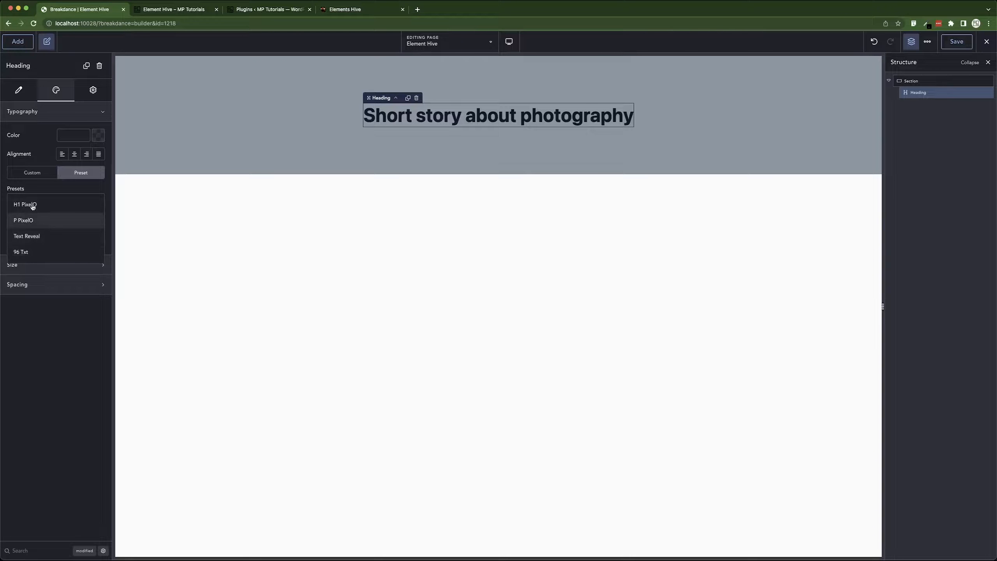
{"action": "left_click", "coordinate": [29, 236]}
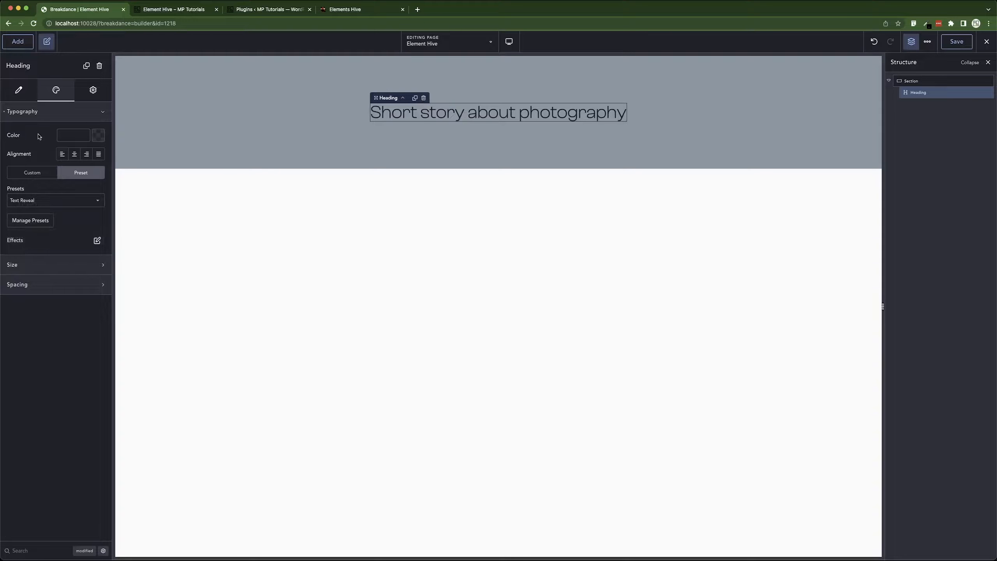
Switch the heading's typography to Custom and set the font weight to 600.
{"action": "left_click", "coordinate": [32, 172]}
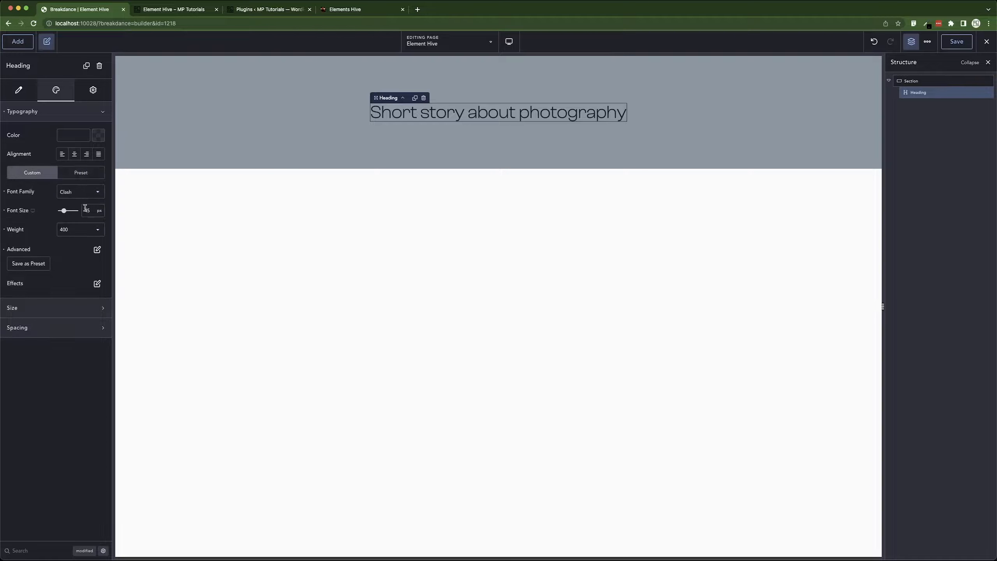
{"action": "left_click", "coordinate": [85, 233]}
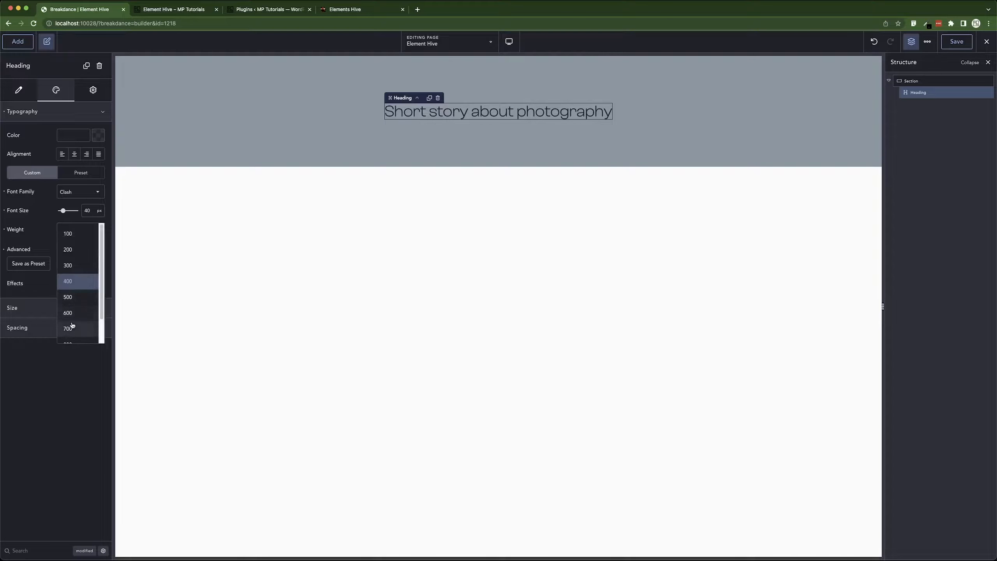
{"action": "left_click", "coordinate": [73, 311]}
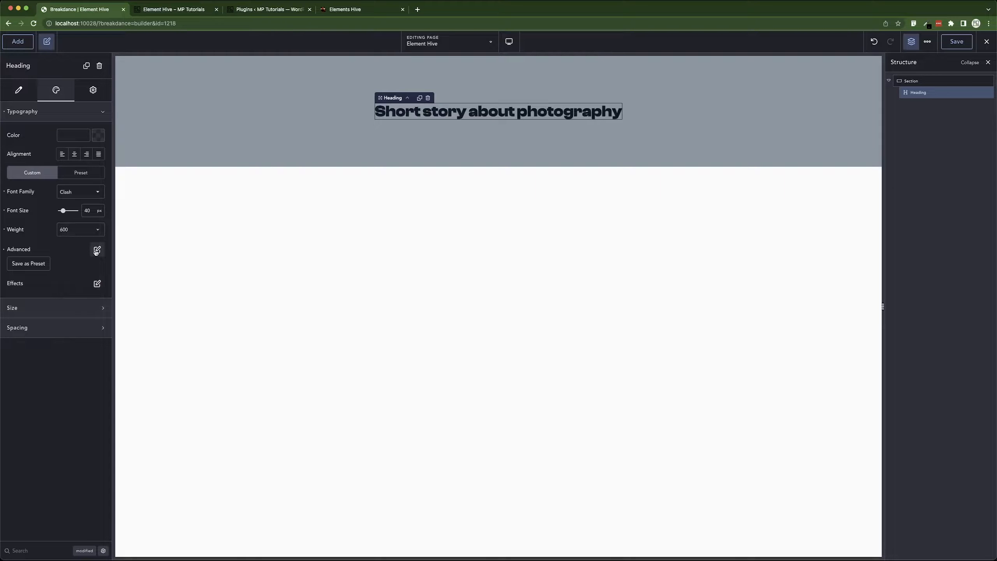
Set the heading's text transform to uppercase.
{"action": "left_click", "coordinate": [98, 250]}
{"action": "left_click", "coordinate": [143, 366]}
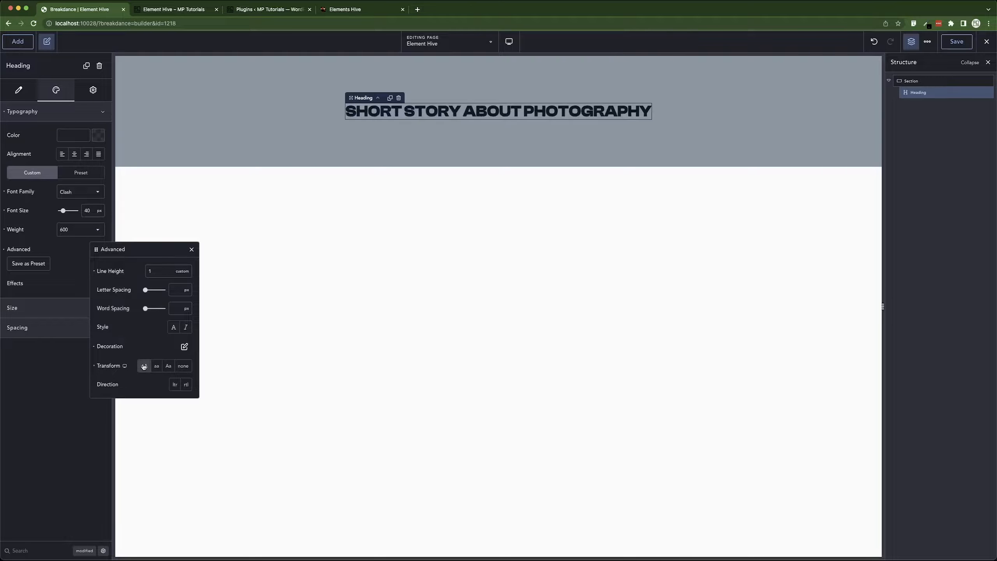
{"action": "left_click", "coordinate": [47, 237]}
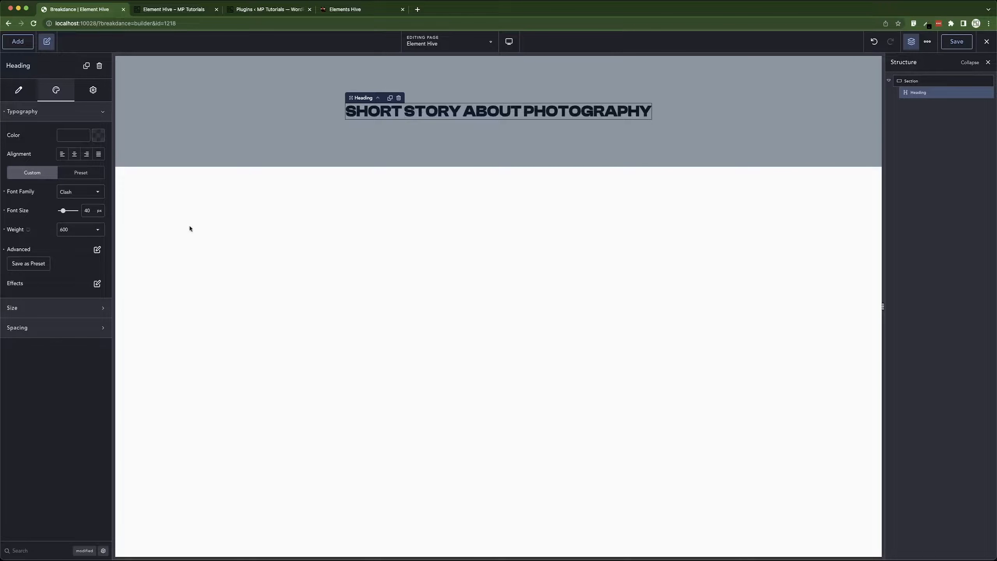
Add a Div element below the heading in the section.
{"action": "left_click", "coordinate": [363, 97]}
{"action": "left_click", "coordinate": [411, 111]}
{"action": "left_click", "coordinate": [343, 137]}
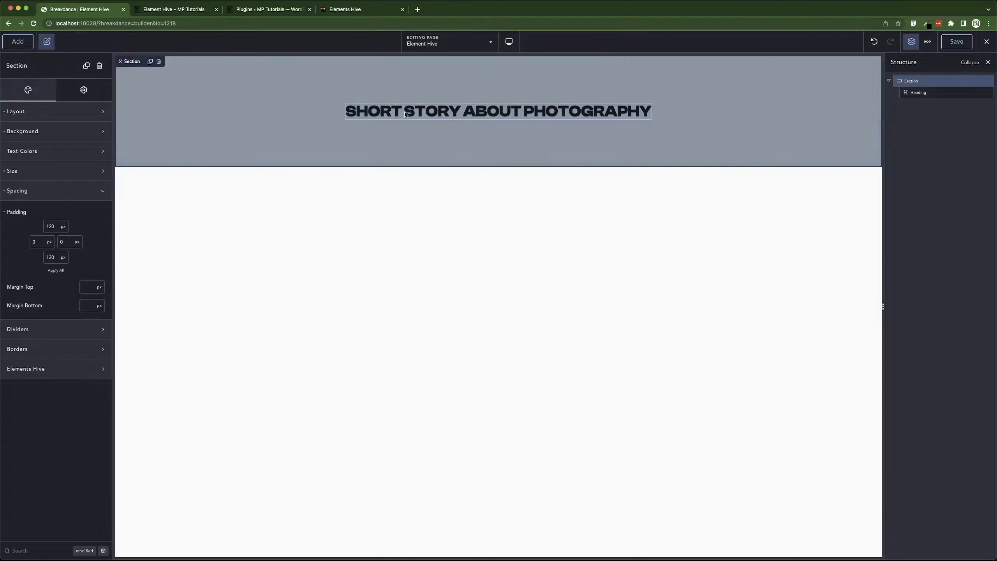
{"action": "left_click", "coordinate": [373, 113]}
{"action": "left_click", "coordinate": [18, 41]}
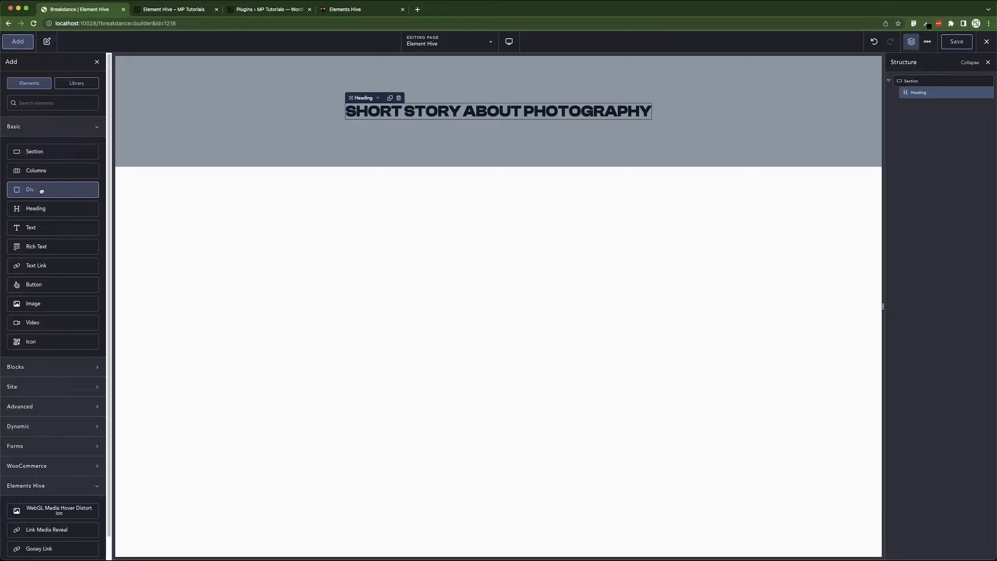
{"action": "left_click", "coordinate": [40, 189]}
Switch to Figma and copy the 'Dude, I really love your photography' paragraph text.
{"action": "key", "text": "super+Tab"}
{"action": "key", "text": "super+Tab"}
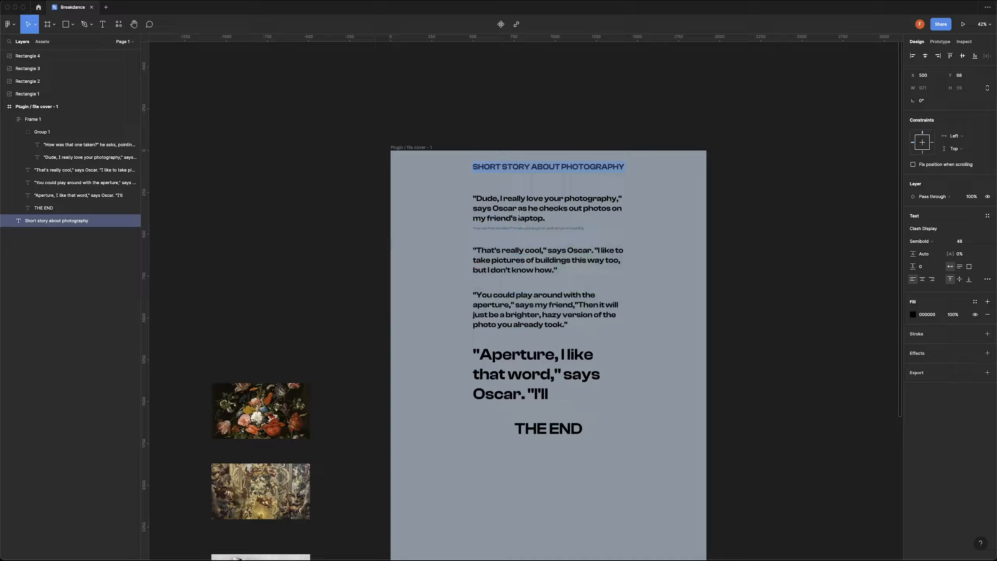
{"action": "left_click", "coordinate": [517, 202]}
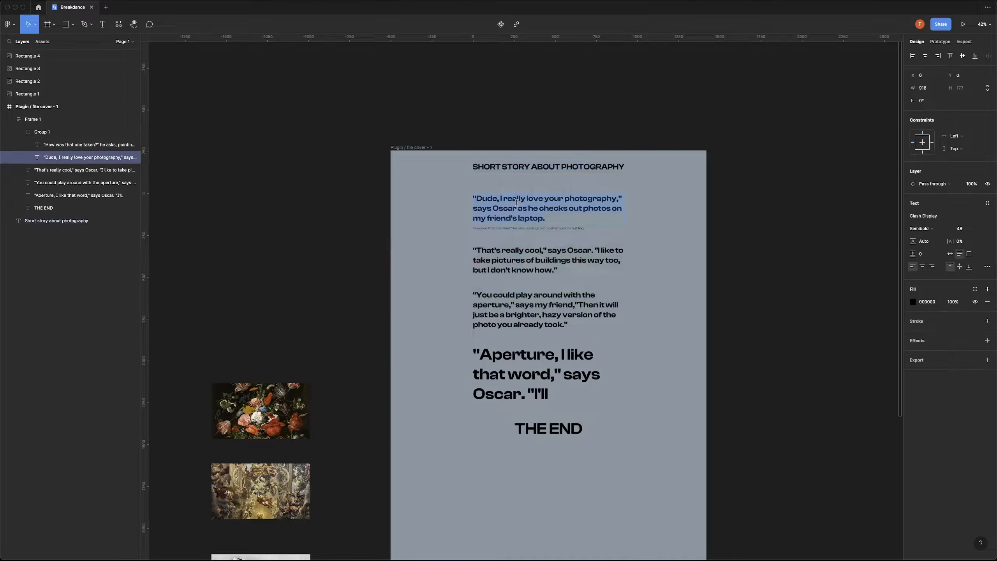
{"action": "key", "text": "super+Tab"}
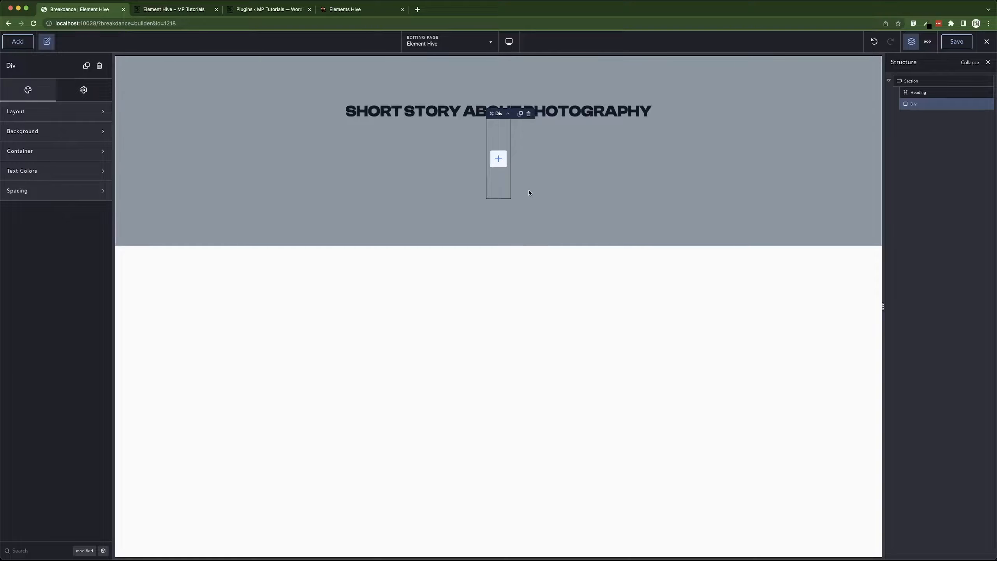
Add an Elements Hive Link Media Reveal element inside the Div and paste the copied paragraph as its text.
{"action": "left_click", "coordinate": [18, 41]}
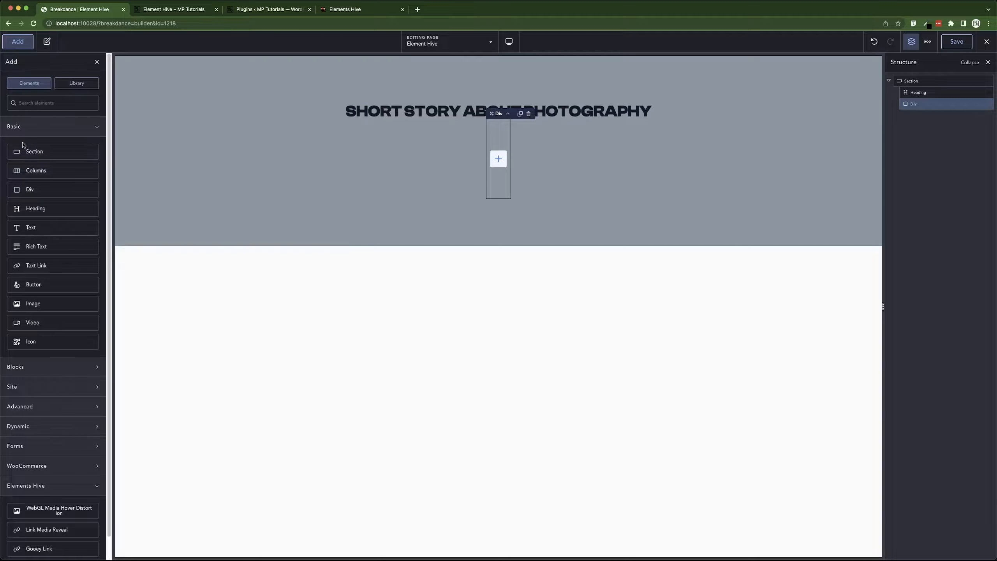
{"action": "left_click", "coordinate": [38, 130]}
{"action": "left_click", "coordinate": [39, 130]}
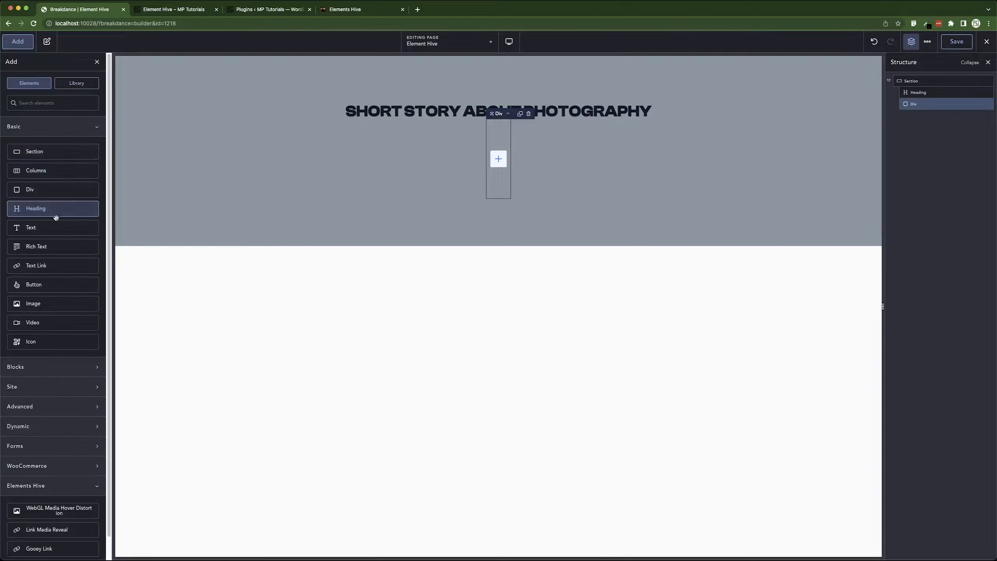
{"action": "left_click", "coordinate": [47, 130]}
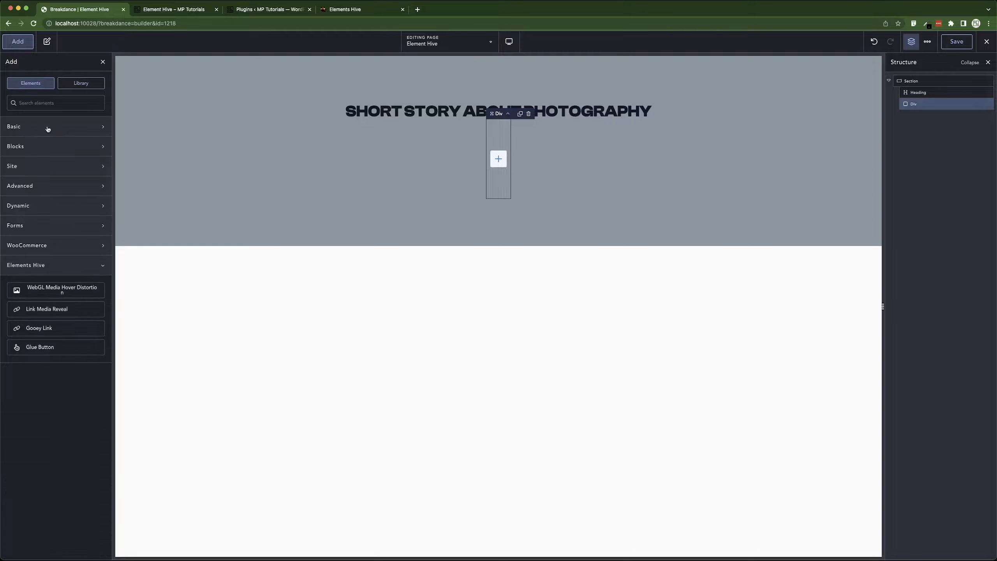
{"action": "left_click", "coordinate": [44, 310]}
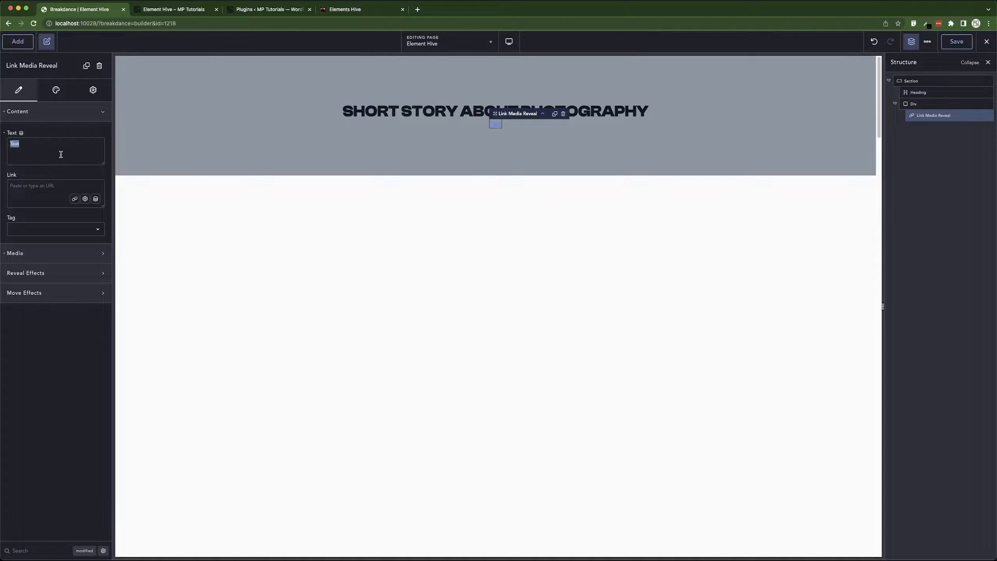
{"action": "type", "text": "\"Dude, I really love your photography,\" says Oscar as he checks out photos on my friend's laptop."}
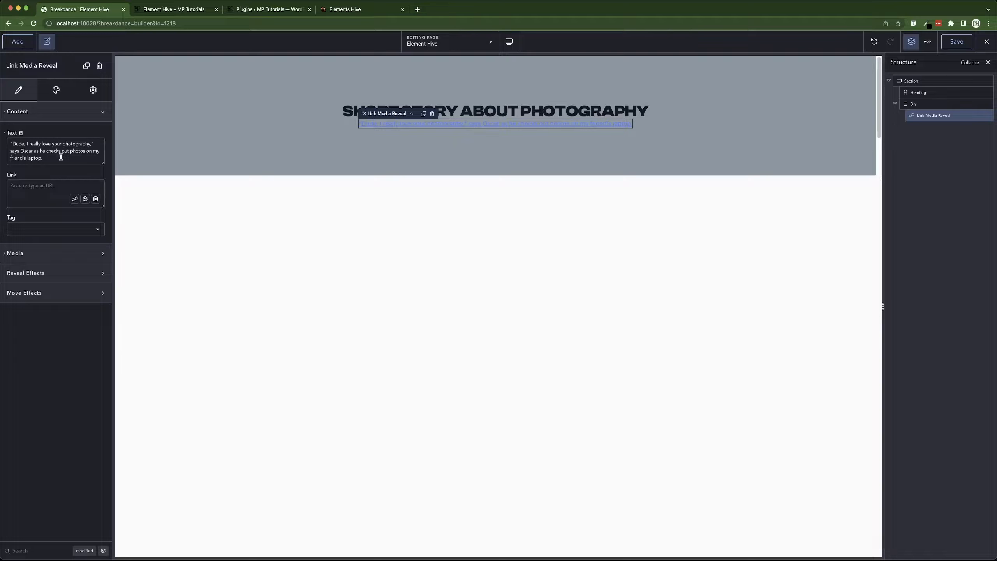
Apply the Text Reveal typography preset and a black text color to the Link Media Reveal.
{"action": "left_click", "coordinate": [51, 109]}
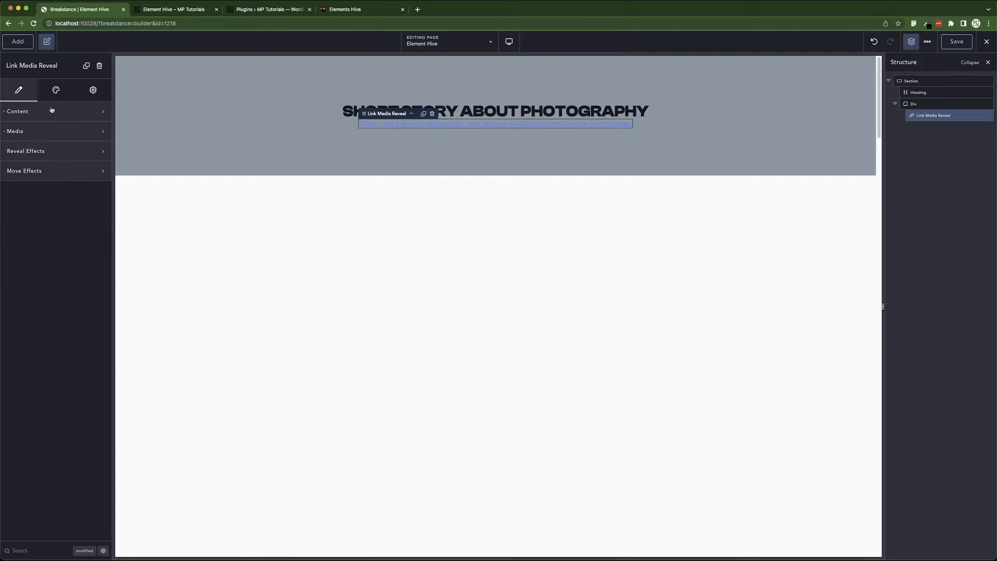
{"action": "left_click", "coordinate": [56, 89]}
{"action": "left_click", "coordinate": [64, 110]}
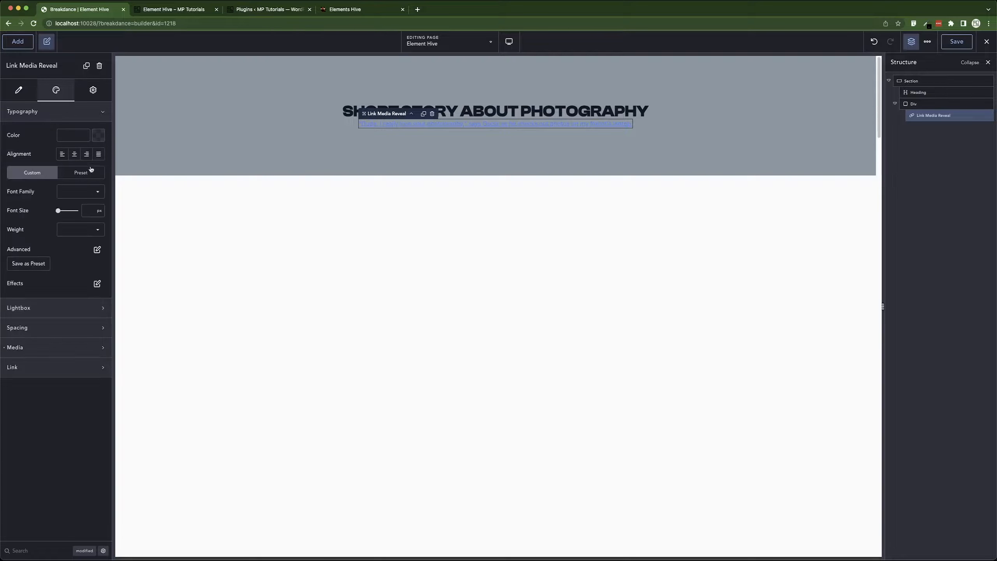
{"action": "left_click", "coordinate": [95, 176]}
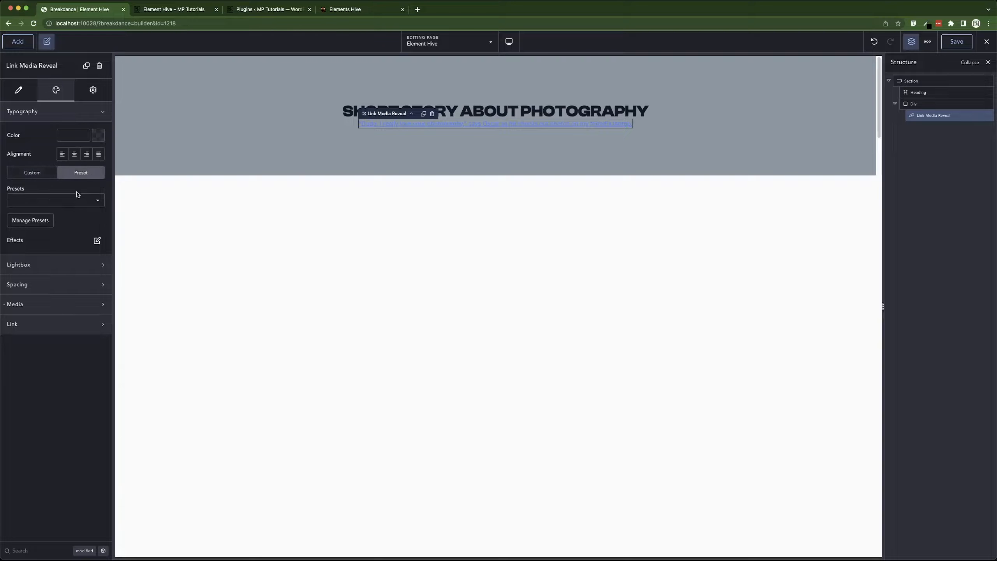
{"action": "left_click", "coordinate": [77, 201]}
{"action": "left_click", "coordinate": [38, 236]}
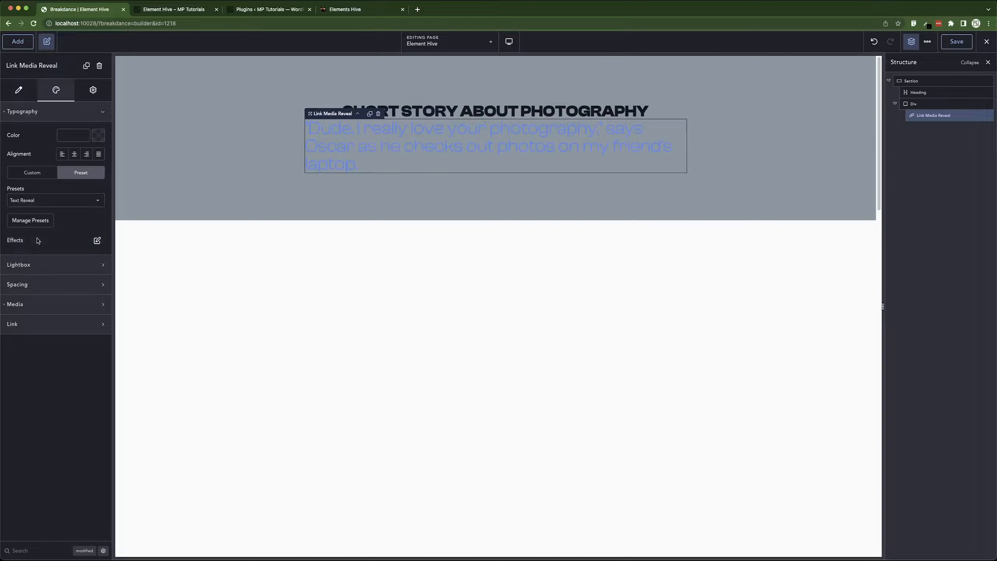
{"action": "left_click", "coordinate": [99, 135]}
{"action": "left_click", "coordinate": [75, 274]}
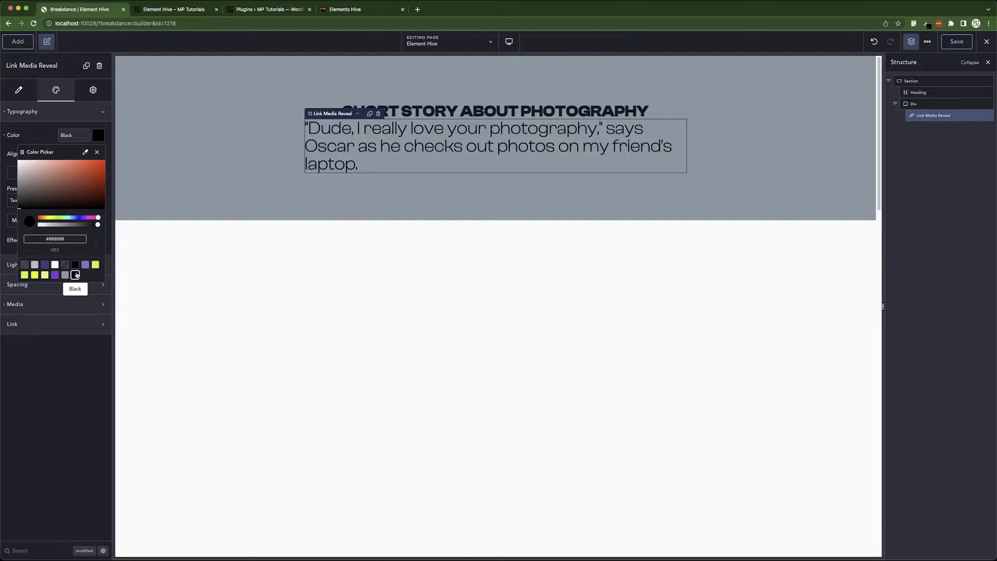
{"action": "left_click", "coordinate": [39, 141]}
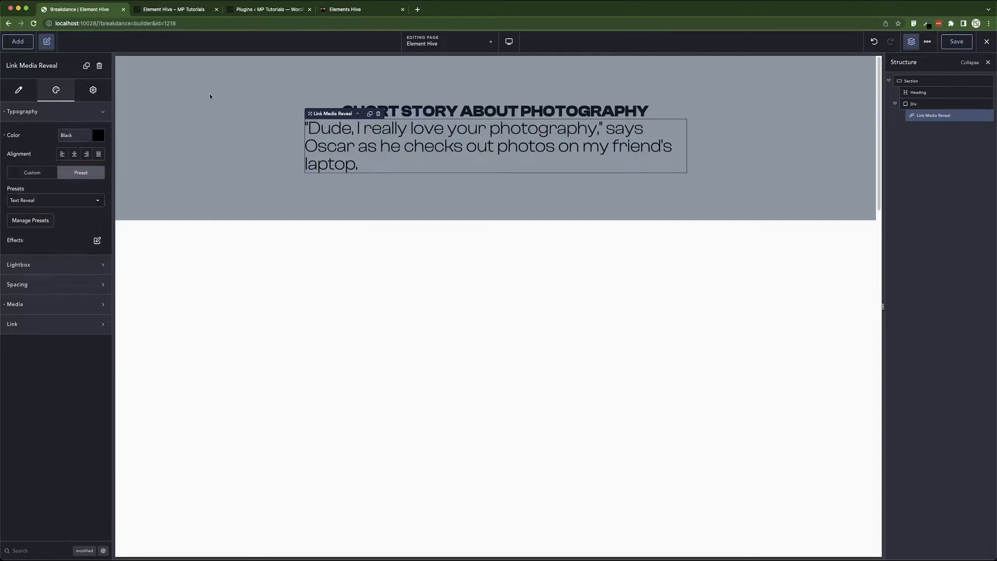
Set the section's layout gap to 45 px.
{"action": "left_click", "coordinate": [258, 94]}
{"action": "left_click", "coordinate": [65, 111]}
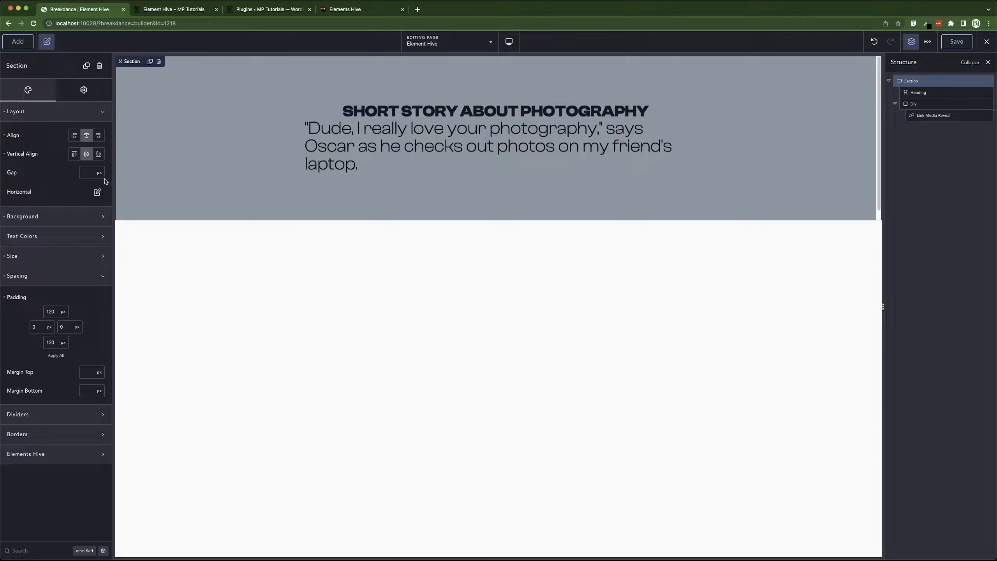
{"action": "left_click", "coordinate": [82, 172]}
{"action": "type", "text": "45"}
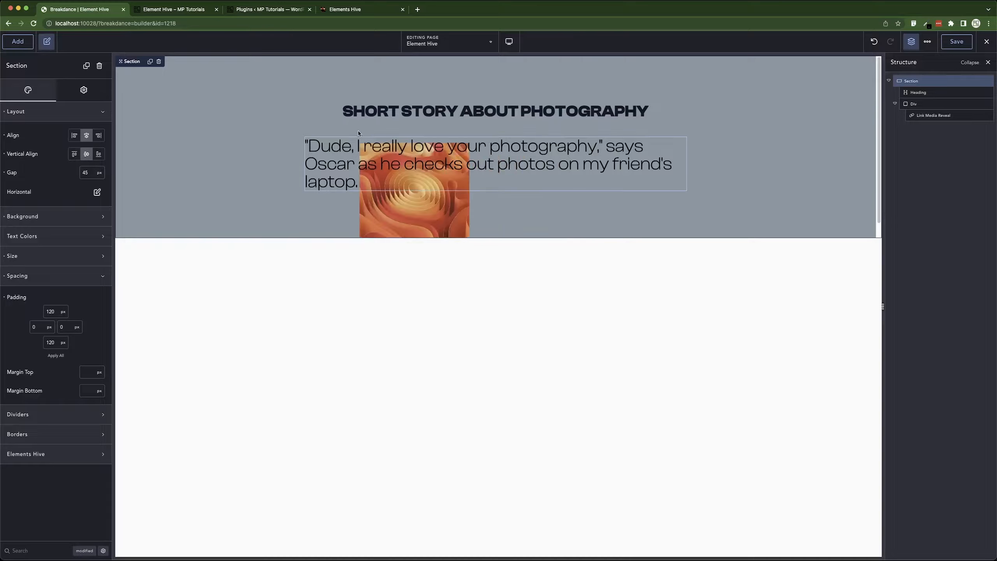
Try toggling Align Center for the Link Media Reveal's media.
{"action": "left_click", "coordinate": [424, 160]}
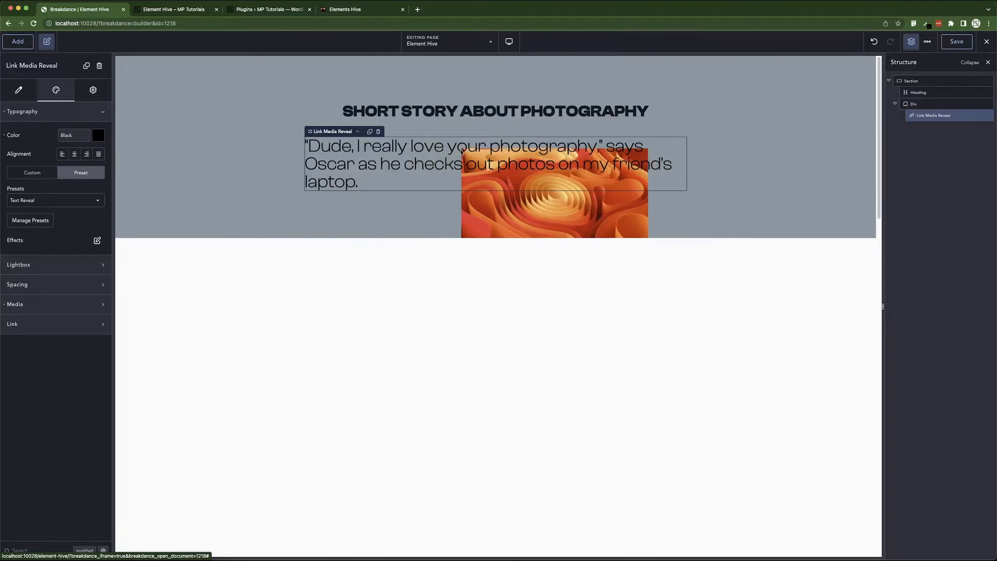
{"action": "left_click", "coordinate": [36, 111]}
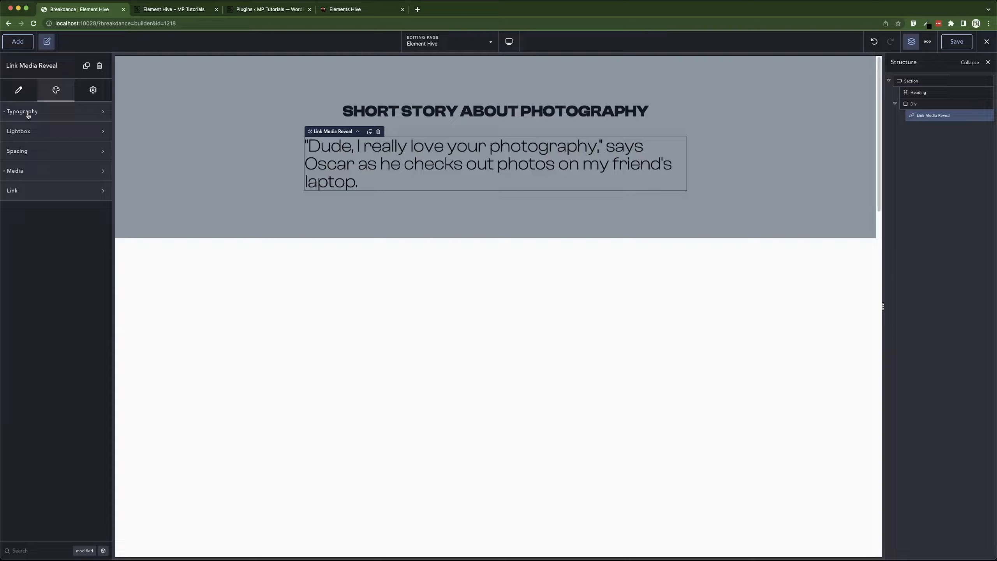
{"action": "left_click", "coordinate": [35, 169]}
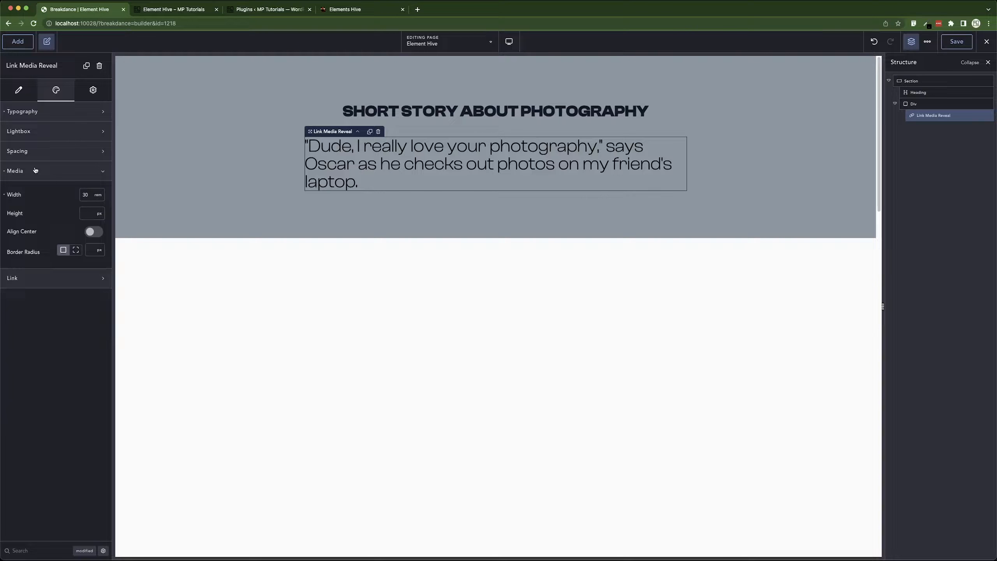
{"action": "left_click", "coordinate": [90, 231]}
{"action": "mouse_move", "coordinate": [519, 156]}
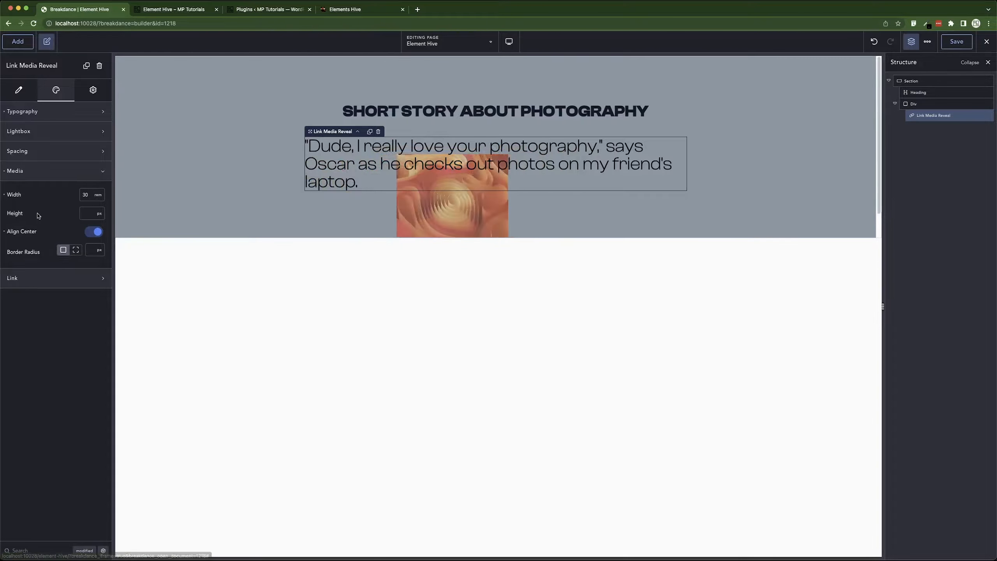
{"action": "left_click", "coordinate": [97, 231]}
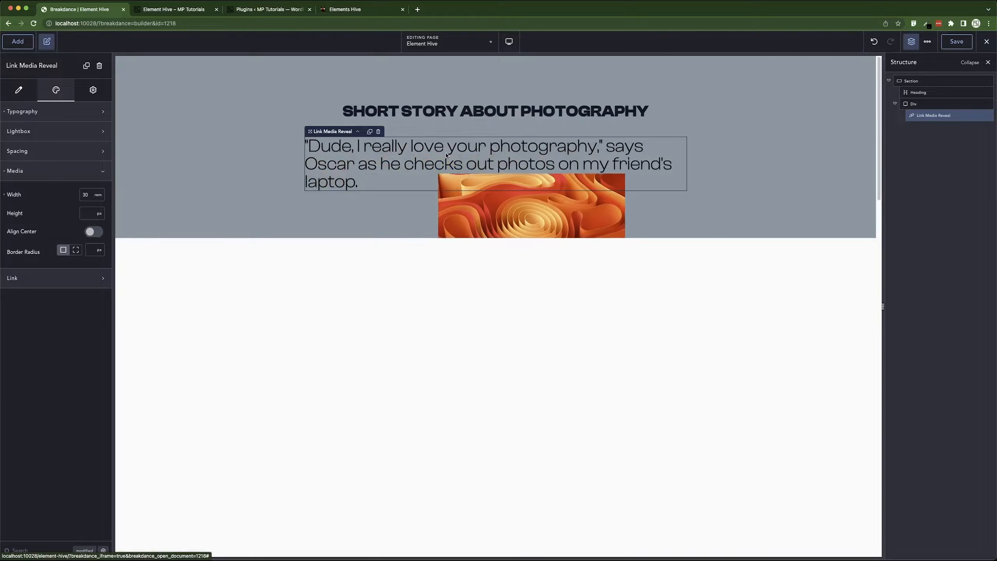
{"action": "left_click", "coordinate": [96, 232]}
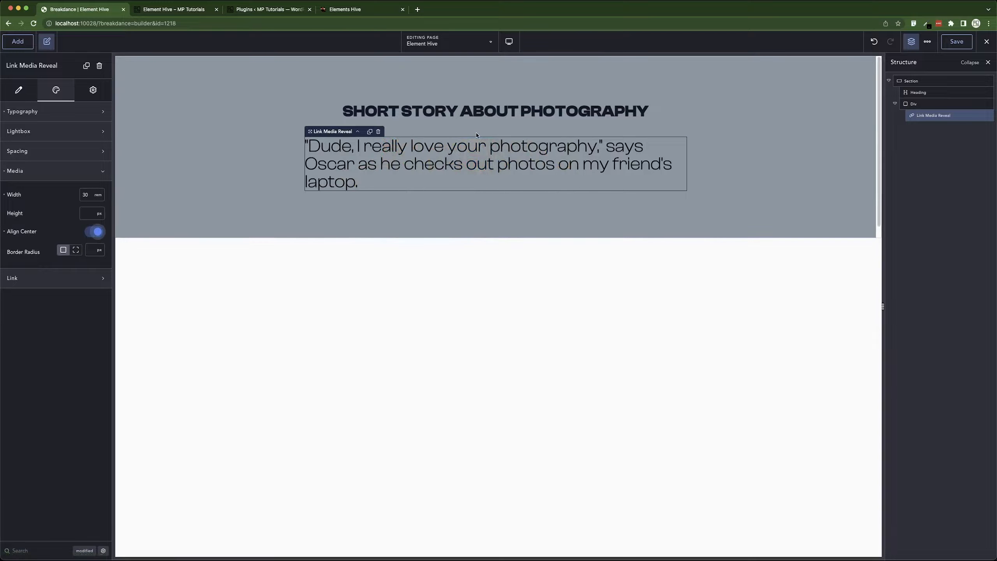
{"action": "left_click", "coordinate": [95, 231]}
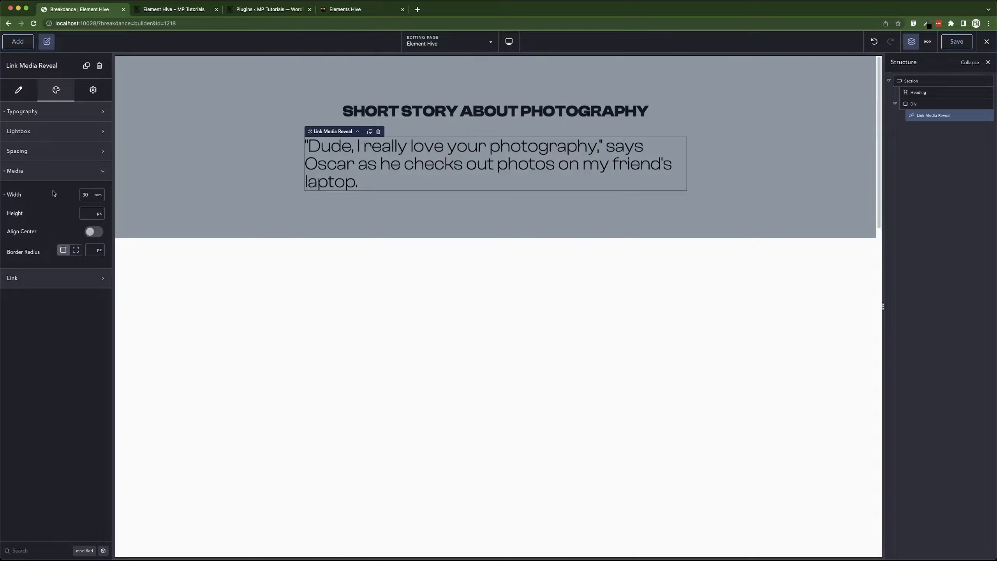
{"action": "left_click", "coordinate": [54, 171]}
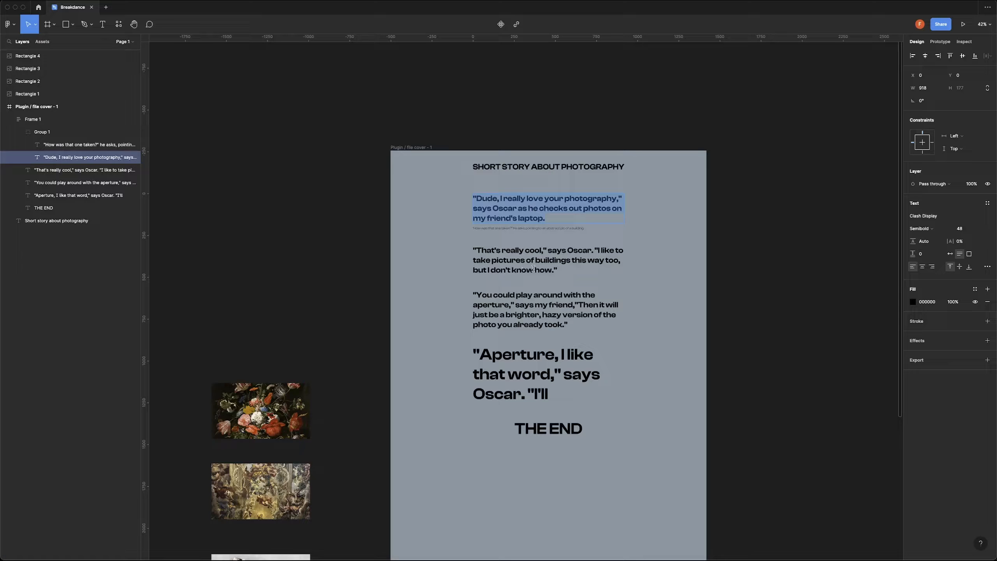
Copy the 'How was that one taken?' paragraph in Figma and paste it as the second Link Media Reveal's text.
{"action": "left_click", "coordinate": [530, 227]}
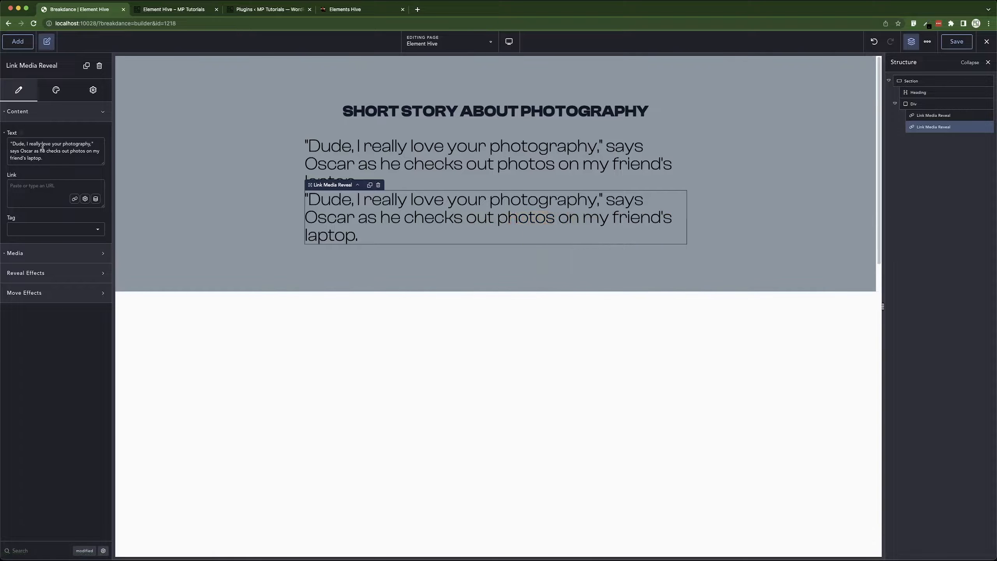
{"action": "key", "text": "super+a"}
{"action": "type", "text": "\"How was that one taken?\" he asks, pointing to an abstract pic of a building."}
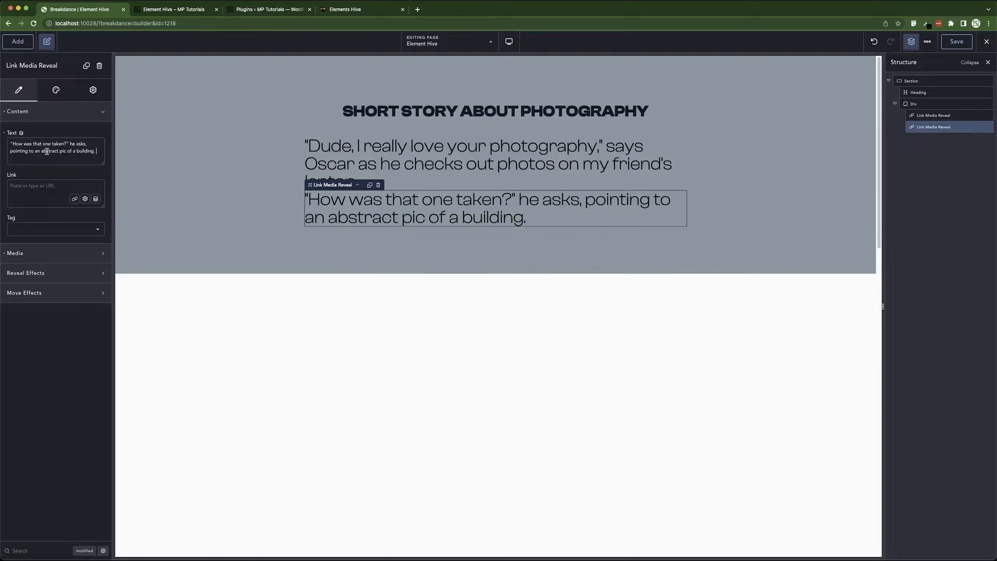
Apply the P PixelO typography preset to the second Link Media Reveal.
{"action": "left_click", "coordinate": [56, 91]}
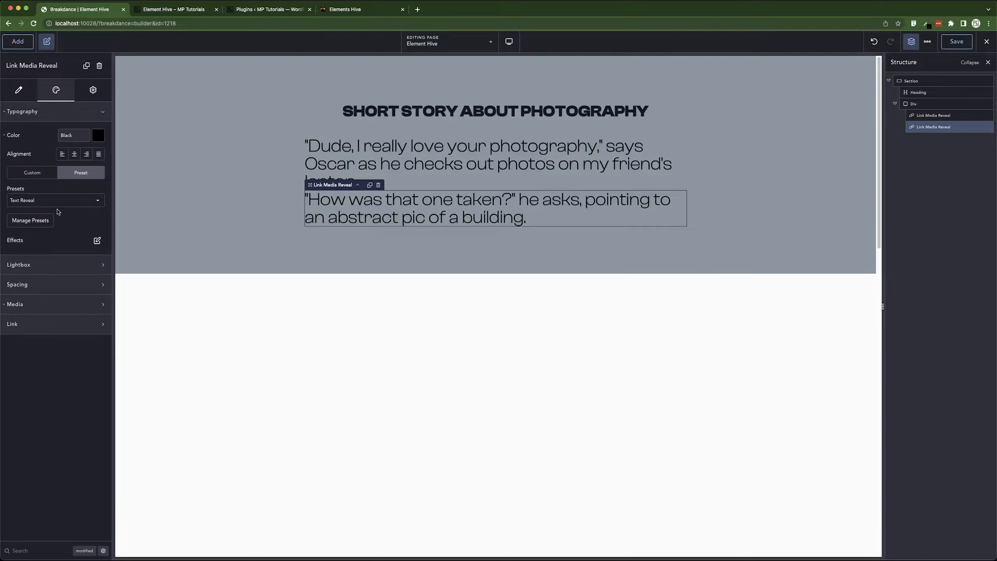
{"action": "left_click", "coordinate": [62, 205]}
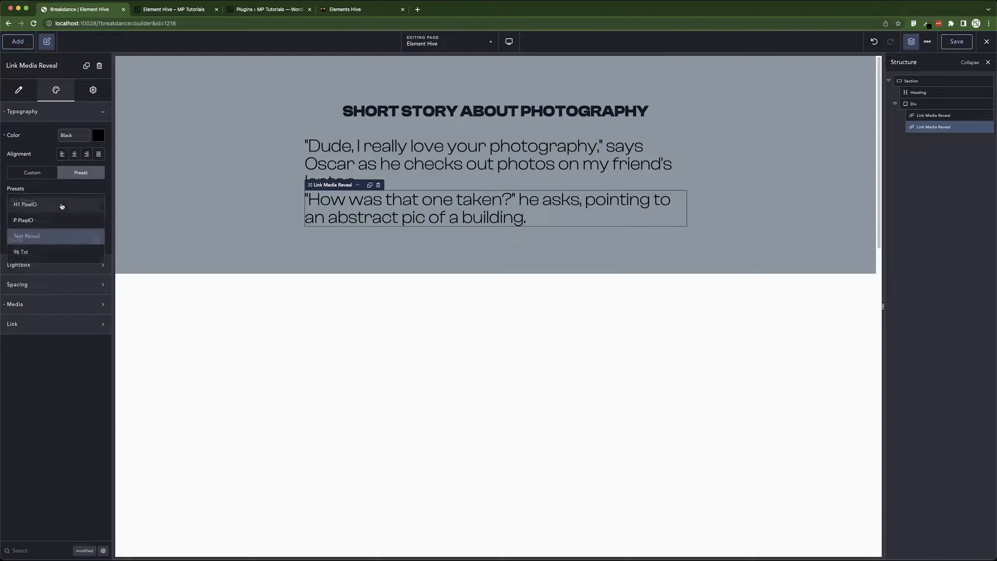
{"action": "left_click", "coordinate": [54, 224]}
Set the second Link Media Reveal's custom text decoration line to none.
{"action": "left_click", "coordinate": [292, 164]}
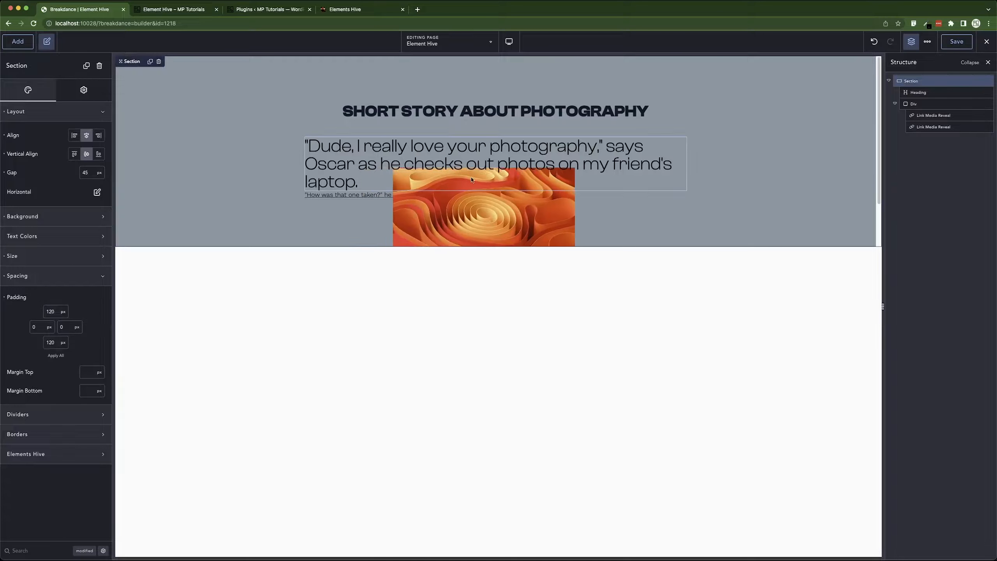
{"action": "left_click", "coordinate": [436, 194]}
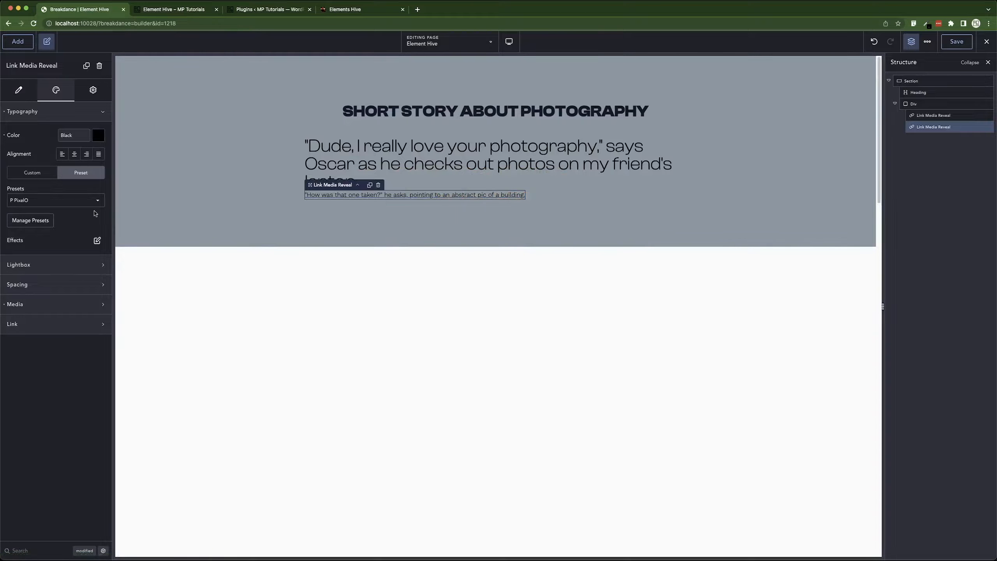
{"action": "left_click", "coordinate": [32, 173]}
{"action": "left_click", "coordinate": [96, 249]}
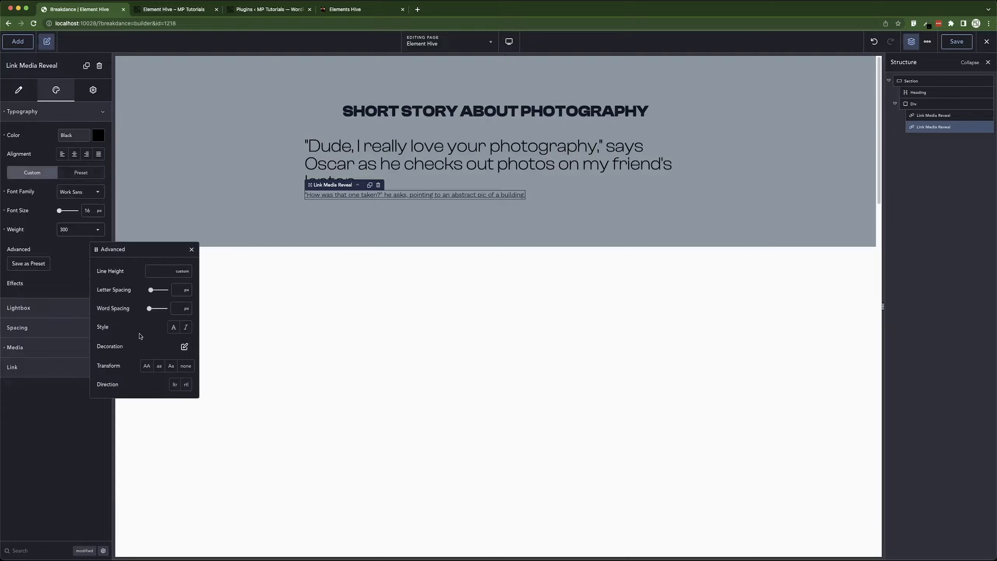
{"action": "left_click", "coordinate": [185, 347]}
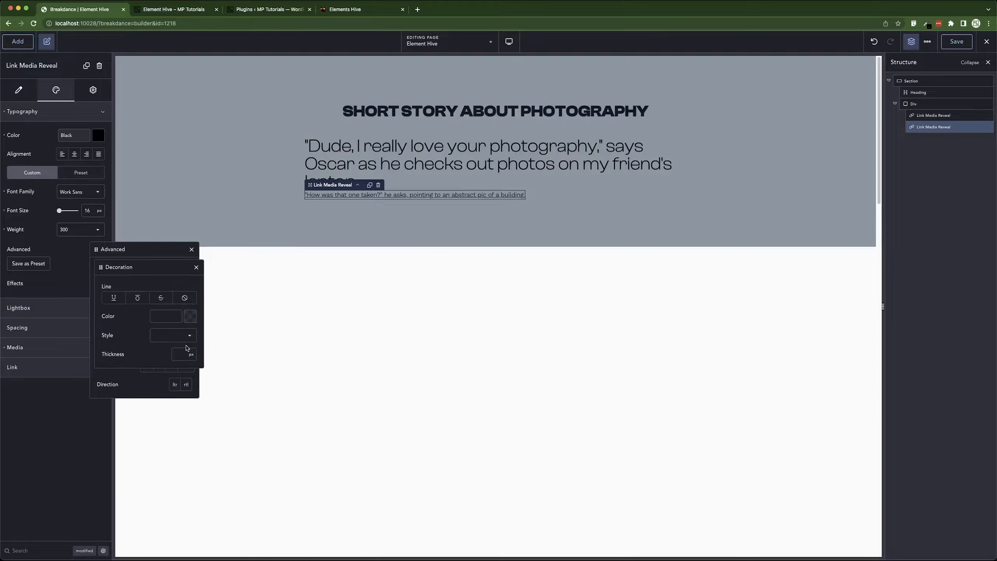
{"action": "left_click", "coordinate": [185, 298]}
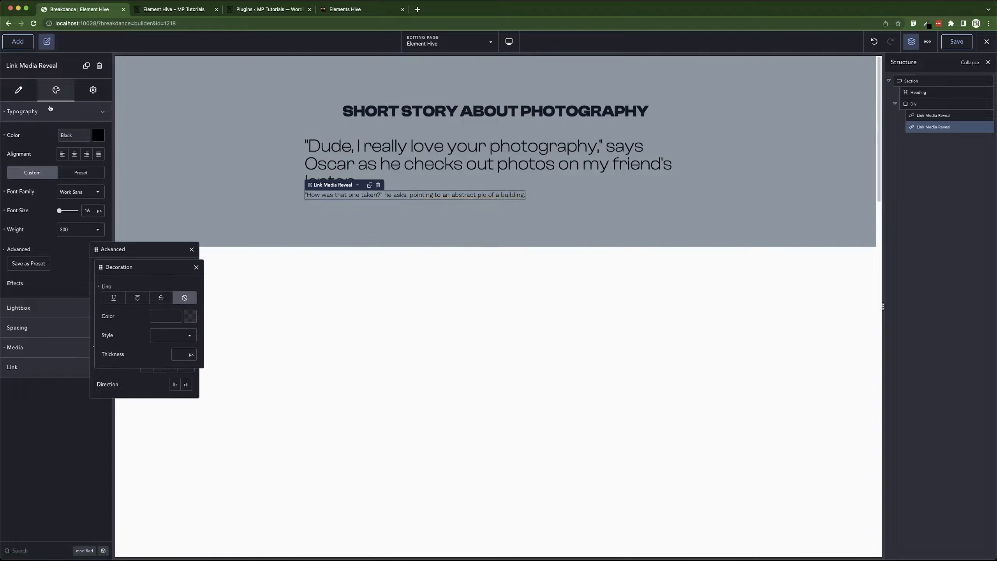
Replace the second Link Media Reveal with a basic Text element inside the Div.
{"action": "left_click", "coordinate": [65, 111]}
{"action": "left_click", "coordinate": [18, 42]}
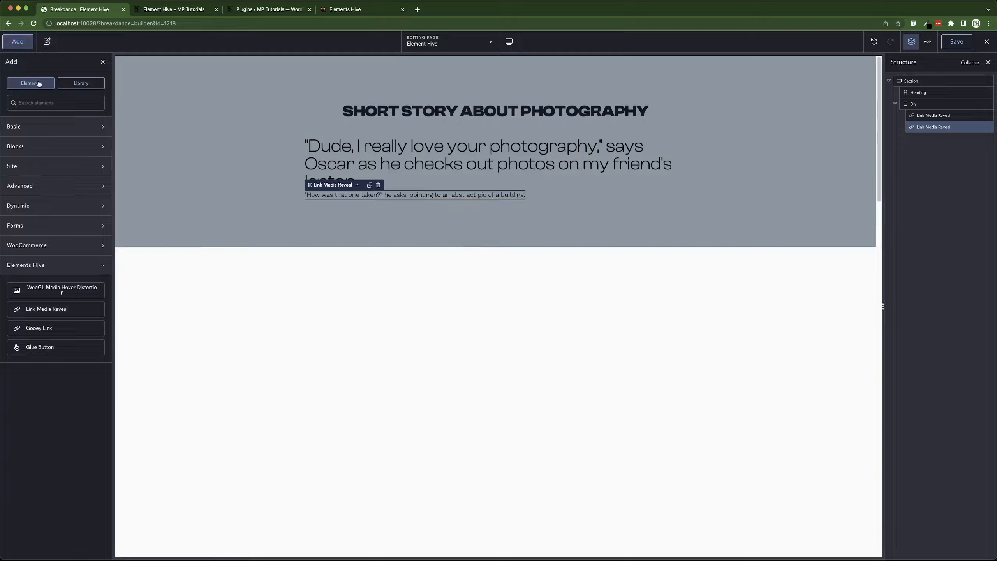
{"action": "left_click", "coordinate": [33, 125]}
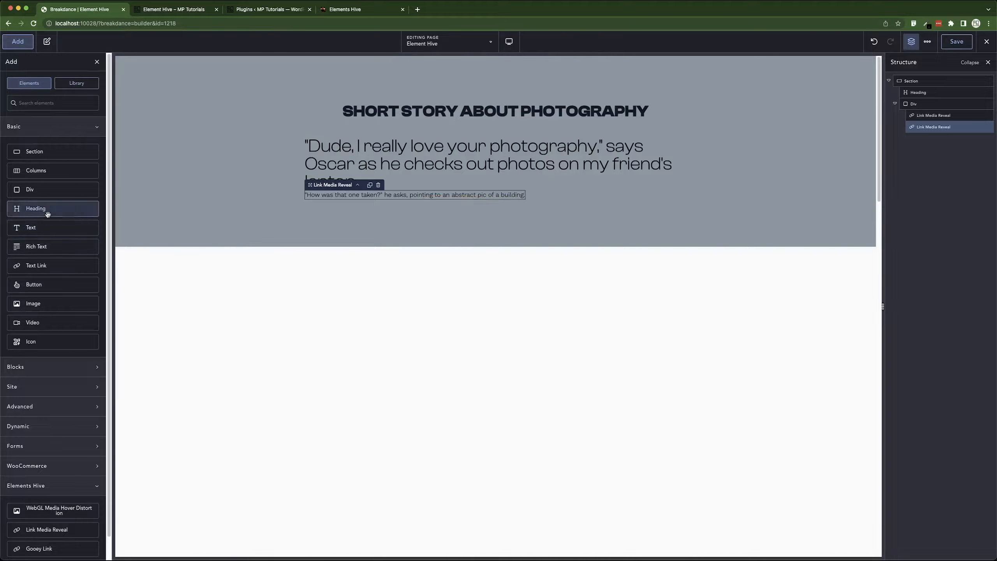
{"action": "left_click", "coordinate": [44, 231]}
{"action": "left_click", "coordinate": [387, 195]}
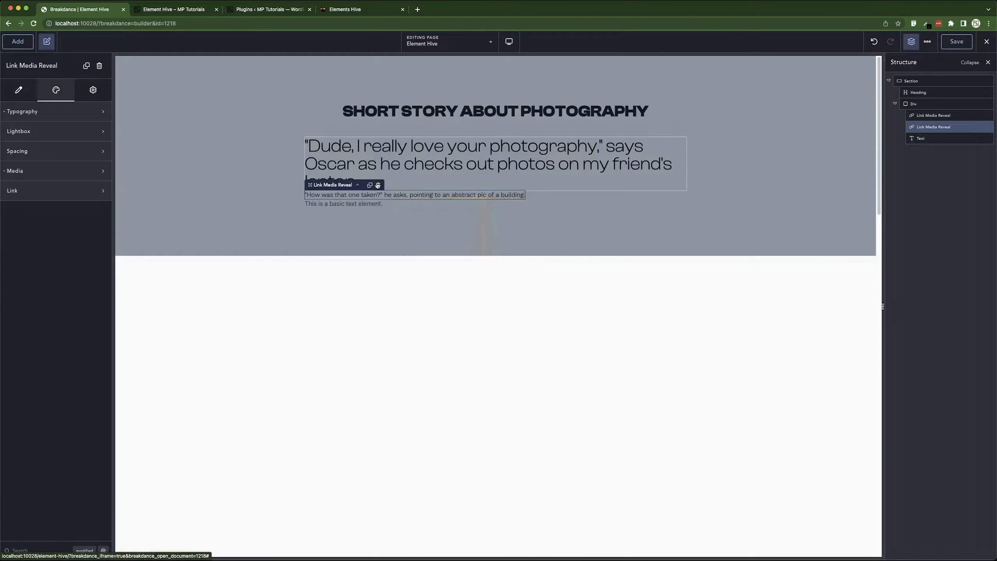
{"action": "left_click", "coordinate": [378, 185]}
Paste the copied 'How was that one taken?' paragraph as the Text element's content.
{"action": "left_click", "coordinate": [357, 194]}
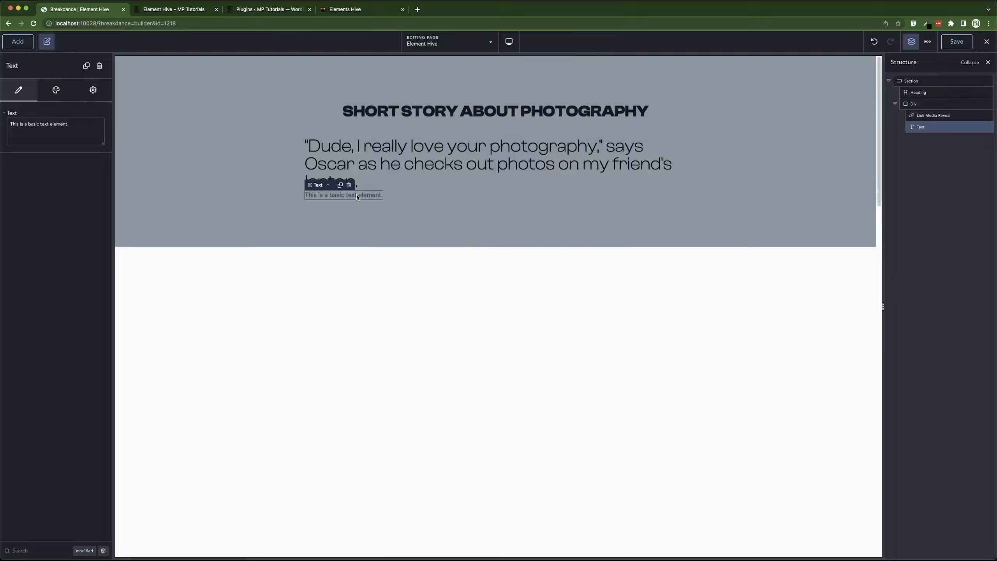
{"action": "triple_click", "coordinate": [43, 136]}
{"action": "key", "text": "super+v"}
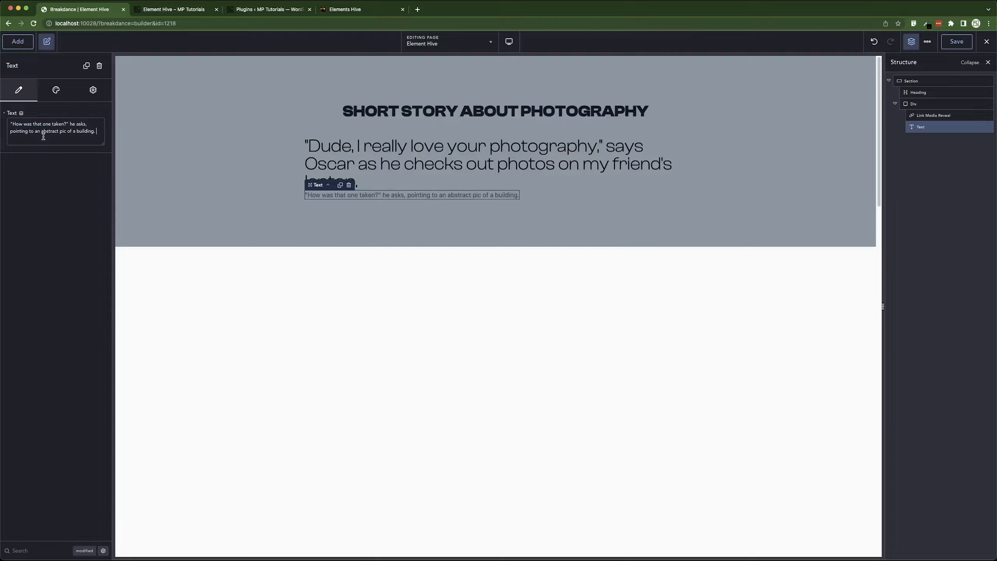
Apply the P PixelO typography preset and a black color to the Text element.
{"action": "left_click", "coordinate": [56, 93]}
{"action": "left_click", "coordinate": [70, 131]}
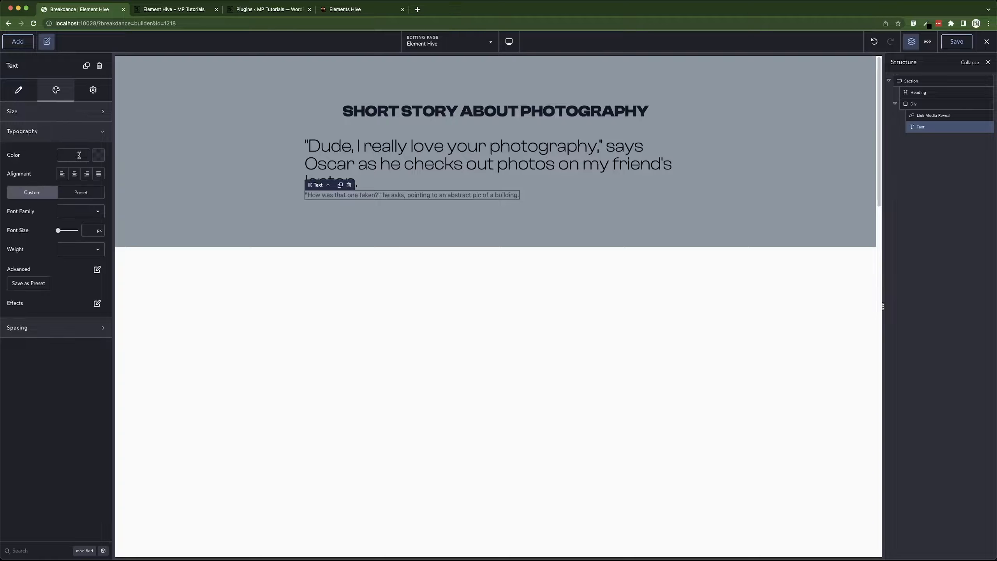
{"action": "left_click", "coordinate": [83, 193]}
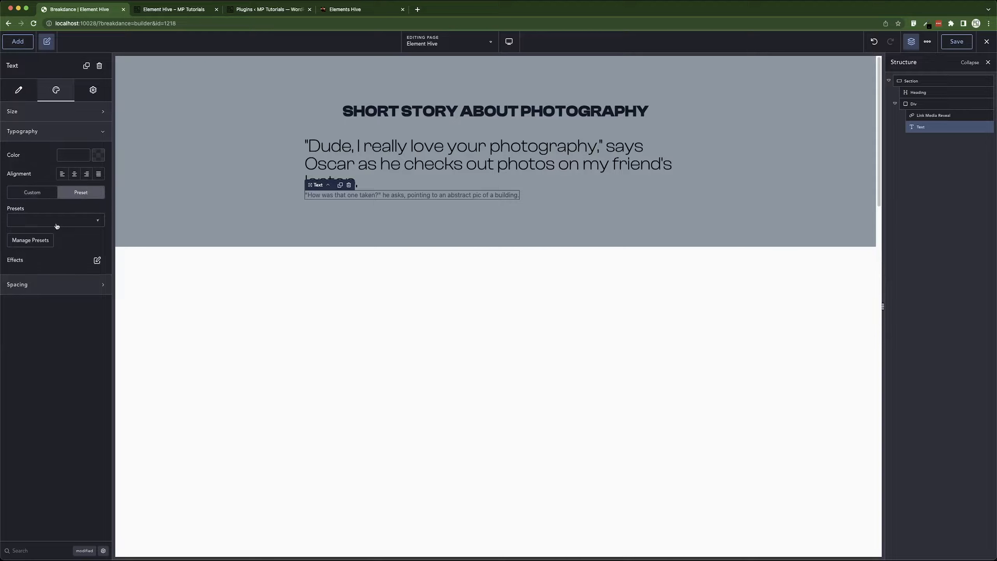
{"action": "left_click", "coordinate": [57, 226]}
{"action": "left_click", "coordinate": [33, 240]}
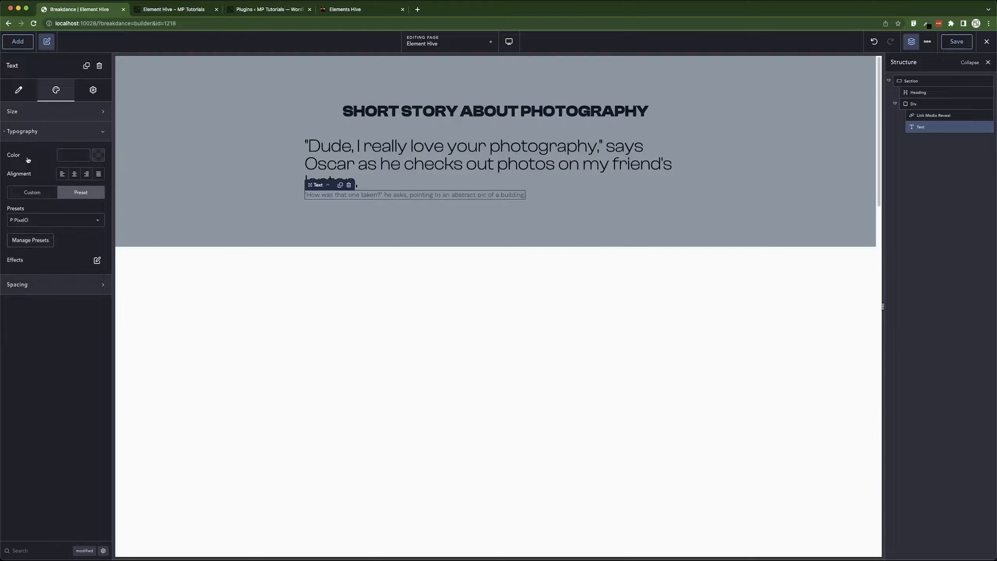
{"action": "left_click", "coordinate": [95, 156]}
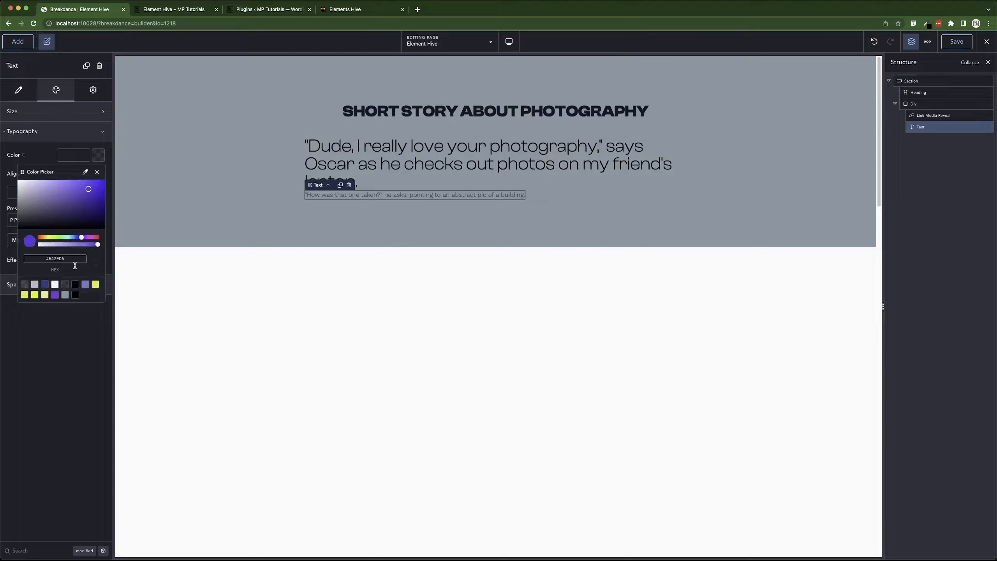
{"action": "left_click", "coordinate": [71, 291]}
{"action": "left_click", "coordinate": [252, 182]}
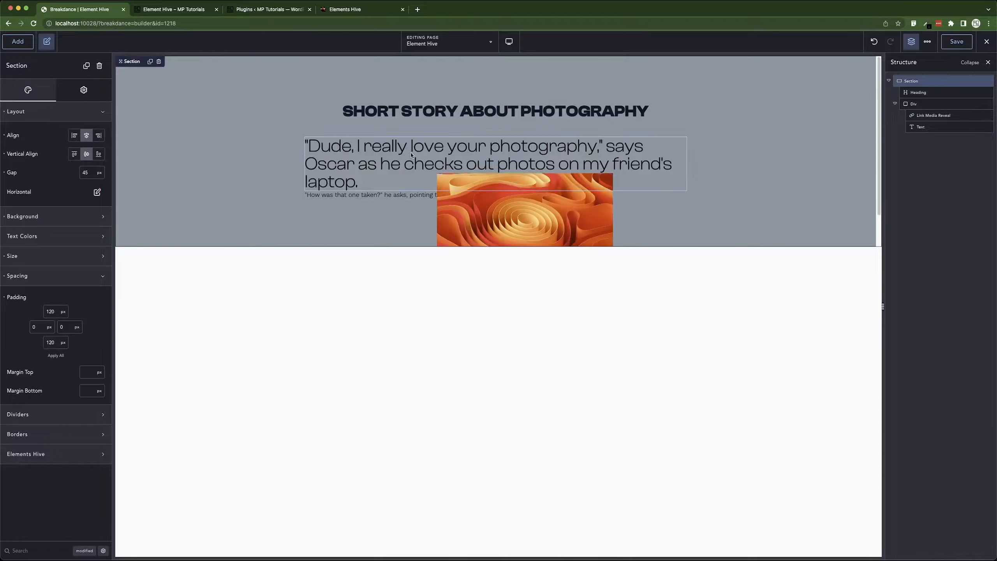
Set the Div's layout gap to 15 px.
{"action": "left_click", "coordinate": [585, 195]}
{"action": "left_click", "coordinate": [50, 118]}
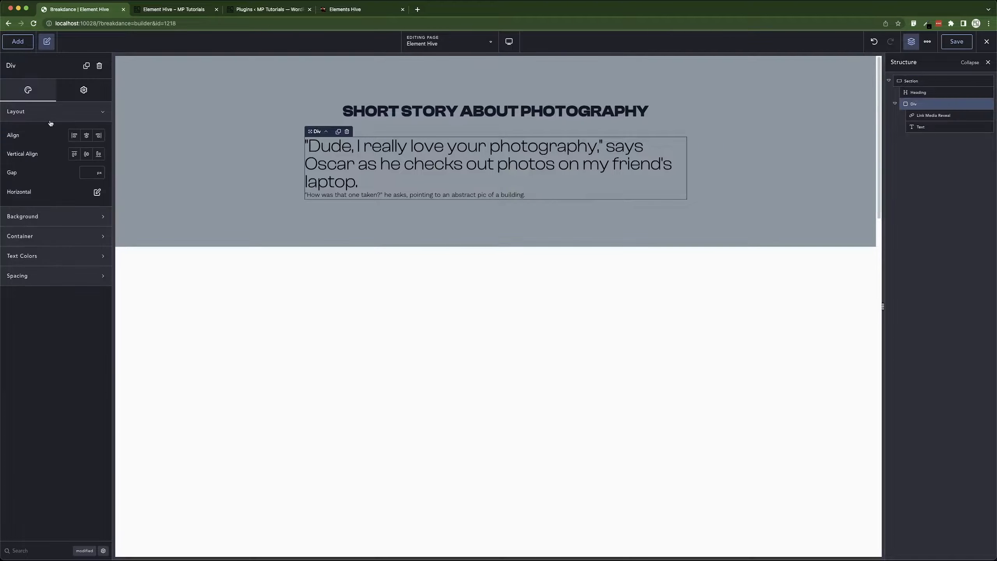
{"action": "left_click", "coordinate": [87, 174]}
{"action": "type", "text": "15"}
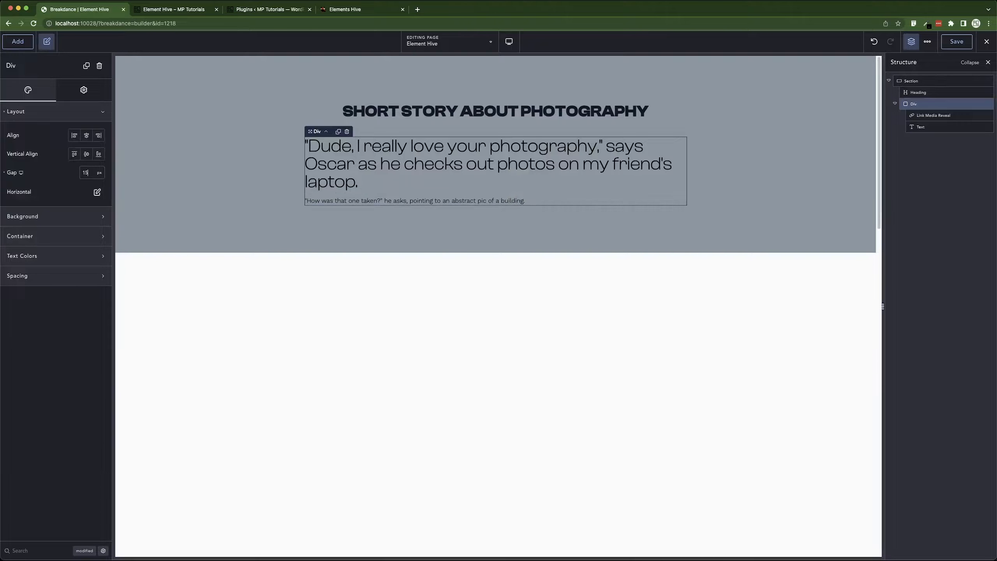
Duplicate the first Link Media Reveal and move the copy out of the Div, below it in the Section.
{"action": "right_click", "coordinate": [391, 156]}
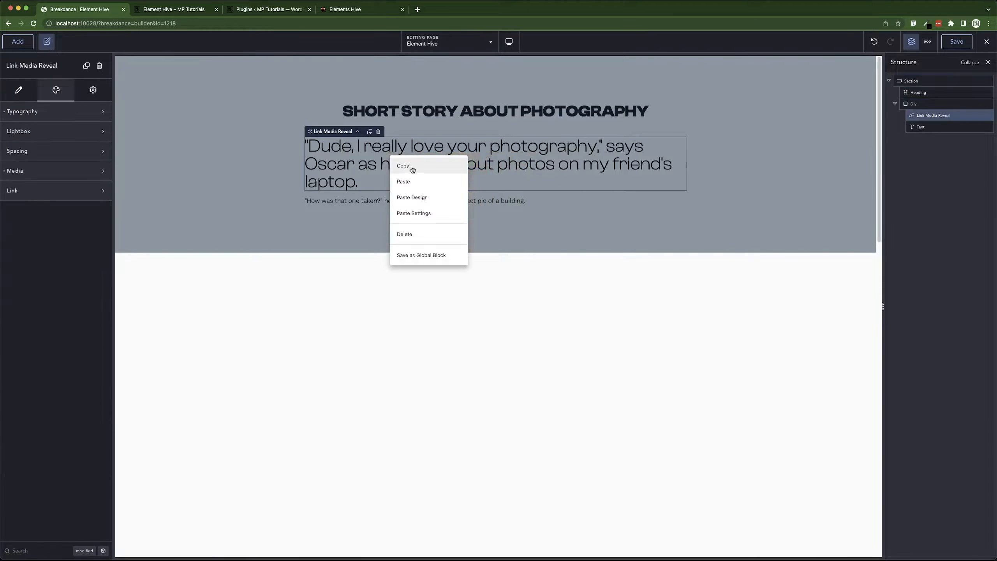
{"action": "left_click", "coordinate": [370, 132]}
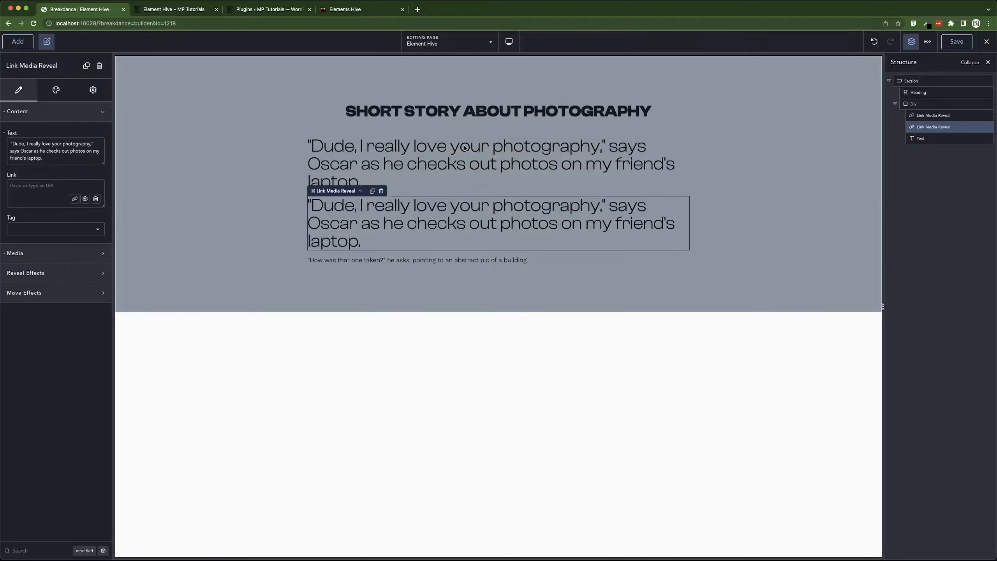
{"action": "mouse_move", "coordinate": [911, 116]}
{"action": "left_mouse_down"}
{"action": "mouse_move", "coordinate": [920, 106]}
{"action": "mouse_move", "coordinate": [903, 103]}
{"action": "mouse_move", "coordinate": [917, 123]}
{"action": "left_mouse_up"}
{"action": "left_click", "coordinate": [895, 116]}
{"action": "mouse_move", "coordinate": [382, 236]}
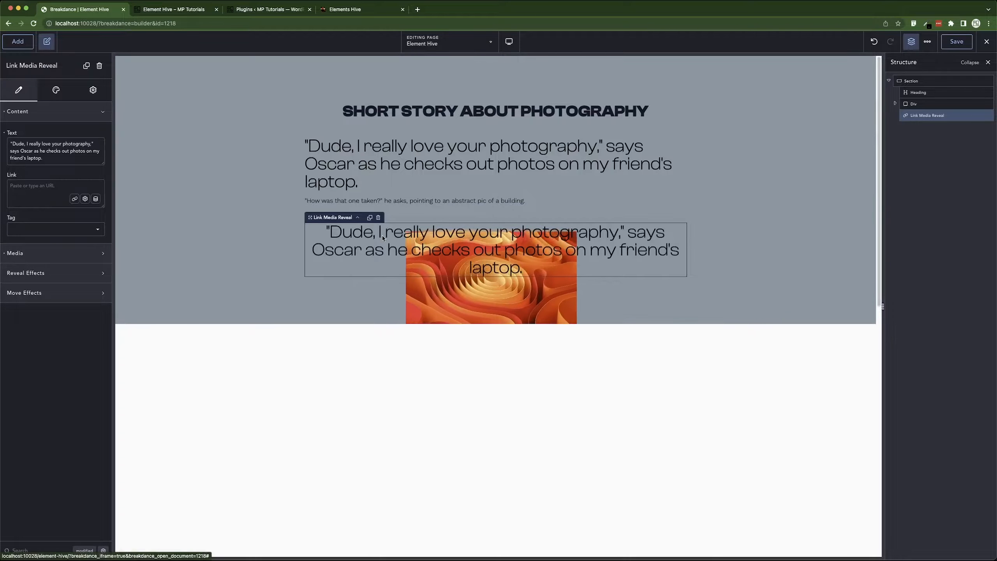
Replace the copy's text with the pasted 'That's really cool,' says Oscar paragraph.
{"action": "left_click", "coordinate": [55, 98]}
{"action": "left_click", "coordinate": [61, 153]}
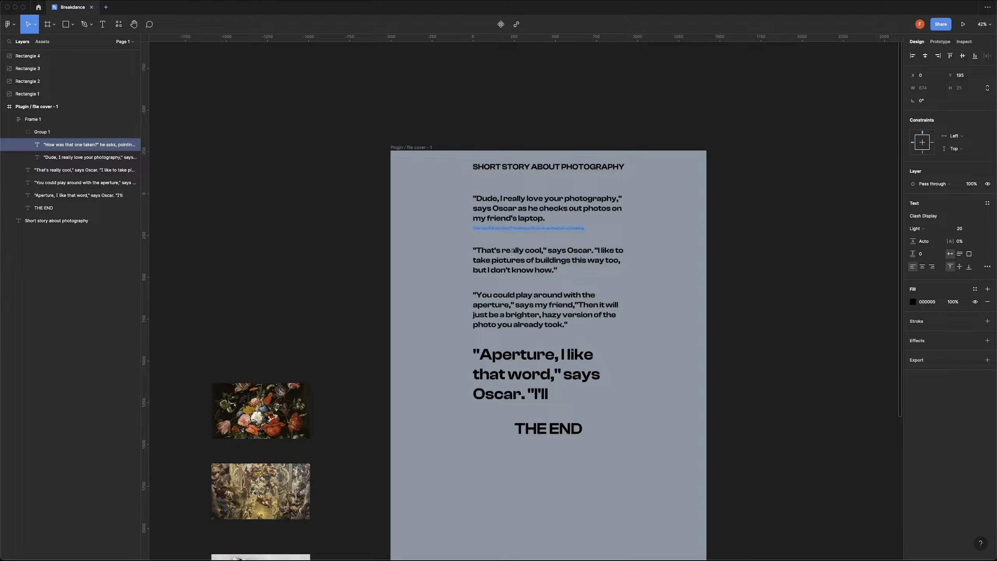
{"action": "left_click", "coordinate": [511, 255]}
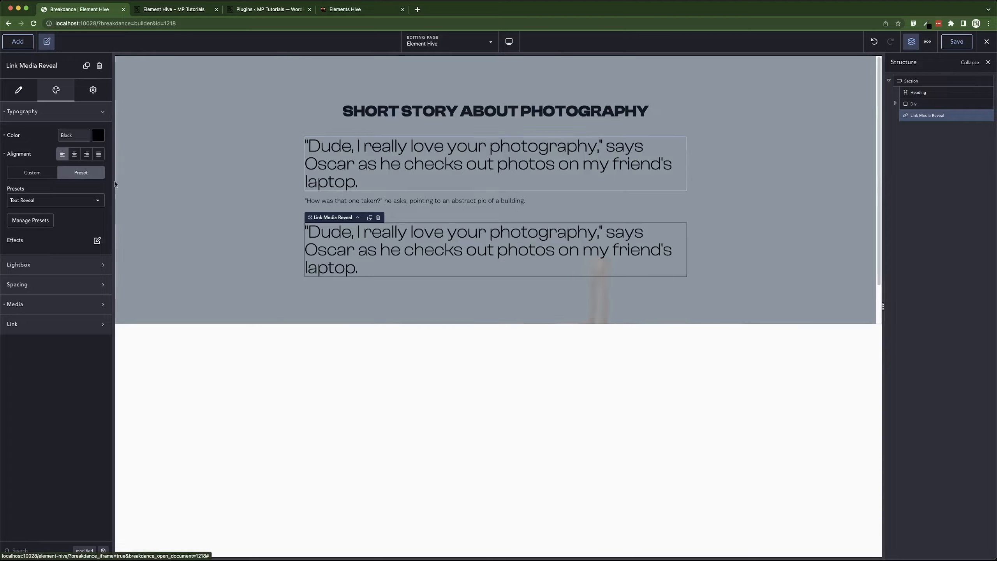
{"action": "triple_click", "coordinate": [36, 141]}
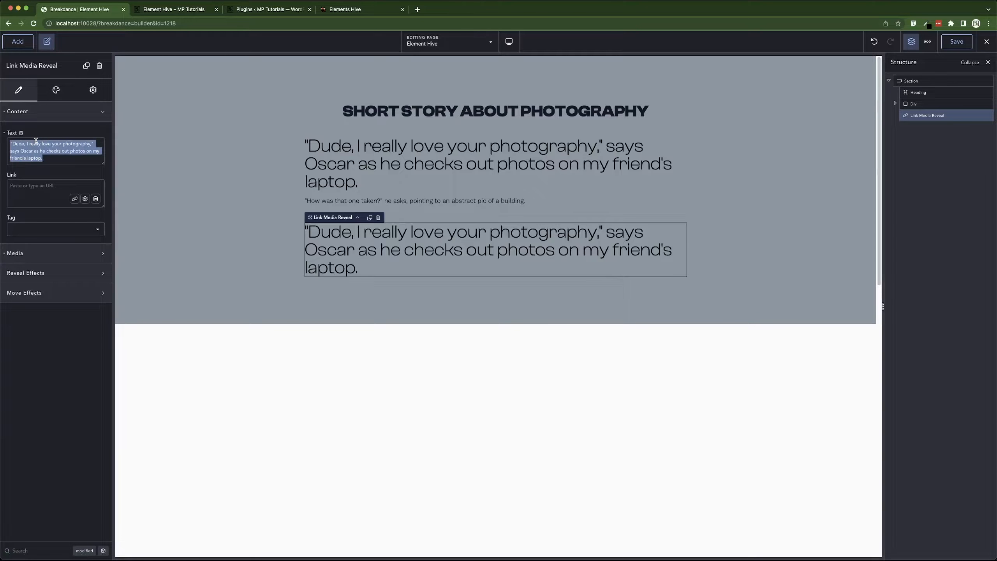
{"action": "type", "text": "\"That's really cool,\" says Oscar. \"I like to take pictures of buildings this way too, but I don't know how.\""}
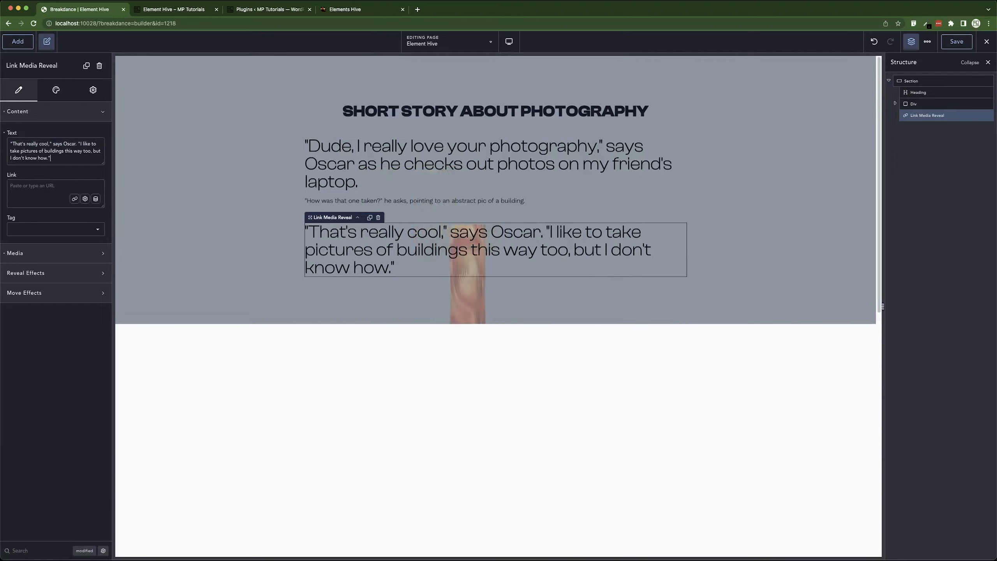
Duplicate that paragraph and paste the Figma 'You could play around with the aperture' text into the copy.
{"action": "left_click", "coordinate": [370, 218]}
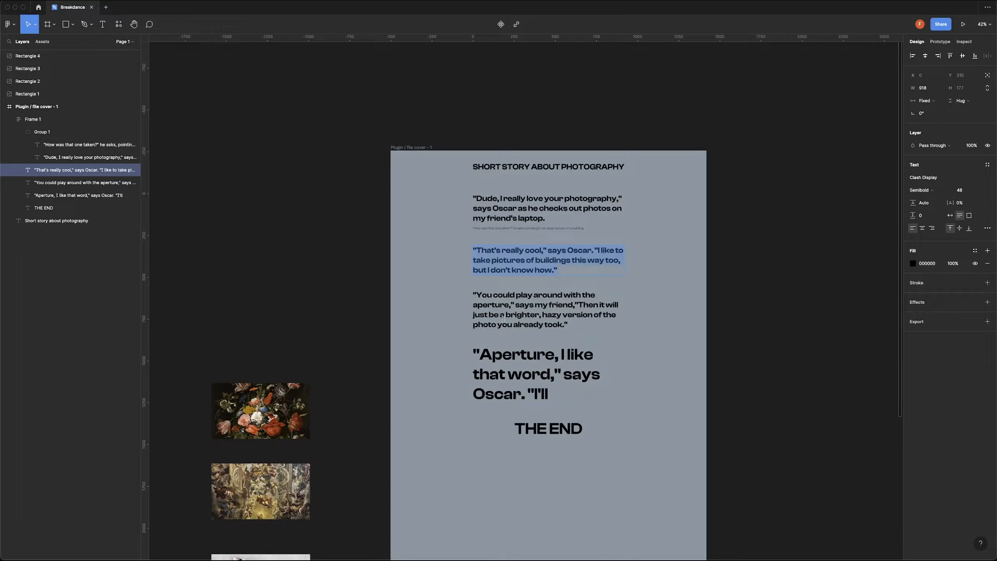
{"action": "double_click", "coordinate": [504, 317]}
{"action": "key", "text": "super+c"}
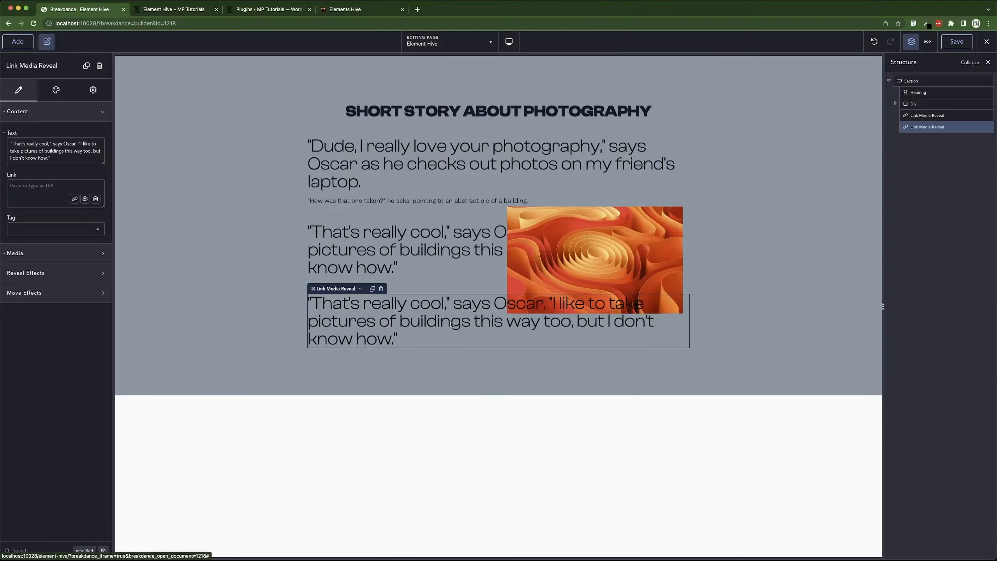
{"action": "triple_click", "coordinate": [46, 159]}
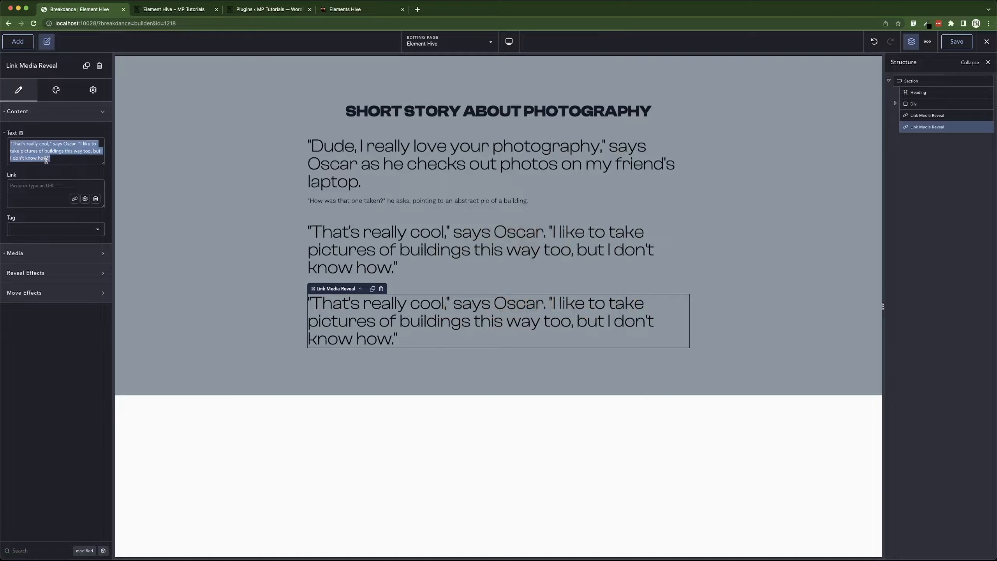
{"action": "key", "text": "super+v"}
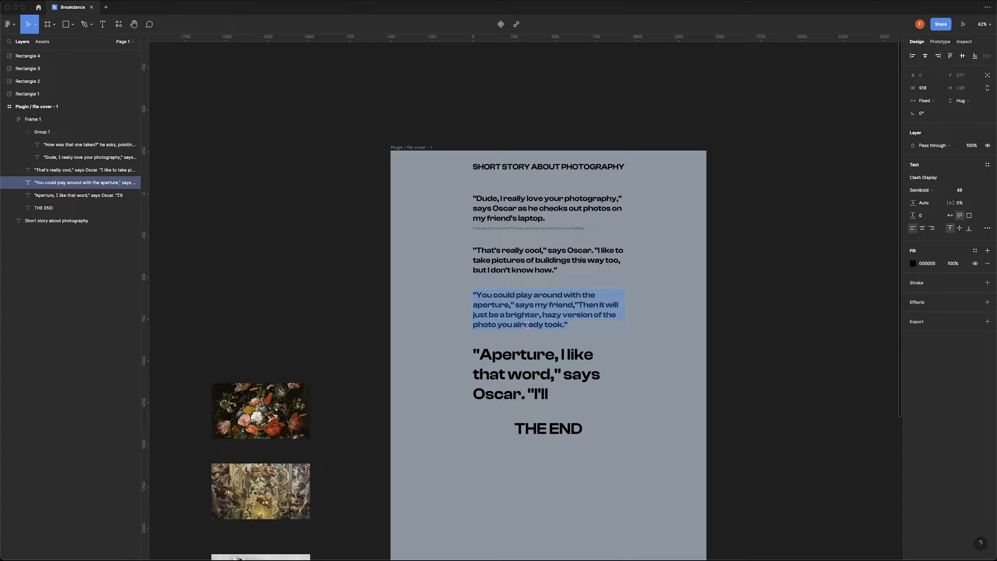
Duplicate it again and paste the 'Aperture, I like that word,' says Oscar text into the new copy.
{"action": "double_click", "coordinate": [524, 357]}
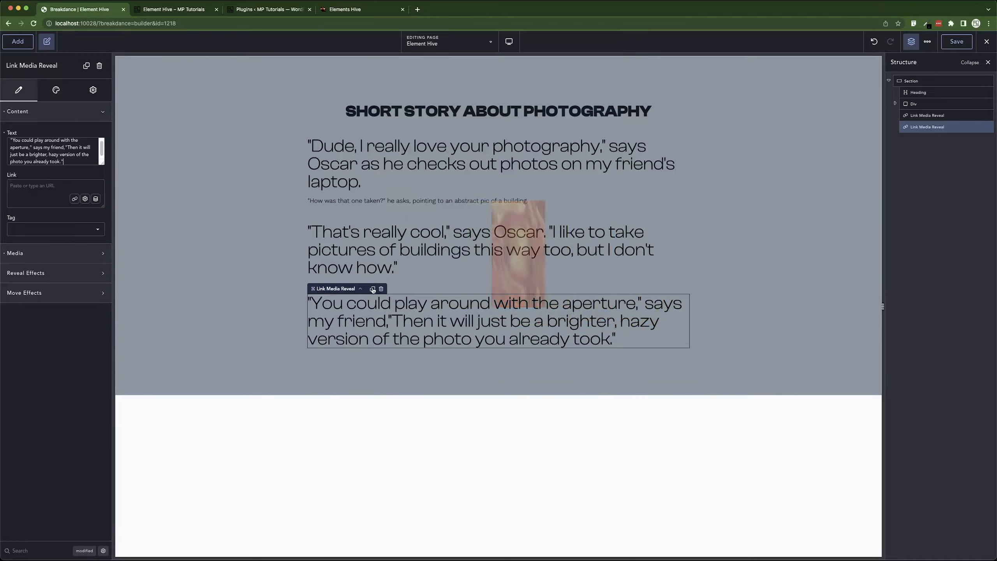
{"action": "triple_click", "coordinate": [64, 145]}
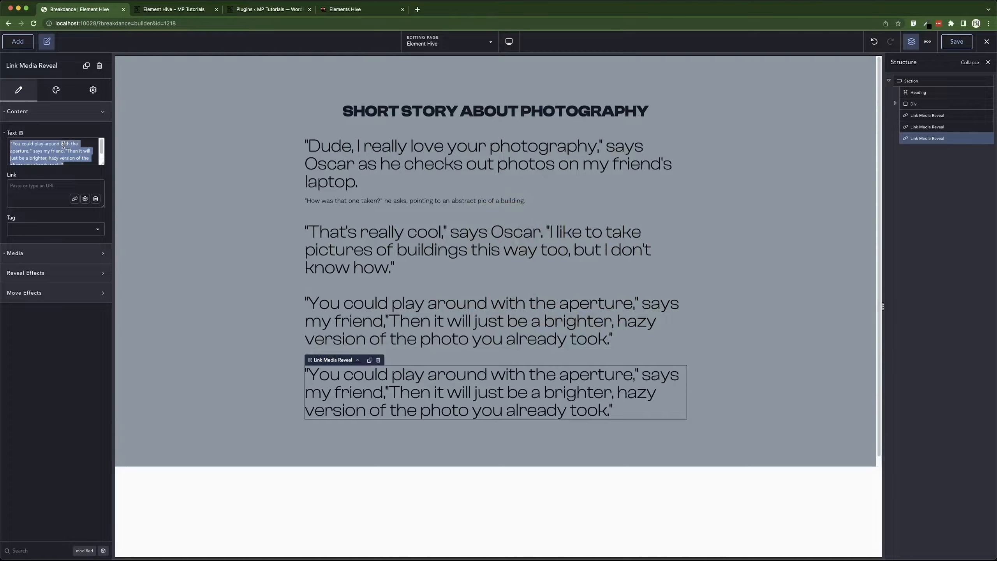
{"action": "type", "text": "\"Aperture, I like that word,\" says Oscar. \"I'll"}
Apply the 96 Txt typography preset to the 'Aperture' paragraph.
{"action": "left_click", "coordinate": [55, 89]}
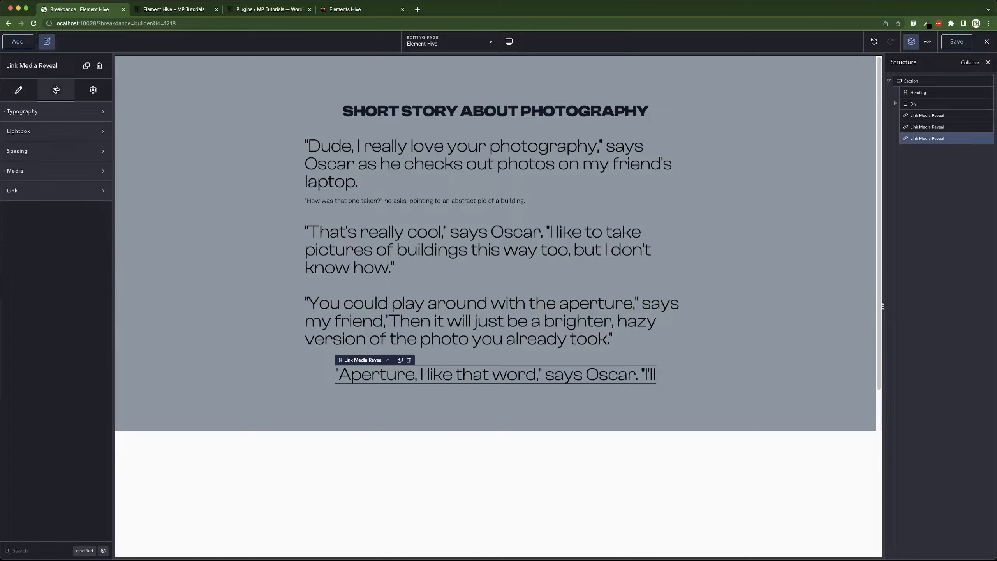
{"action": "left_click", "coordinate": [74, 113]}
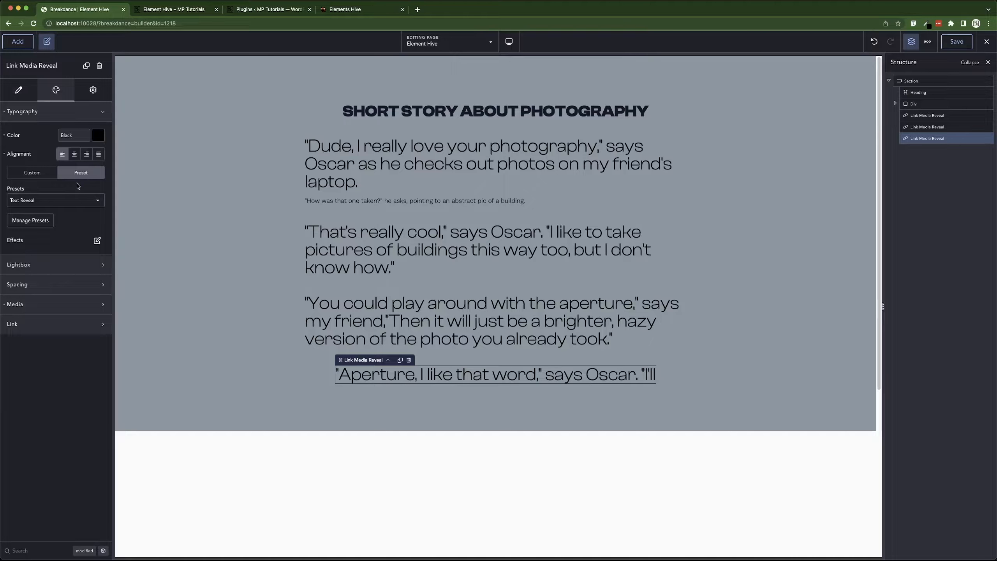
{"action": "left_click", "coordinate": [67, 200]}
{"action": "left_click", "coordinate": [39, 253]}
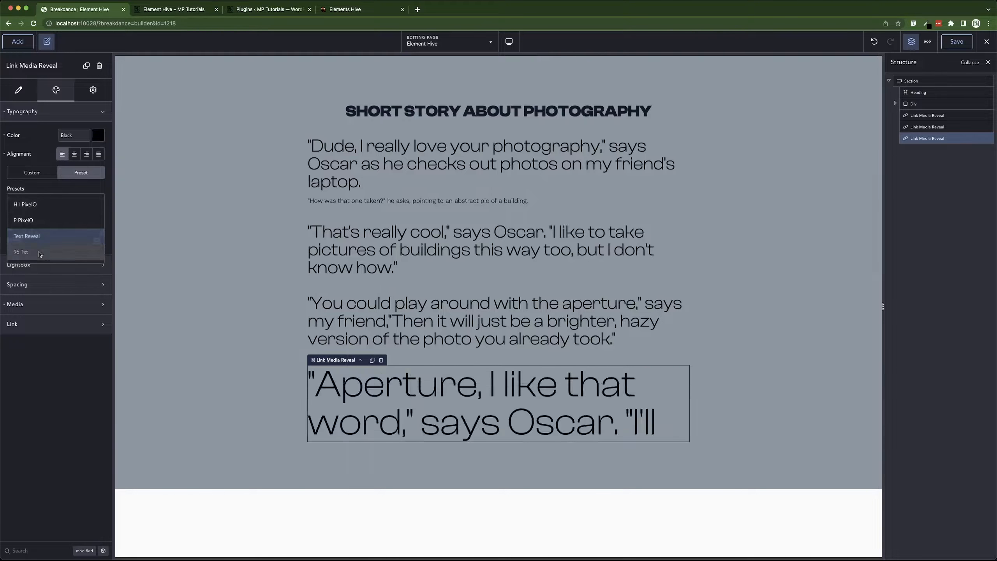
Switch the 'Aperture' paragraph's typography to custom and set its font weight to 400.
{"action": "left_click", "coordinate": [28, 173]}
{"action": "left_click", "coordinate": [81, 230]}
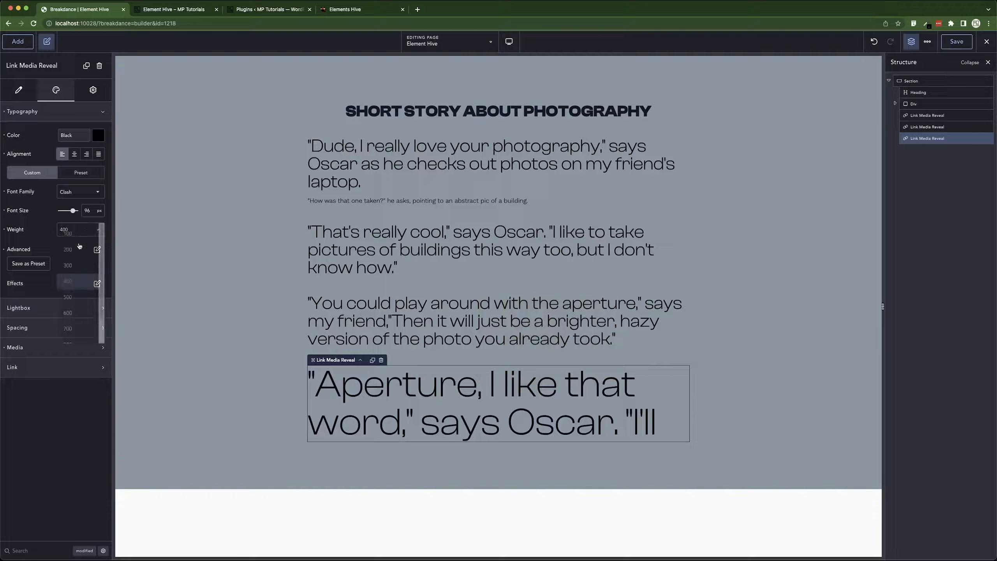
{"action": "left_click", "coordinate": [69, 313]}
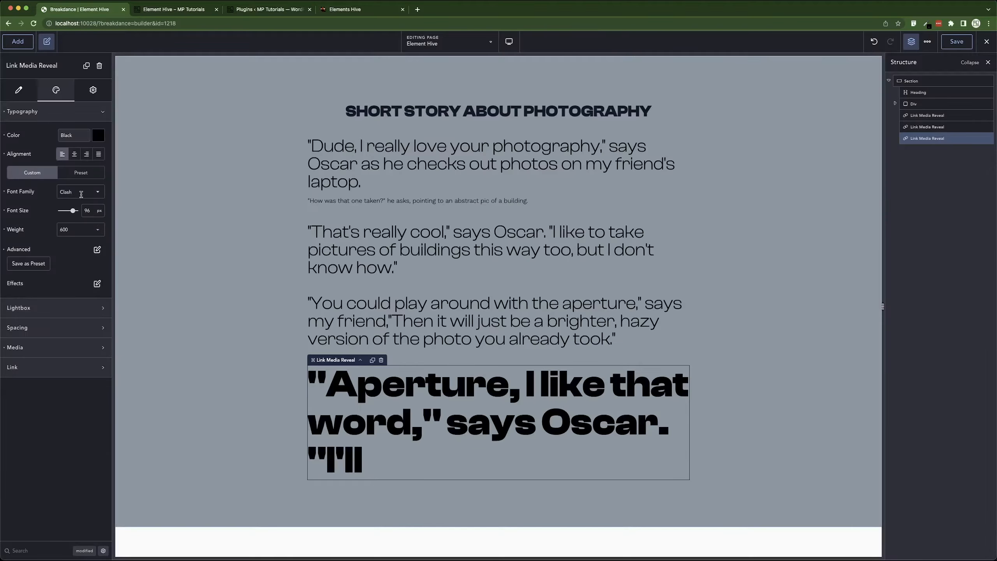
{"action": "left_click", "coordinate": [76, 230]}
{"action": "left_click", "coordinate": [78, 297]}
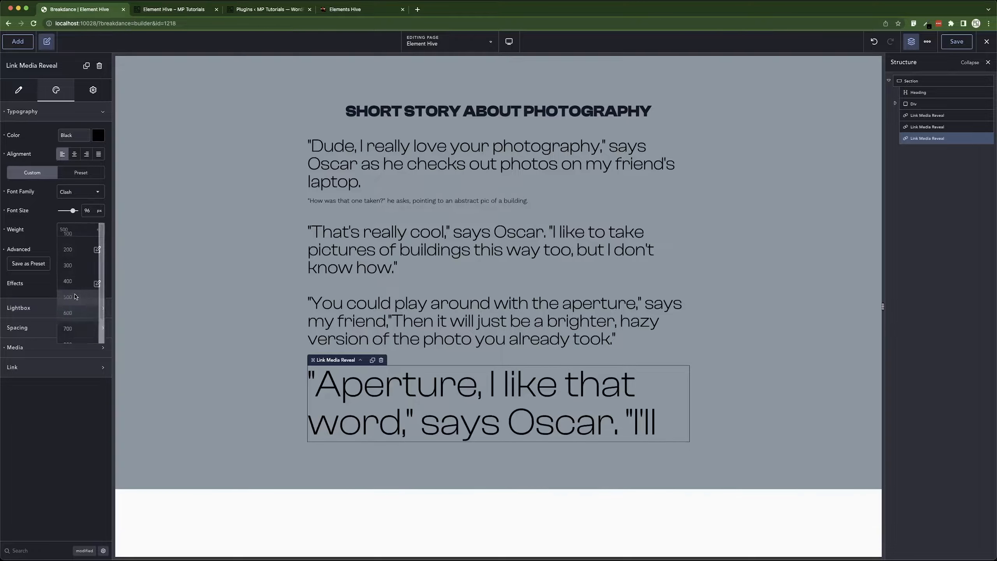
{"action": "left_click", "coordinate": [74, 313]}
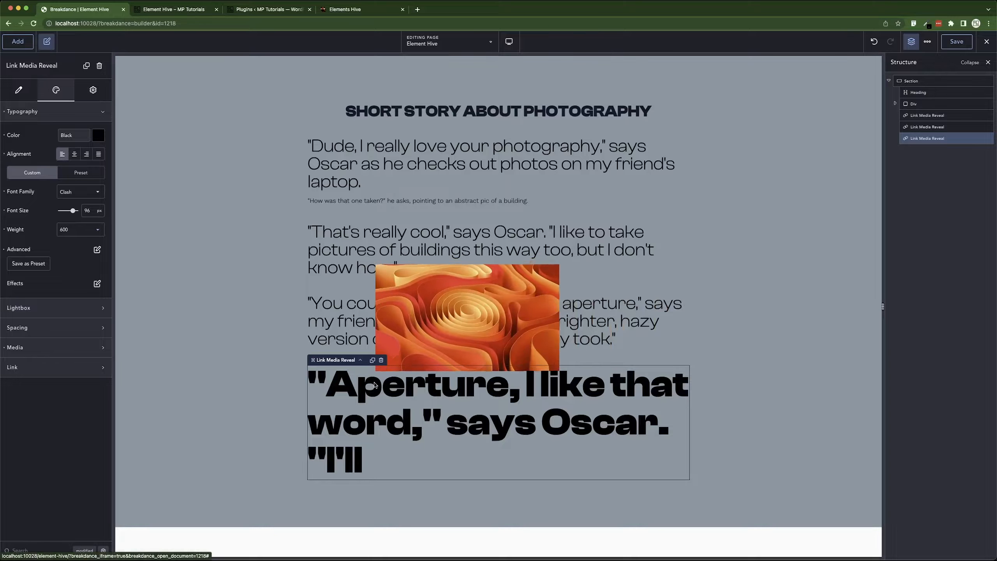
{"action": "left_click", "coordinate": [78, 235]}
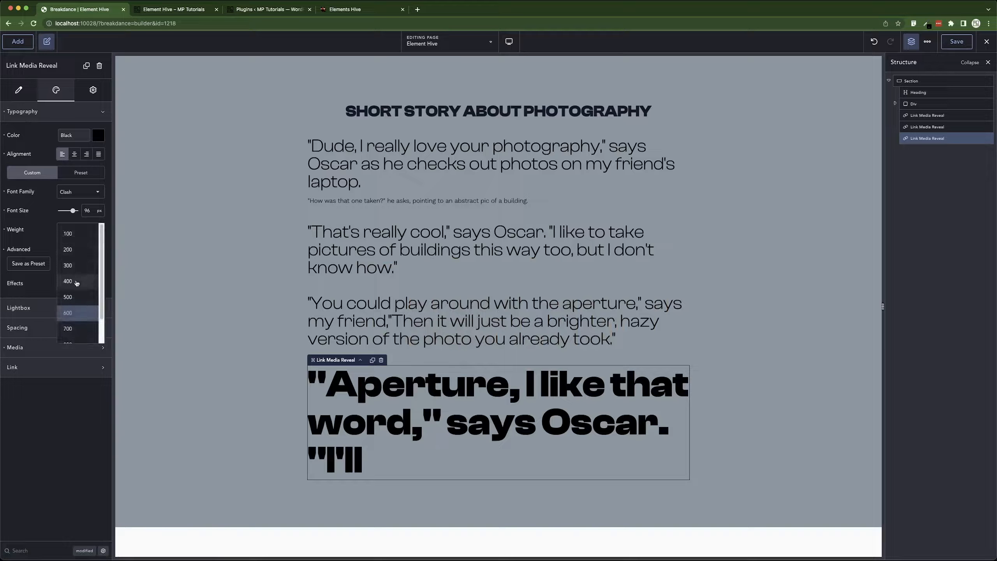
{"action": "left_click", "coordinate": [77, 283]}
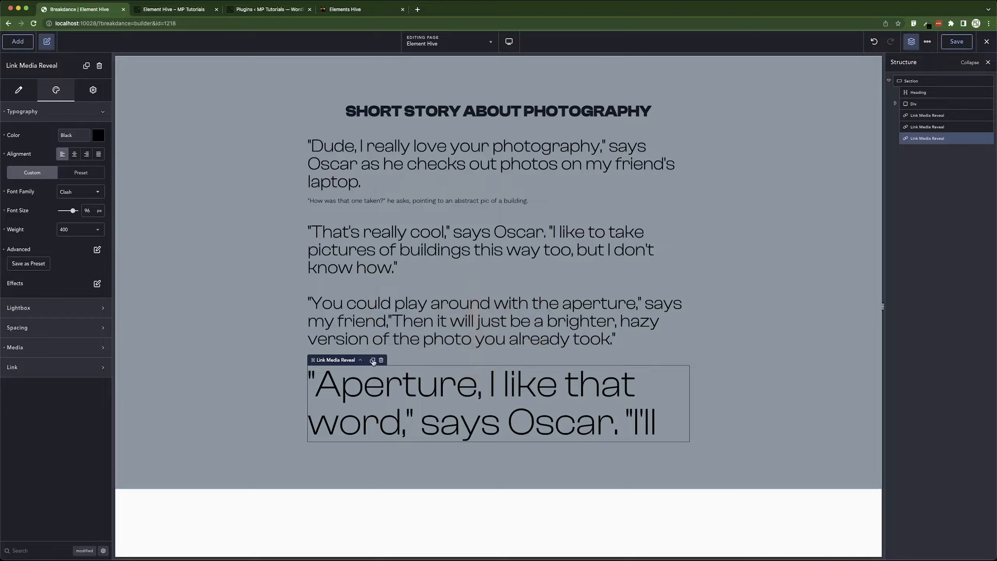
Duplicate the 'Aperture' paragraph and change the copy's text to THE END.
{"action": "left_click", "coordinate": [373, 361]}
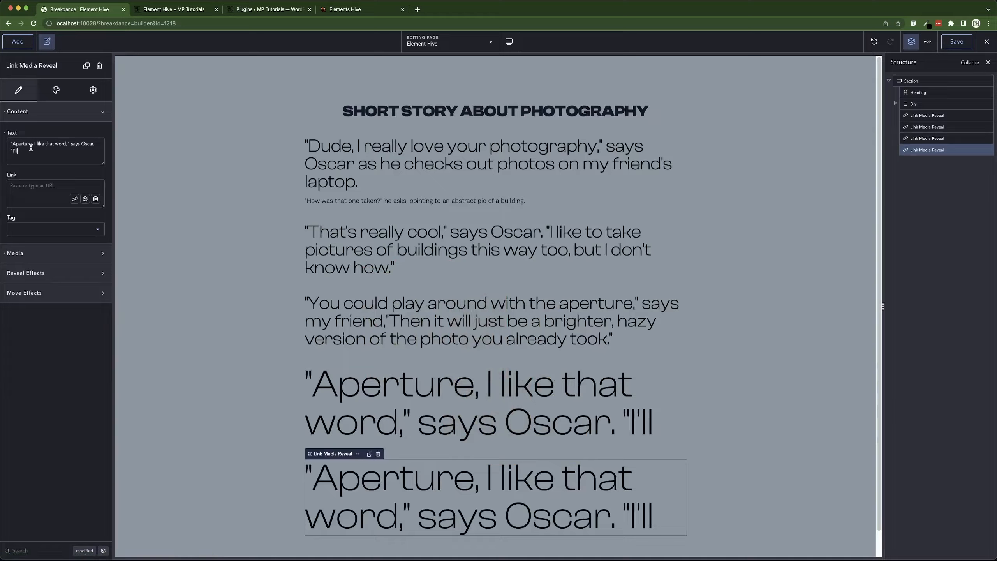
{"action": "type", "text": "THE END"}
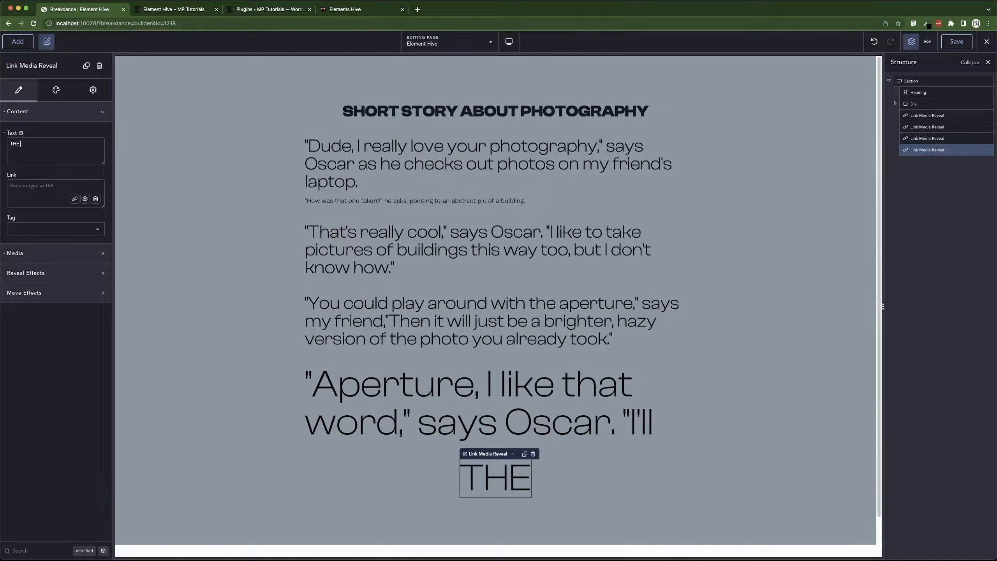
Set the THE END element's font weight to 700.
{"action": "left_click", "coordinate": [55, 91]}
{"action": "left_click", "coordinate": [64, 114]}
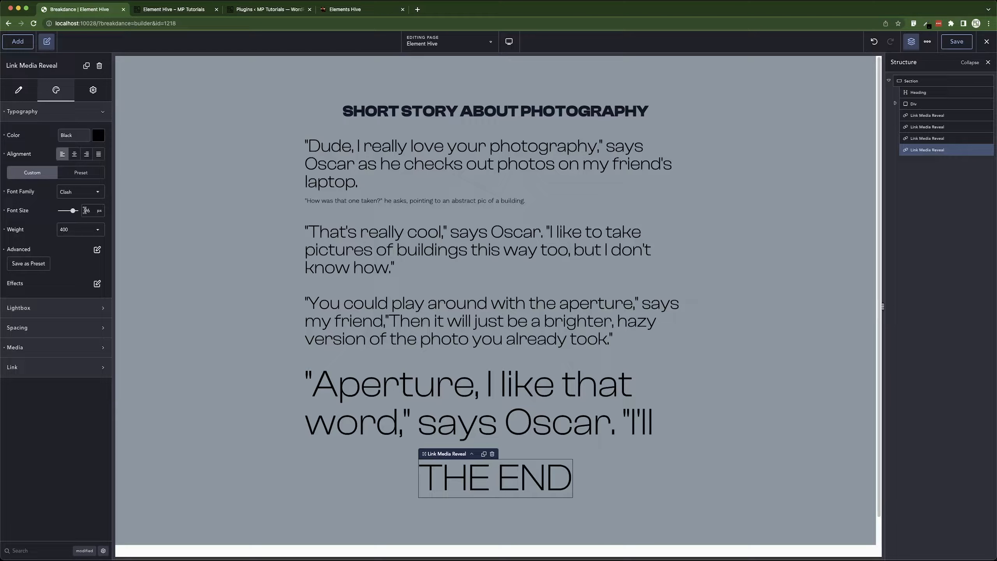
{"action": "left_click", "coordinate": [79, 227]}
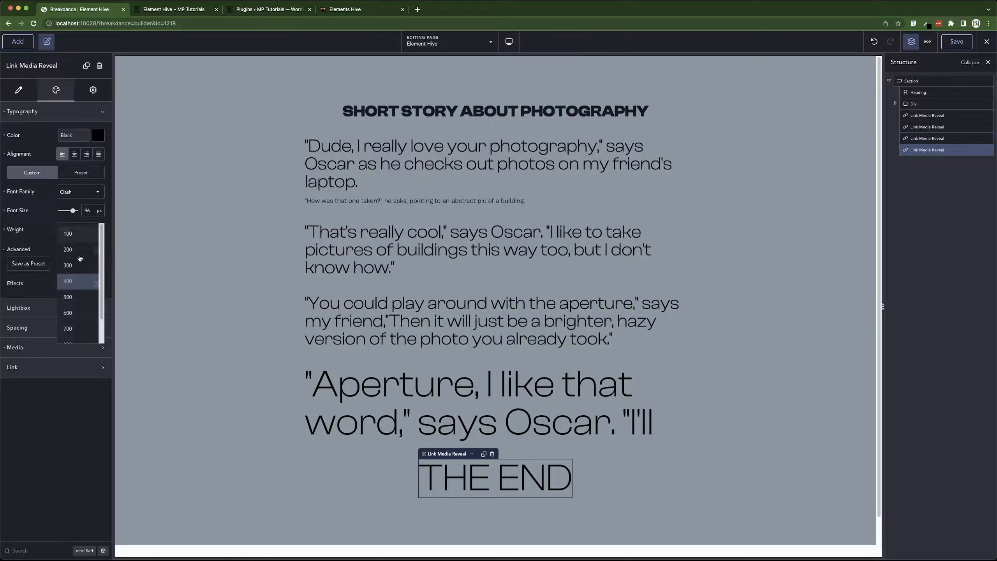
{"action": "left_click", "coordinate": [74, 328]}
{"action": "left_click", "coordinate": [218, 356]}
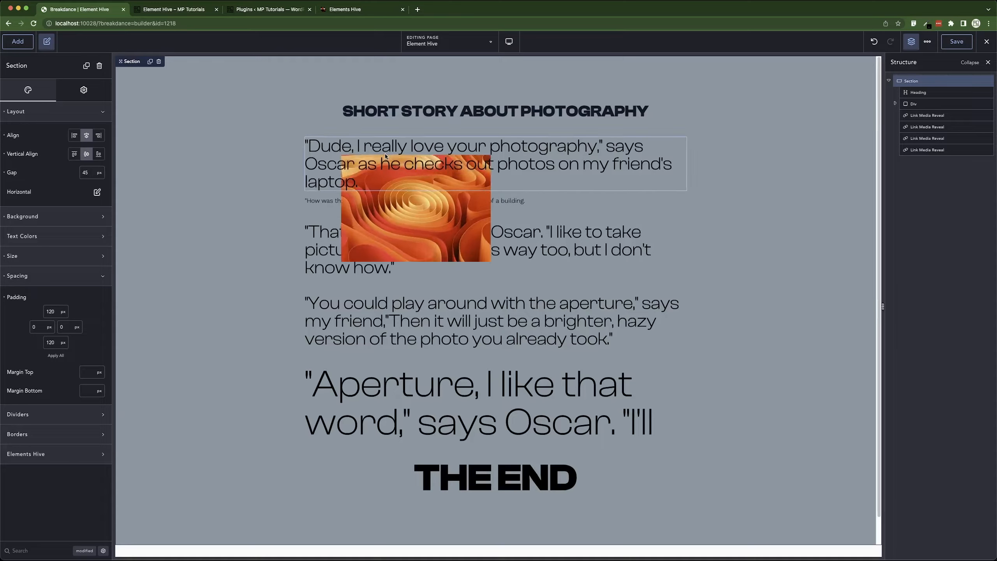
Replace the first Link Media Reveal's media with the Rectangle-1 flower image from the media library.
{"action": "left_click", "coordinate": [491, 173]}
{"action": "left_click", "coordinate": [713, 185]}
{"action": "left_click", "coordinate": [423, 166]}
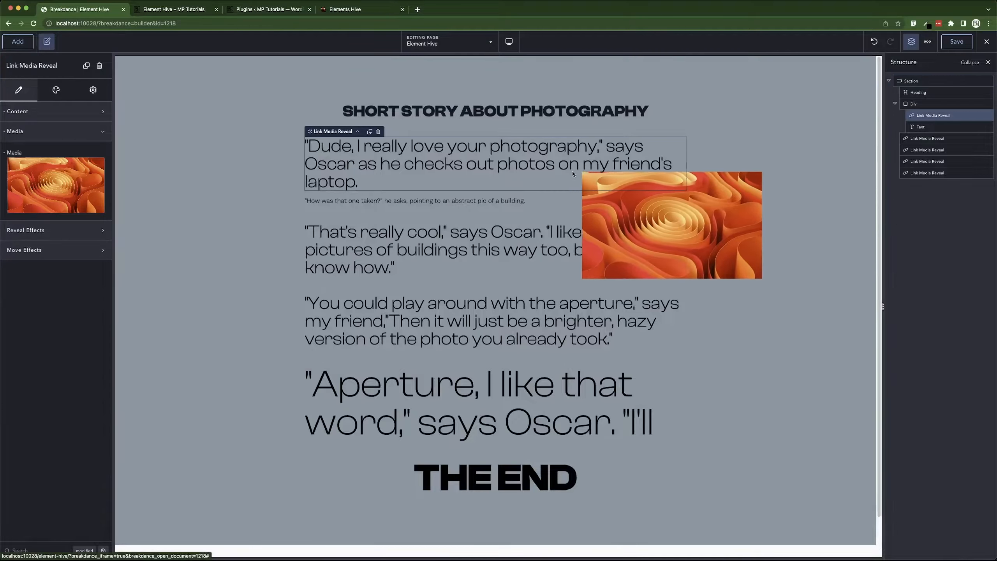
{"action": "left_click", "coordinate": [60, 185]}
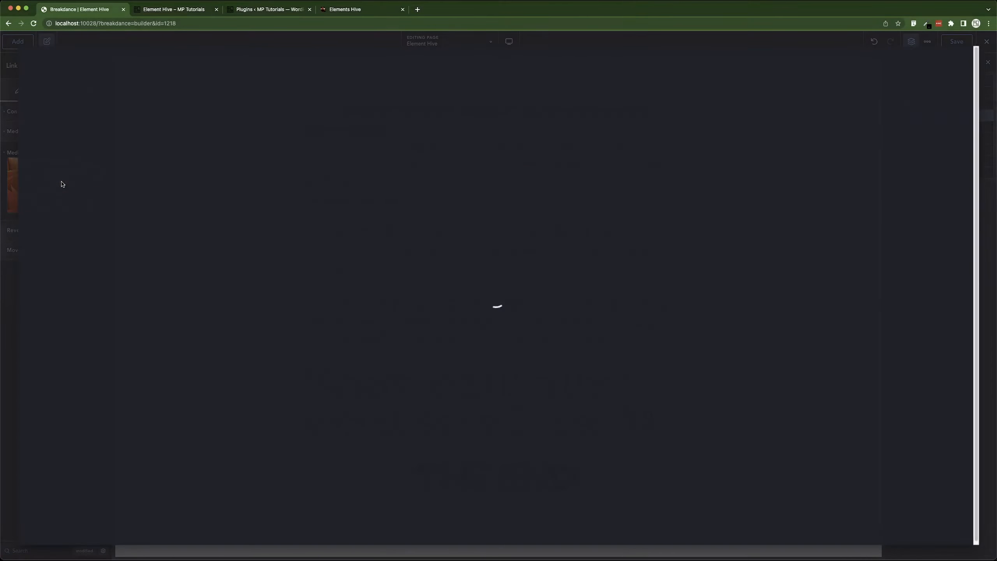
{"action": "left_click", "coordinate": [116, 131]}
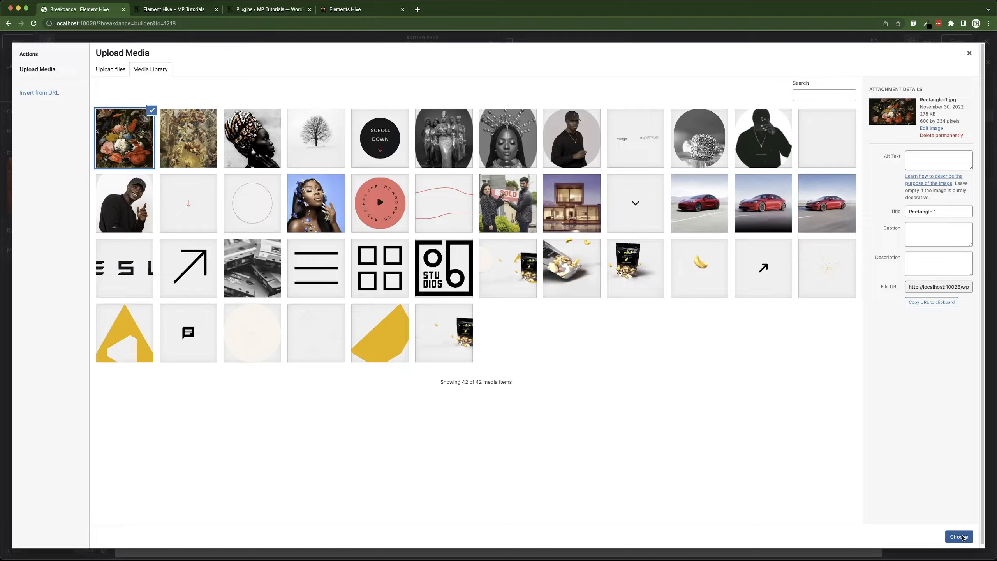
{"action": "left_click", "coordinate": [960, 537]}
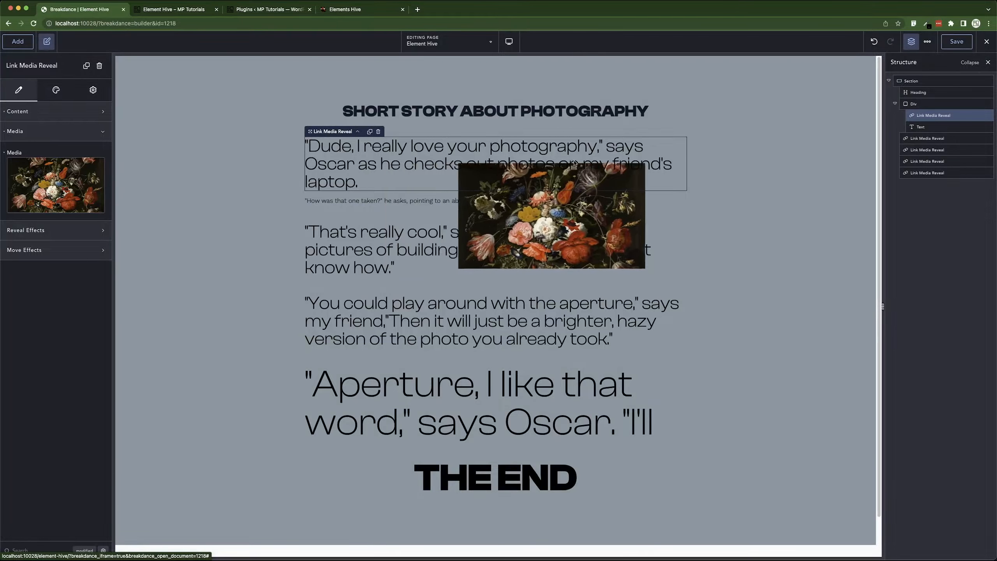
Replace the 'That's really cool' paragraph's reveal media with the Rectangle 2 image from the media library.
{"action": "left_click", "coordinate": [356, 256]}
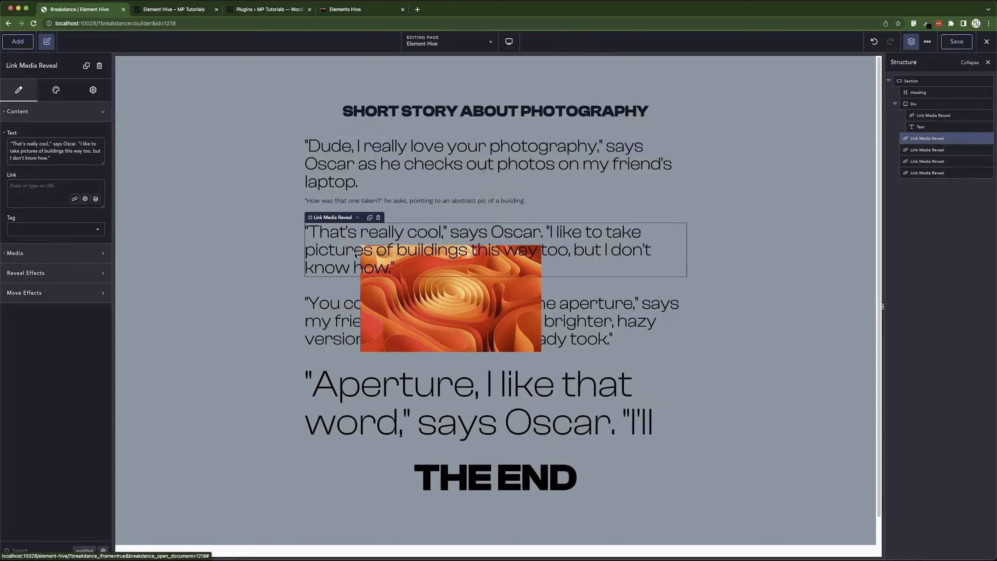
{"action": "left_click", "coordinate": [49, 110]}
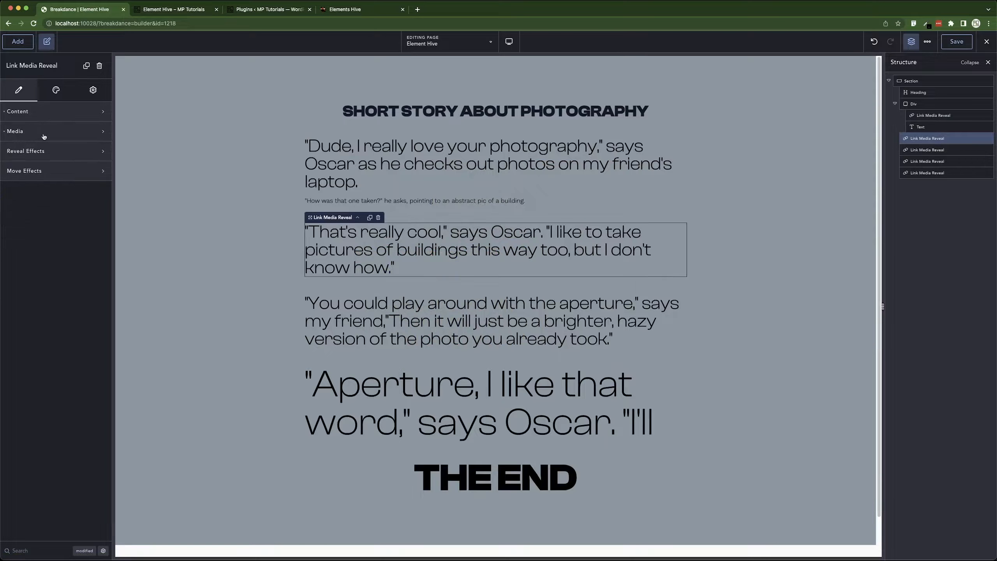
{"action": "left_click", "coordinate": [44, 132]}
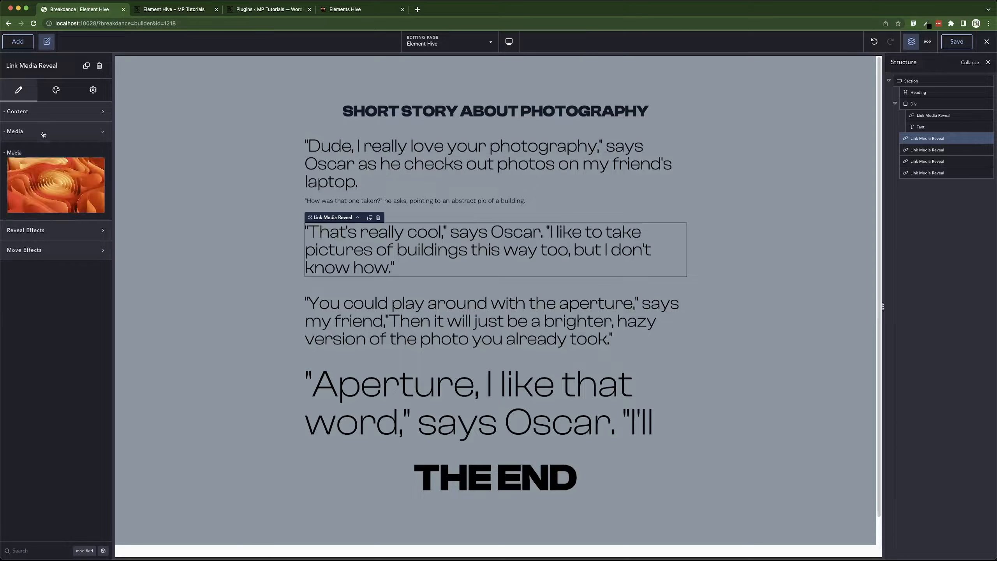
{"action": "left_click", "coordinate": [55, 184]}
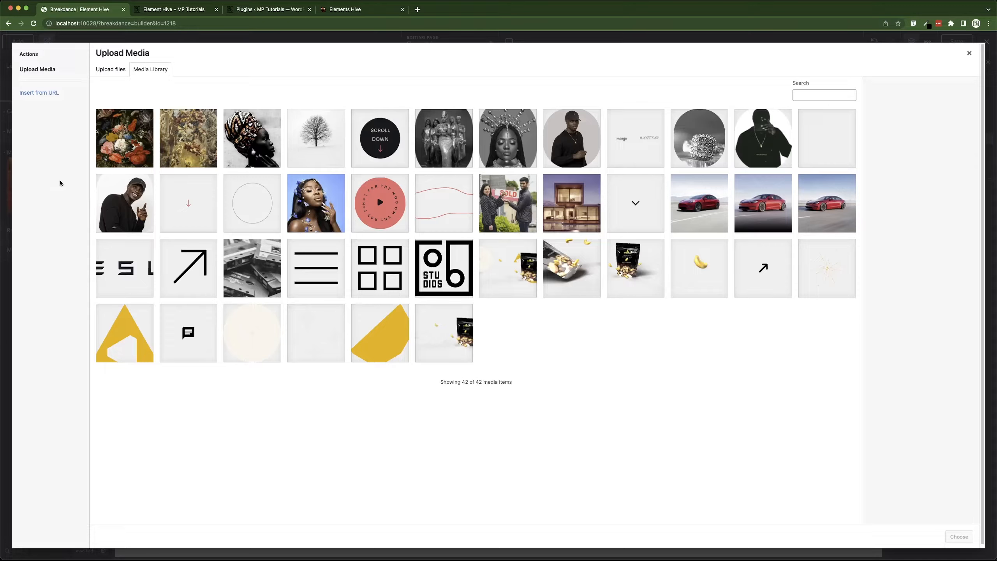
{"action": "left_click", "coordinate": [216, 151]}
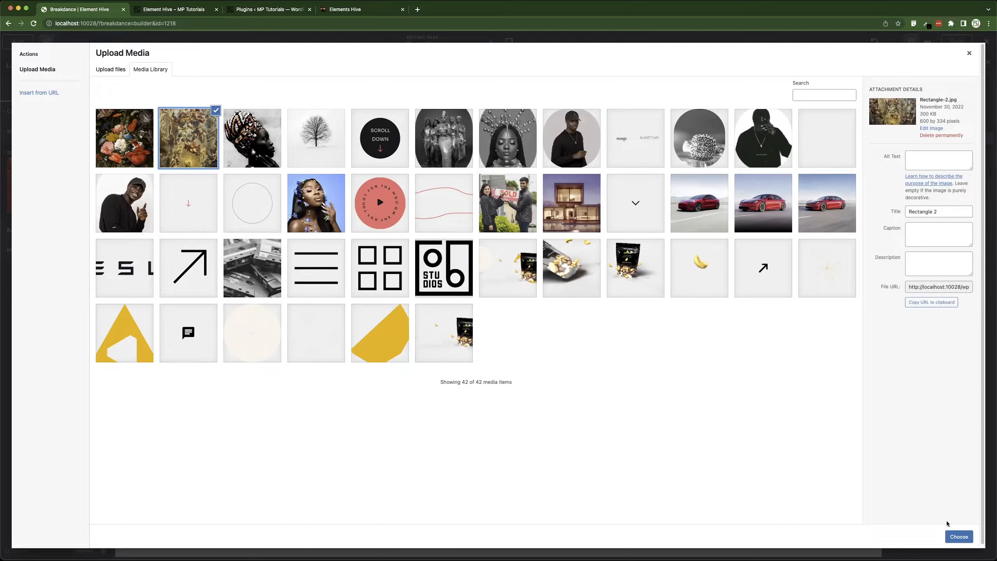
{"action": "left_click", "coordinate": [958, 537]}
Replace the 'You could play around' paragraph's reveal media with the Rectangle 3 portrait image.
{"action": "left_click", "coordinate": [23, 111]}
{"action": "left_click", "coordinate": [16, 129]}
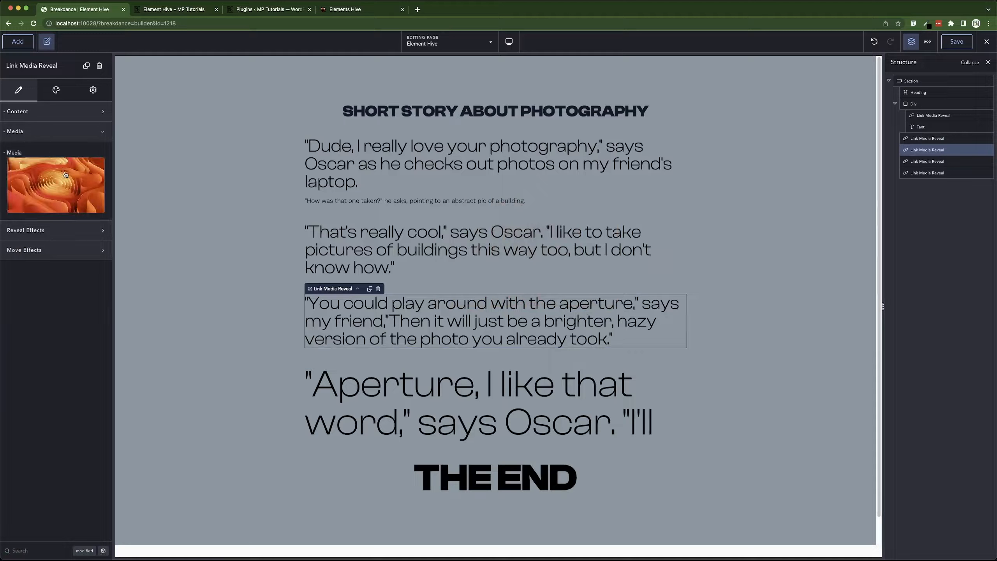
{"action": "left_click", "coordinate": [55, 184]}
{"action": "left_click", "coordinate": [245, 155]}
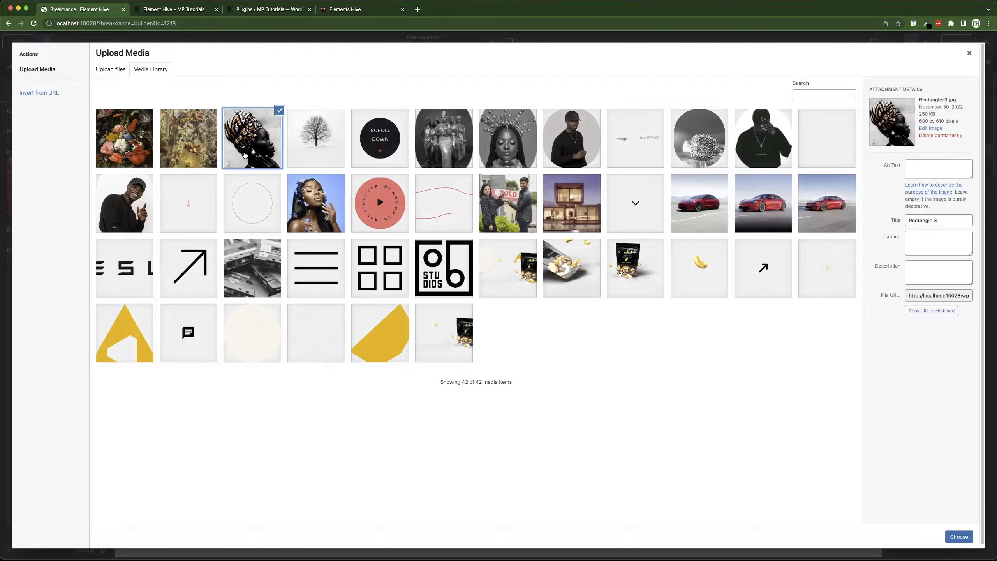
{"action": "left_click", "coordinate": [954, 534]}
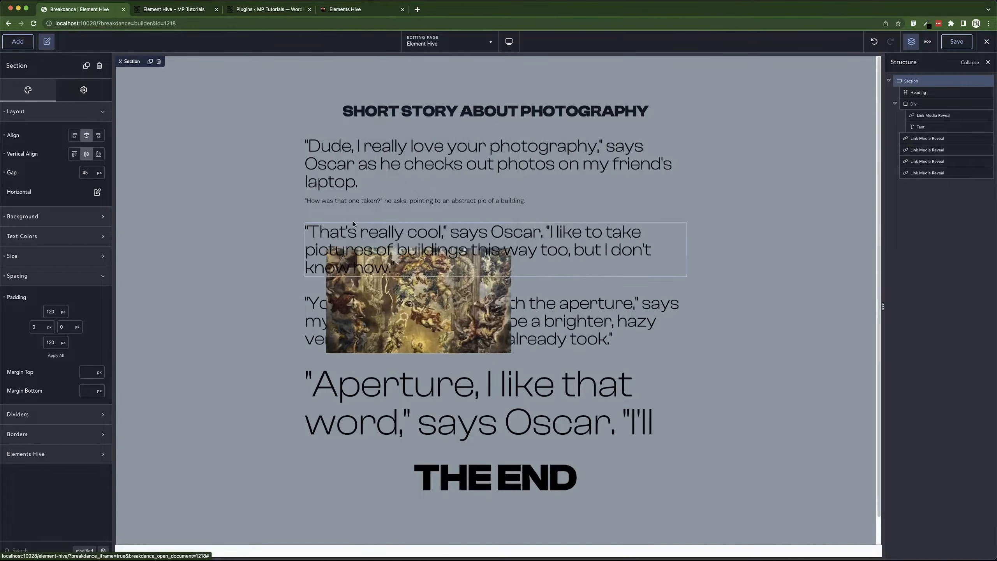
Replace the 'Aperture' paragraph's reveal media with the Rectangle 4 tree image from the media library.
{"action": "left_click", "coordinate": [377, 382]}
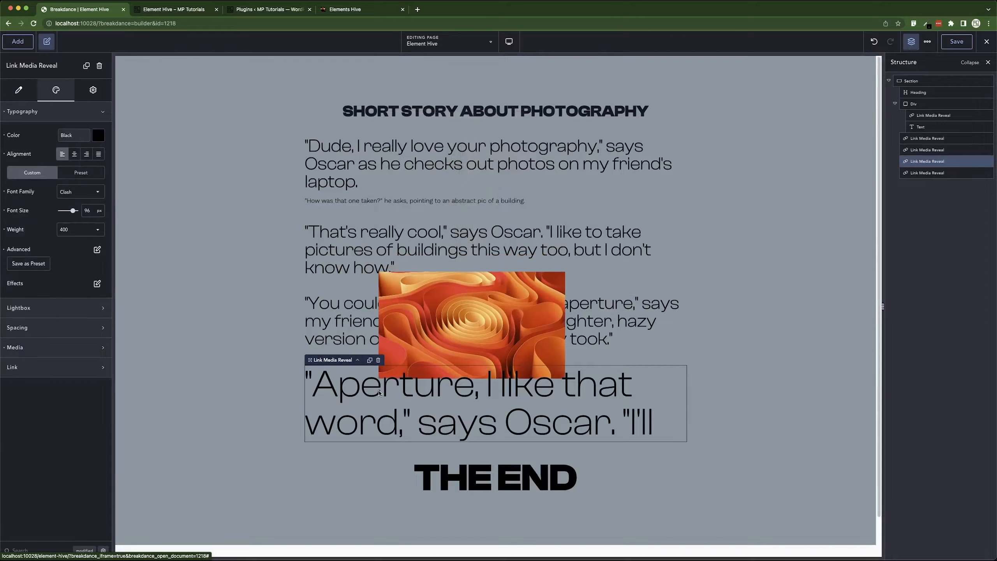
{"action": "left_click", "coordinate": [44, 113]}
{"action": "left_click", "coordinate": [36, 172]}
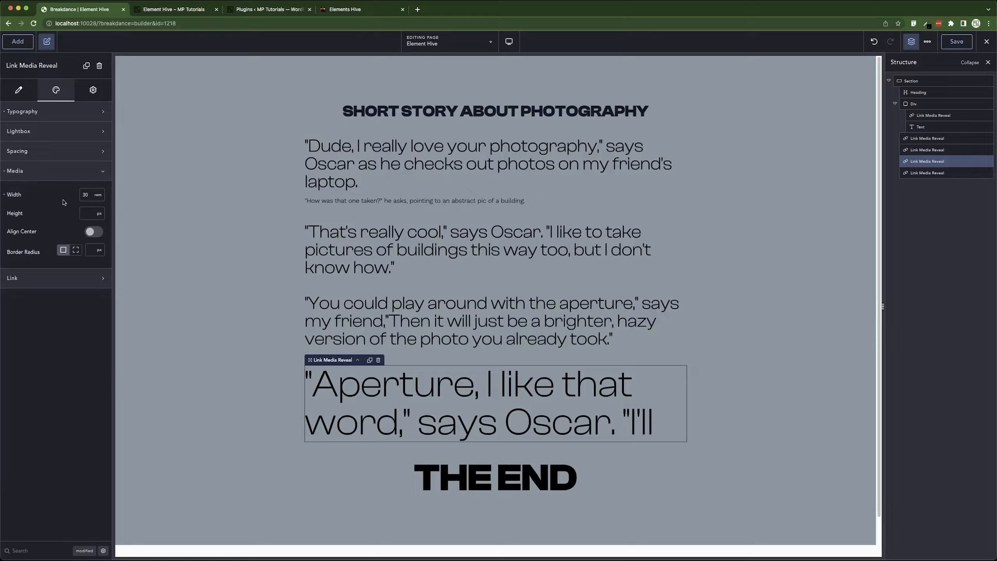
{"action": "left_click", "coordinate": [50, 172]}
{"action": "left_click", "coordinate": [19, 91]}
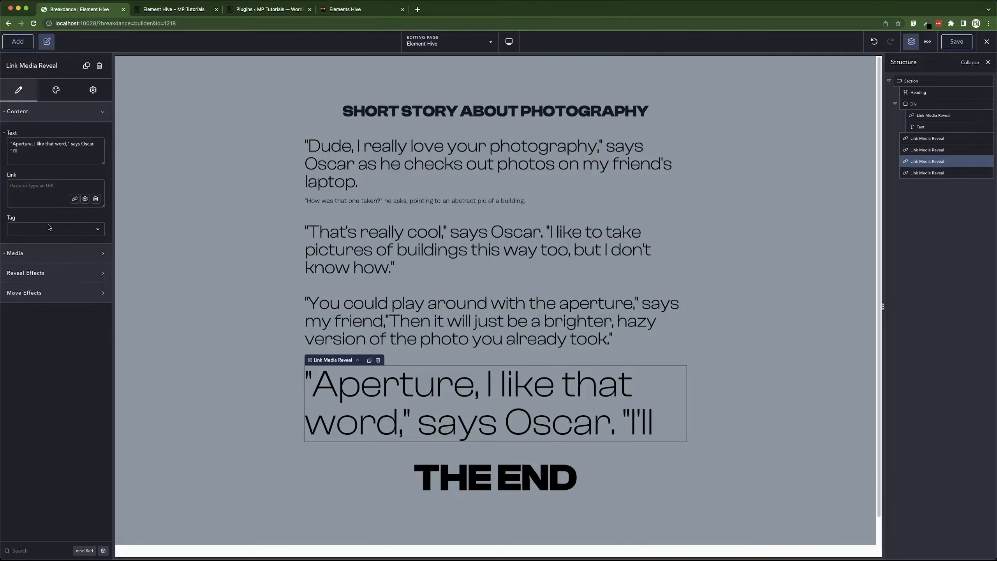
{"action": "left_click", "coordinate": [38, 253]}
{"action": "left_click", "coordinate": [38, 298]}
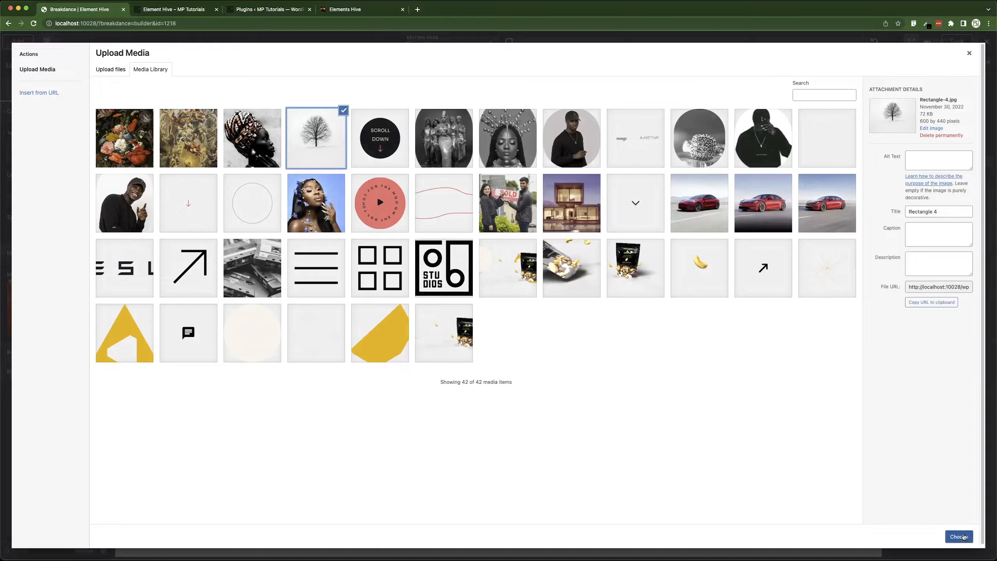
{"action": "left_click", "coordinate": [959, 536]}
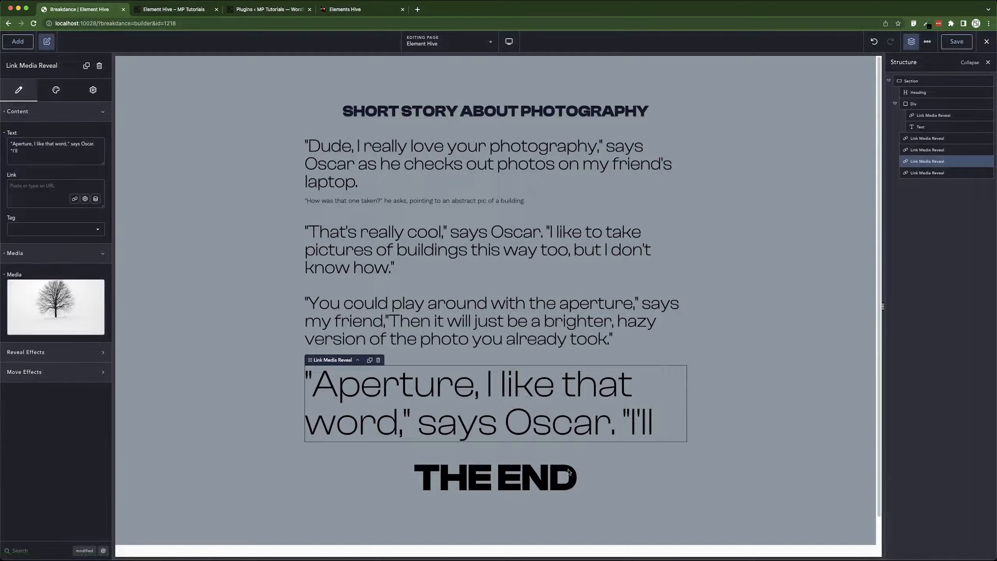
Set the THE END element's reveal media to the video-demo image from the media library.
{"action": "left_click", "coordinate": [520, 480]}
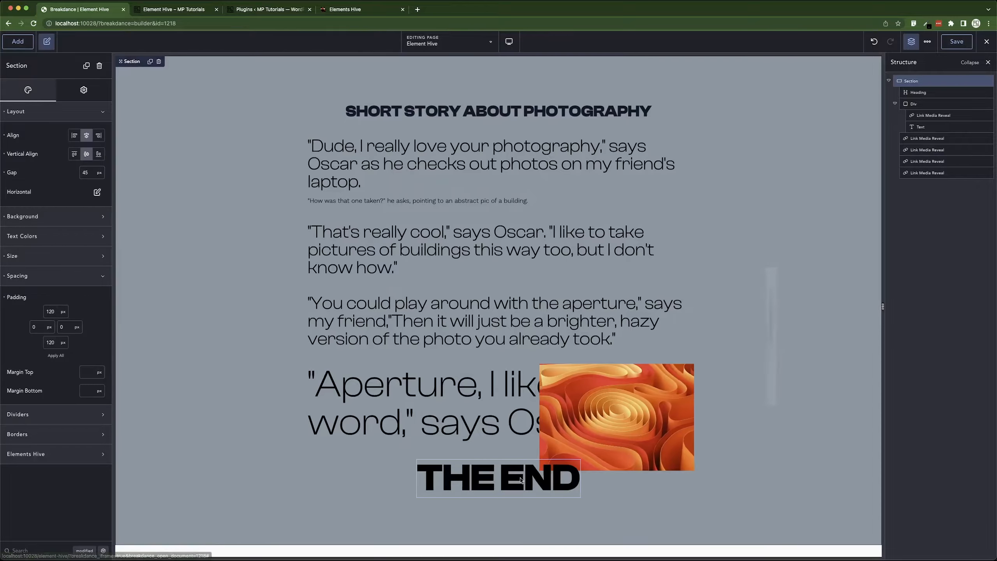
{"action": "left_click", "coordinate": [520, 480]}
{"action": "left_click", "coordinate": [19, 113]}
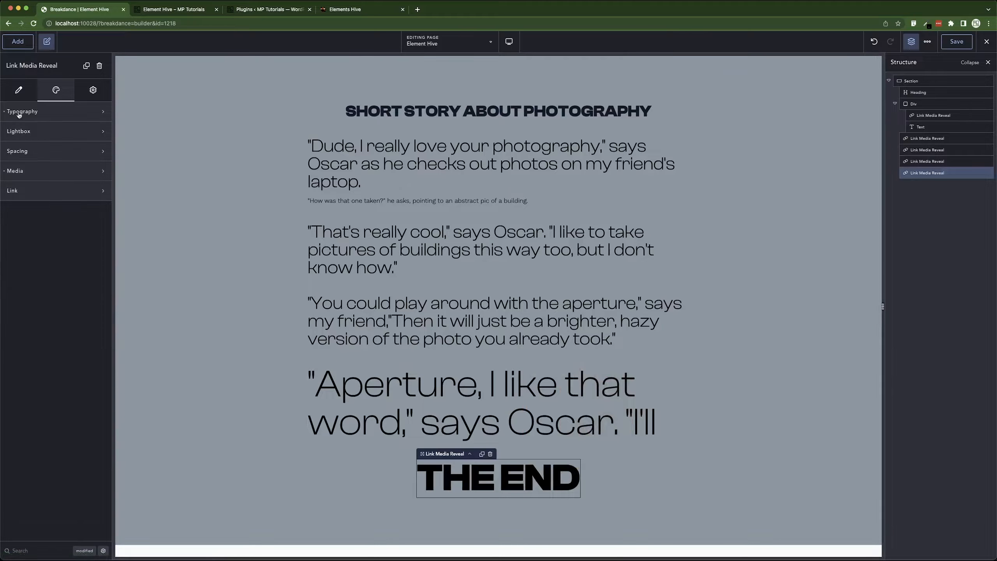
{"action": "left_click", "coordinate": [30, 172]}
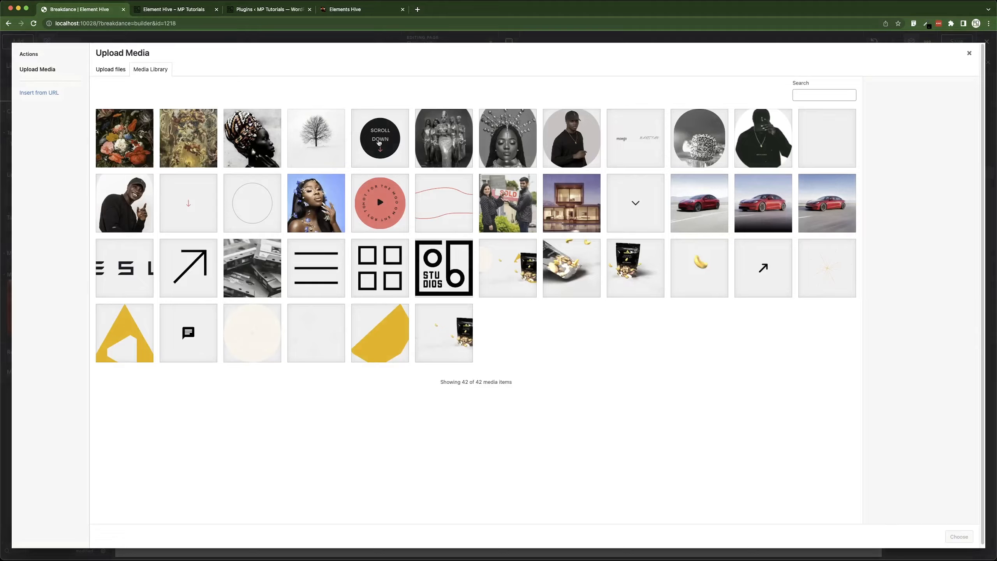
{"action": "left_click", "coordinate": [377, 195]}
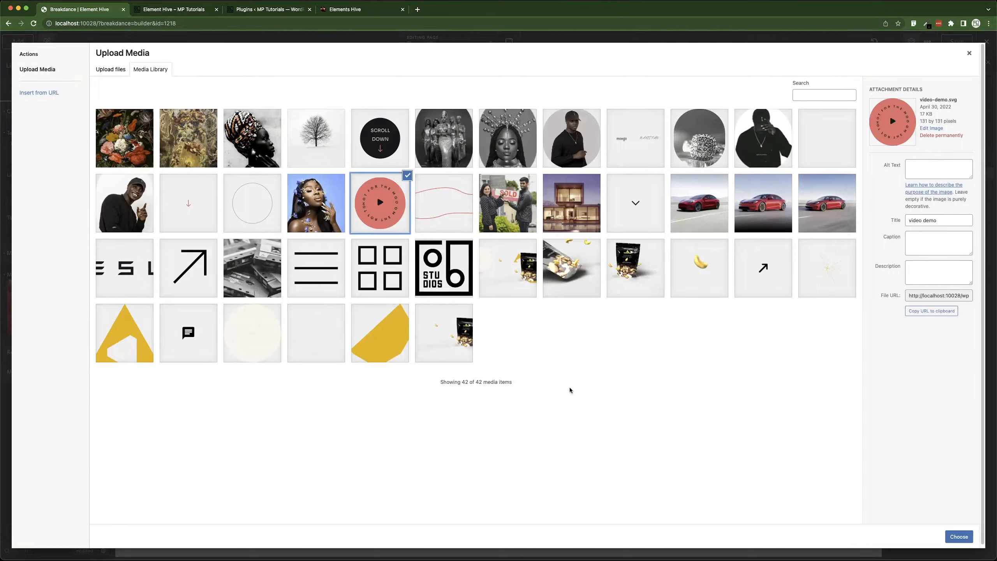
{"action": "left_click", "coordinate": [959, 537]}
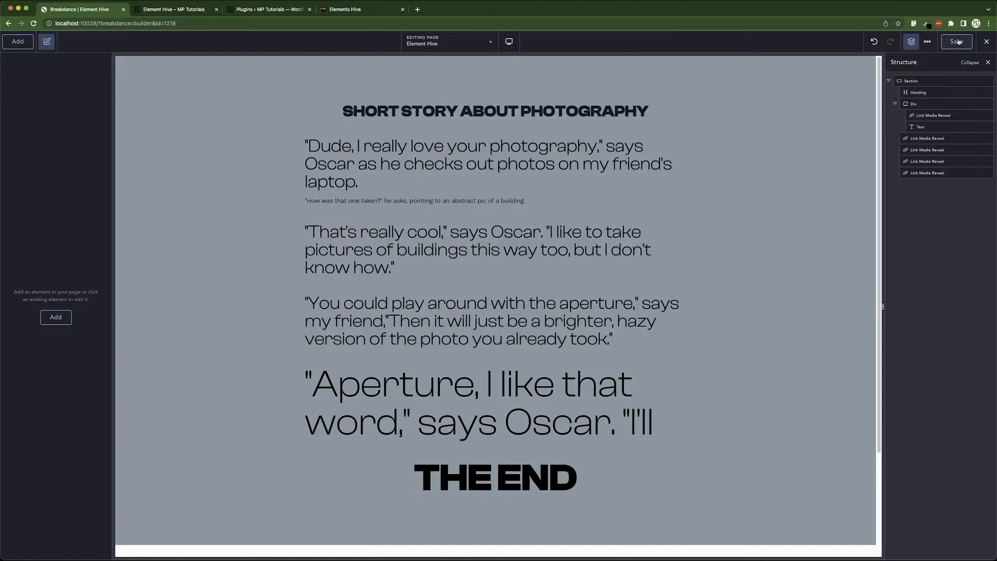
Open the page's frontend in a new tab to preview the hover reveals, and return to the builder.
{"action": "left_click", "coordinate": [963, 61]}
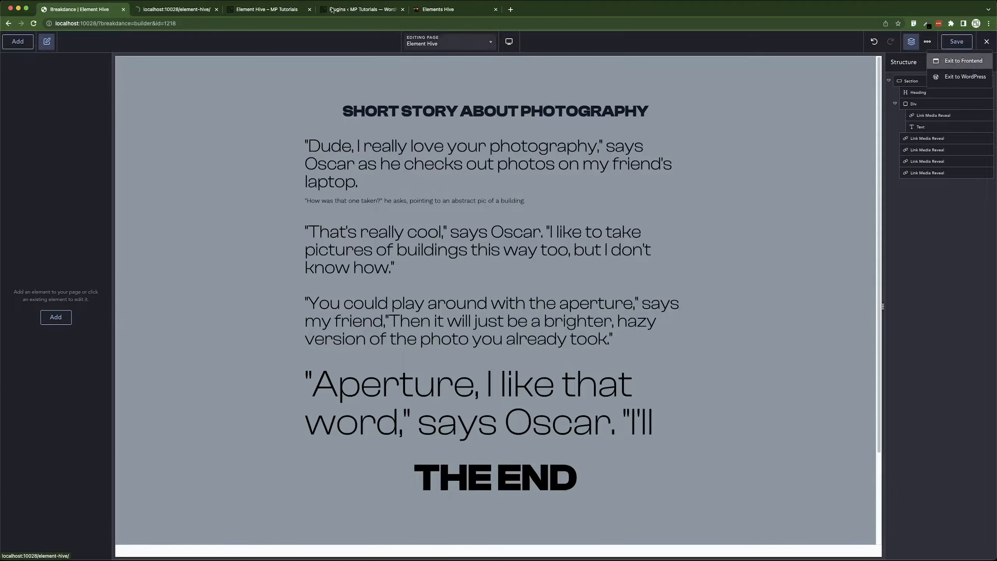
{"action": "left_click", "coordinate": [178, 9]}
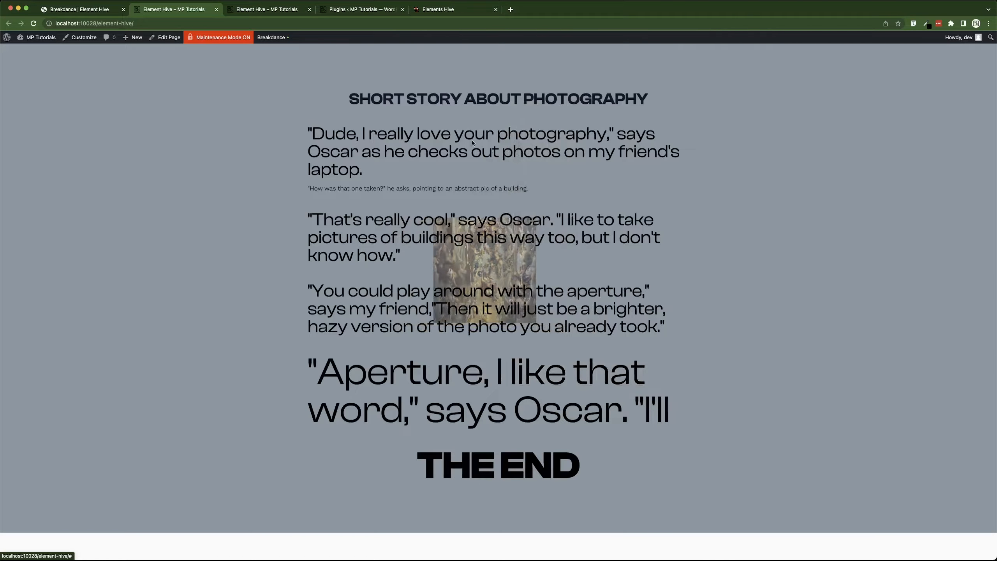
{"action": "left_click", "coordinate": [99, 10]}
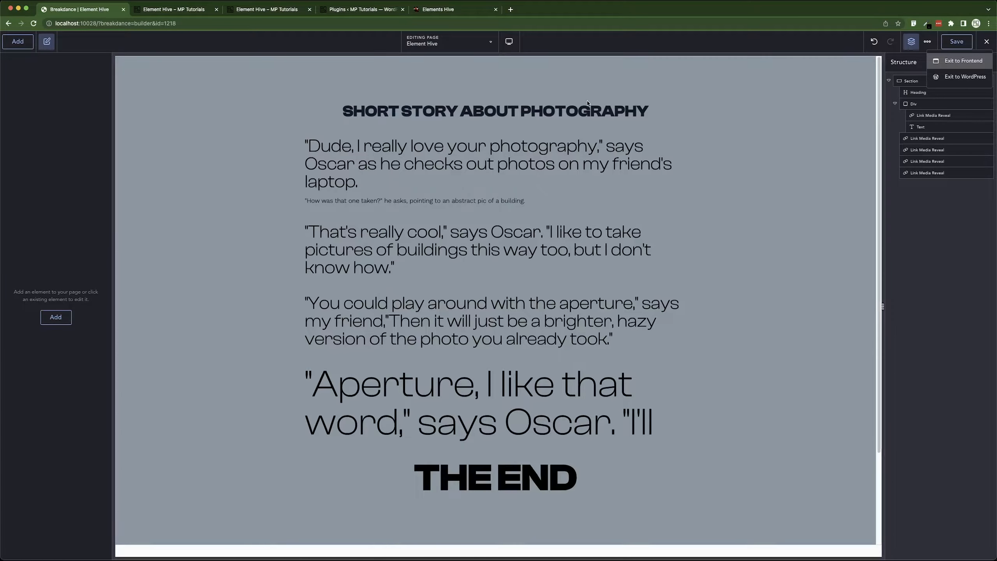
Set the first 'Dude, I really love your photography' paragraph's reveal effect style to Style 1.
{"action": "left_click", "coordinate": [928, 193]}
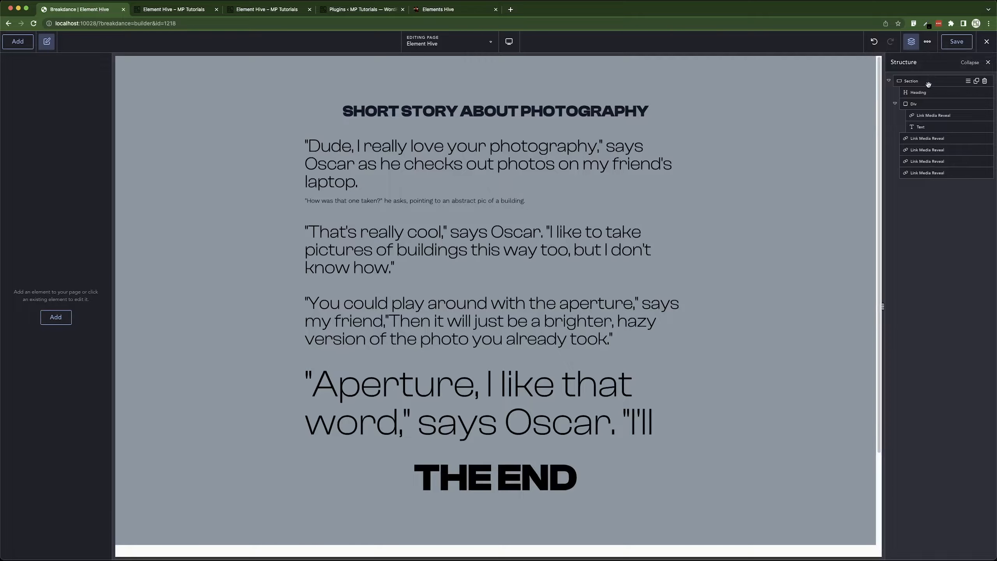
{"action": "left_click", "coordinate": [921, 137]}
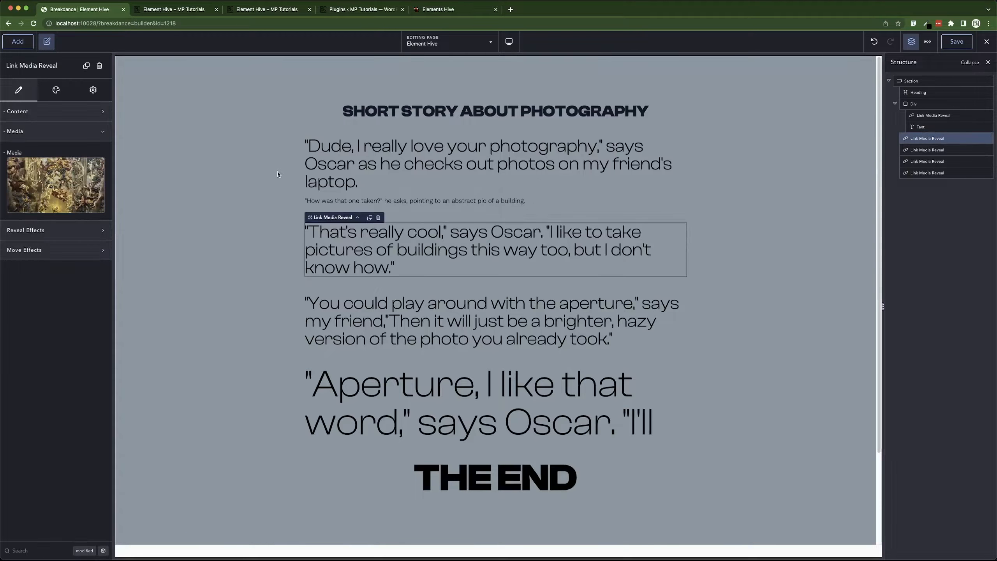
{"action": "left_click", "coordinate": [471, 170]}
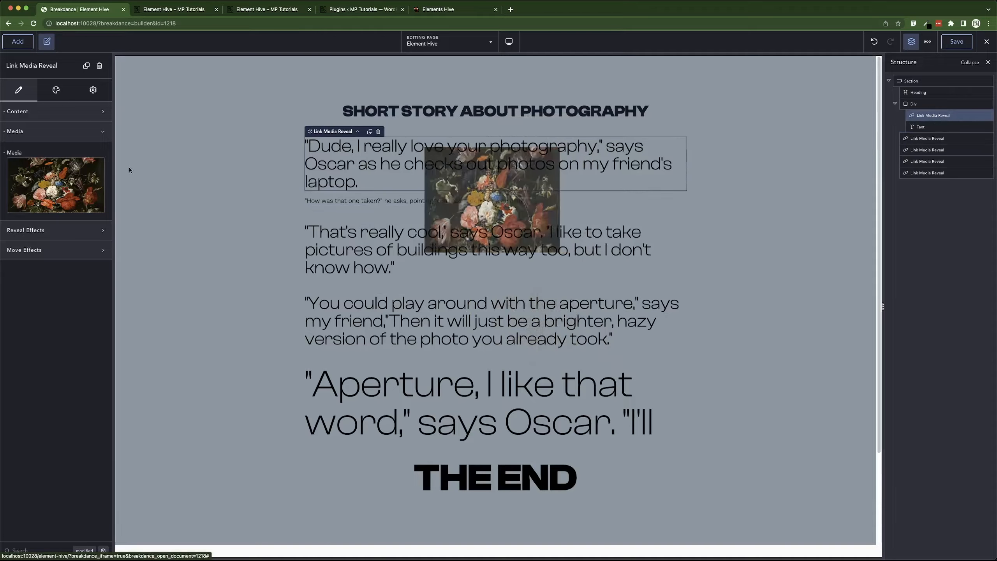
{"action": "left_click", "coordinate": [55, 234]}
{"action": "left_click", "coordinate": [22, 262]}
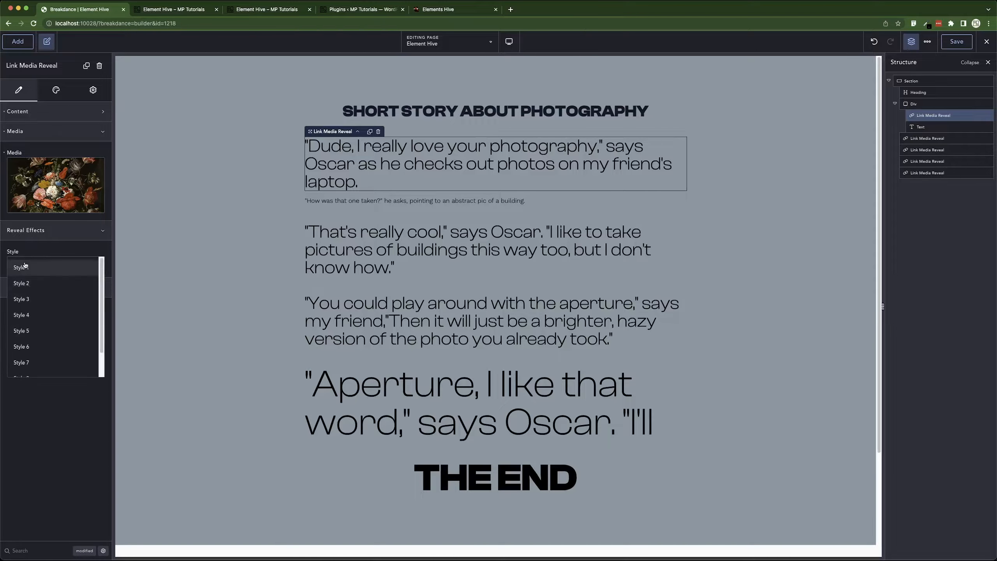
{"action": "left_click", "coordinate": [34, 269]}
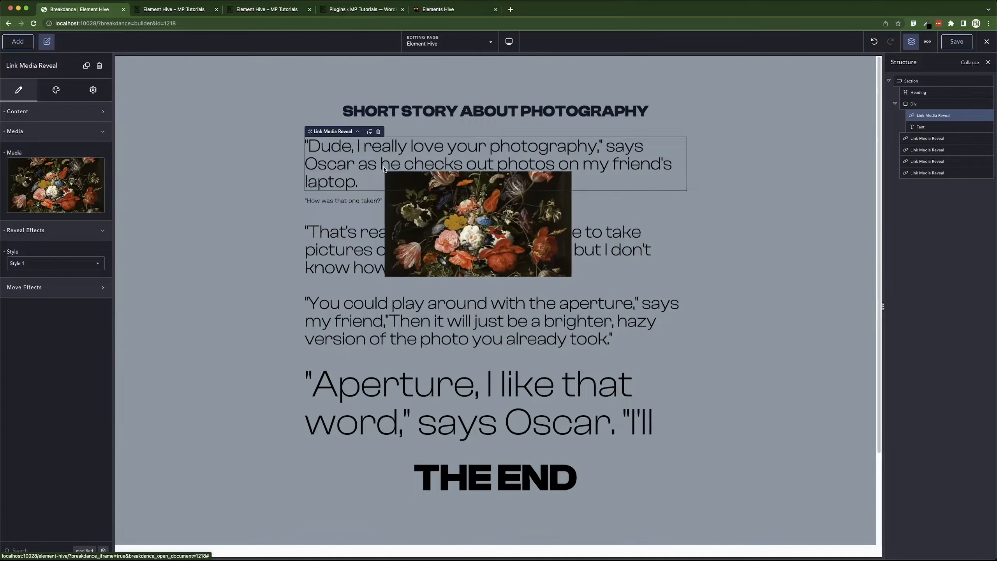
Set the 'That's really cool' paragraph's reveal effect style to Style 3.
{"action": "left_click", "coordinate": [361, 251]}
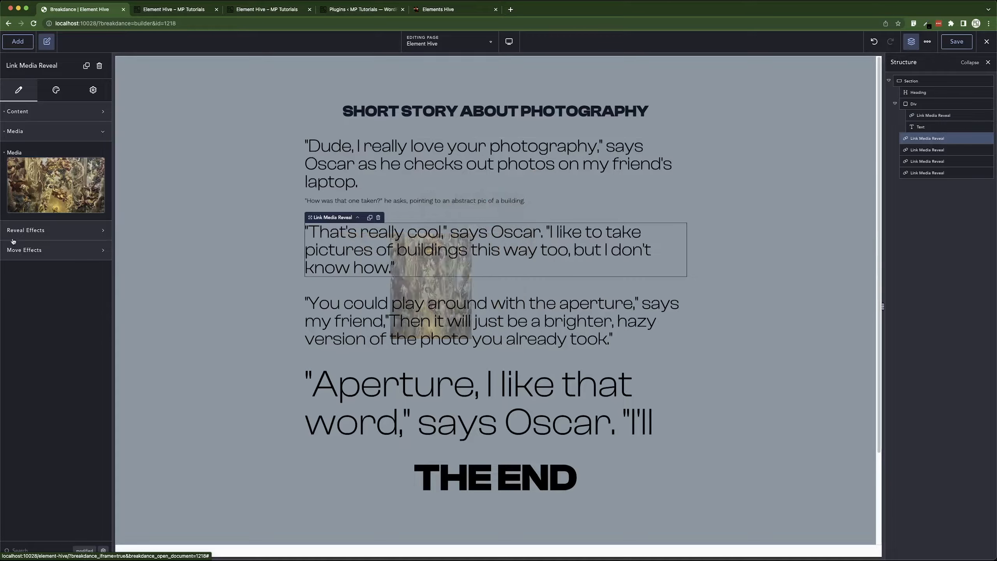
{"action": "left_click", "coordinate": [36, 236]}
{"action": "left_click", "coordinate": [46, 271]}
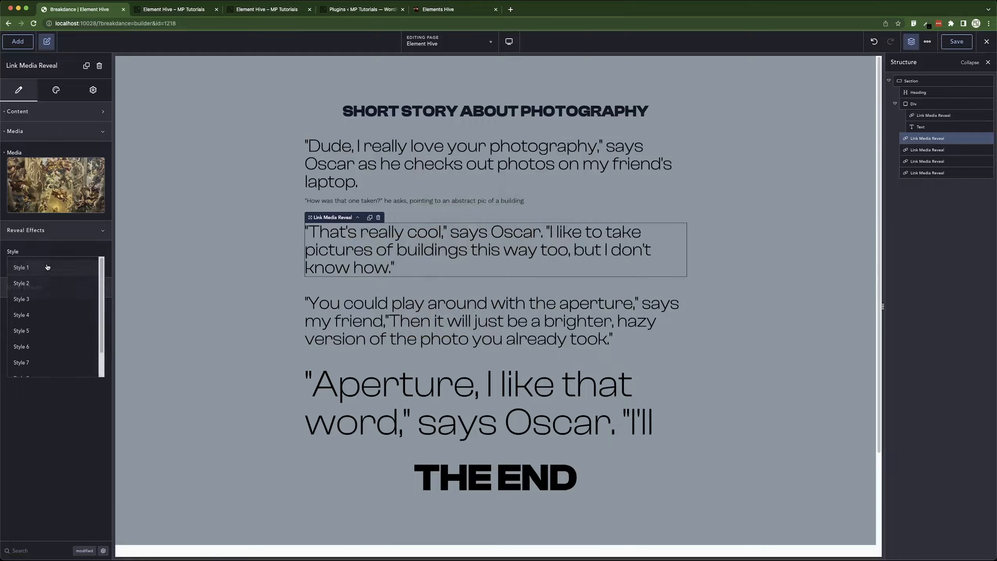
{"action": "left_click", "coordinate": [39, 287]}
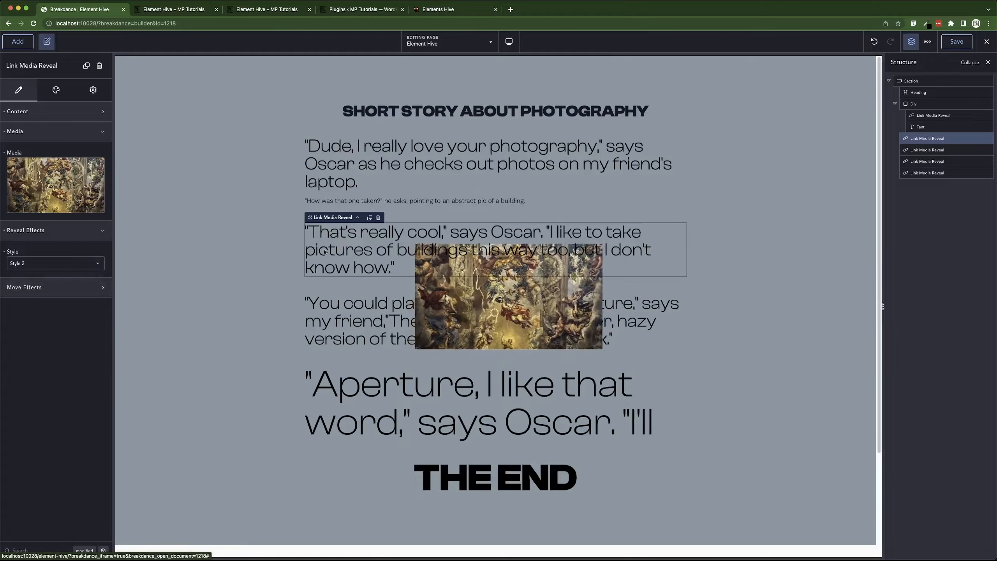
{"action": "left_click", "coordinate": [33, 269]}
{"action": "left_click", "coordinate": [24, 300]}
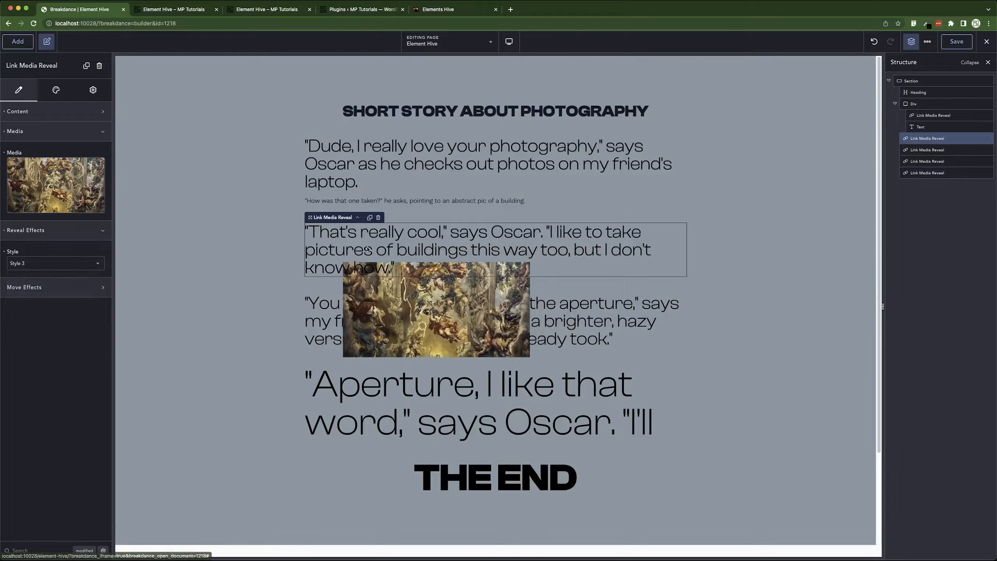
Set the 'You could play around' paragraph's reveal effect style to Style 6.
{"action": "left_click", "coordinate": [365, 304]}
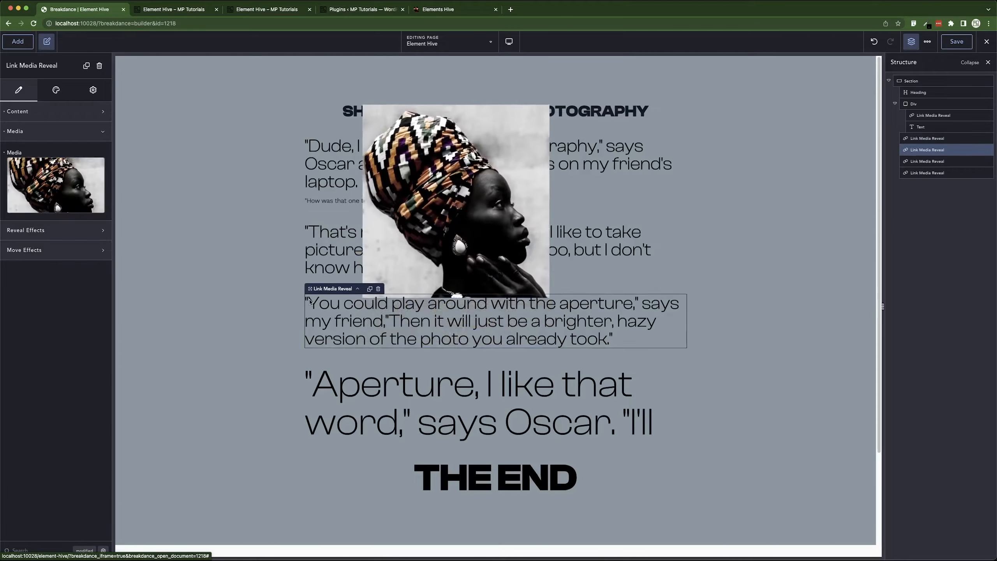
{"action": "left_click", "coordinate": [38, 230]}
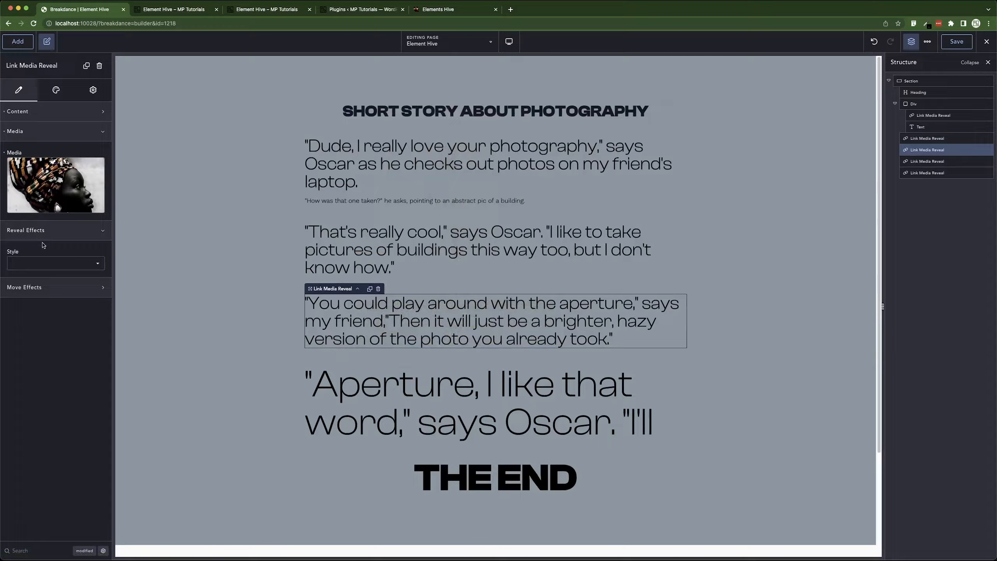
{"action": "left_click", "coordinate": [46, 262]}
{"action": "left_click", "coordinate": [41, 347]}
Set the 'Aperture, I like that word' paragraph's reveal effect style to Style 8.
{"action": "left_click", "coordinate": [347, 387]}
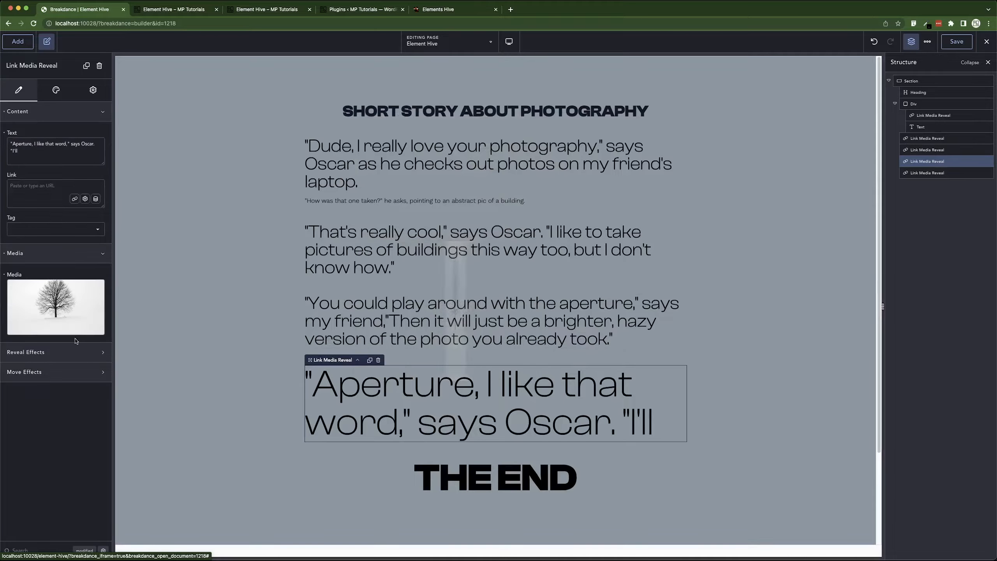
{"action": "left_click", "coordinate": [41, 253]}
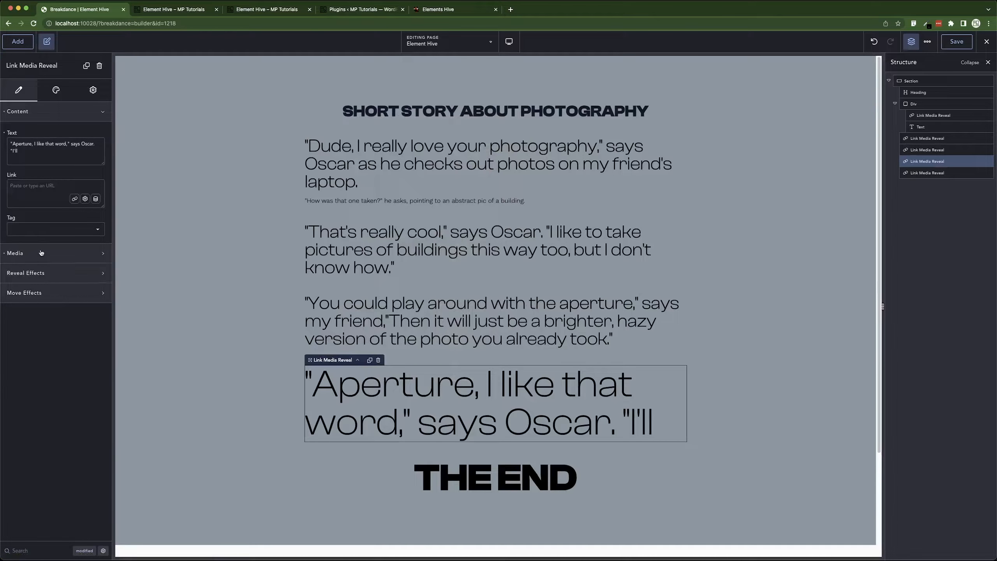
{"action": "left_click", "coordinate": [40, 277]}
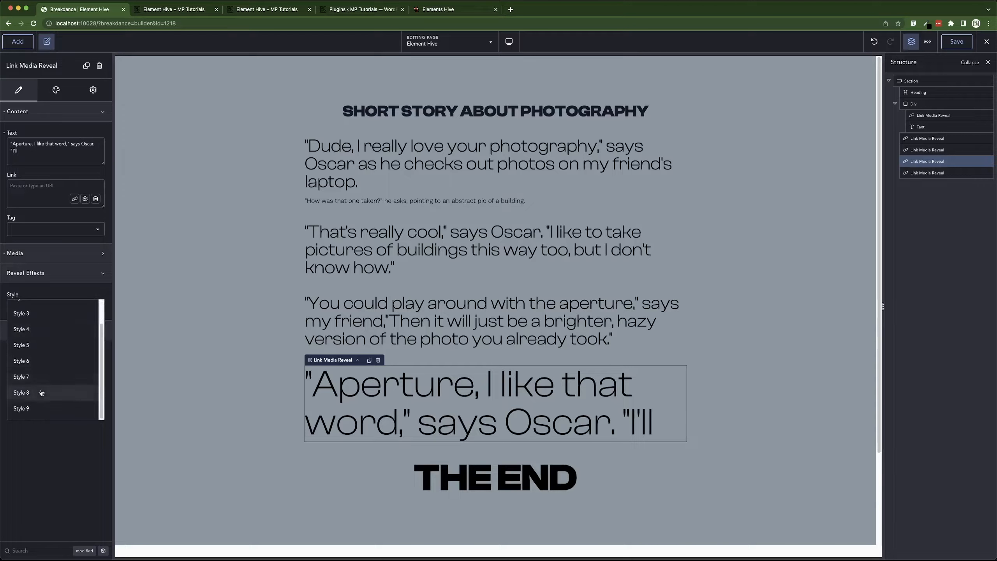
{"action": "left_click", "coordinate": [40, 392]}
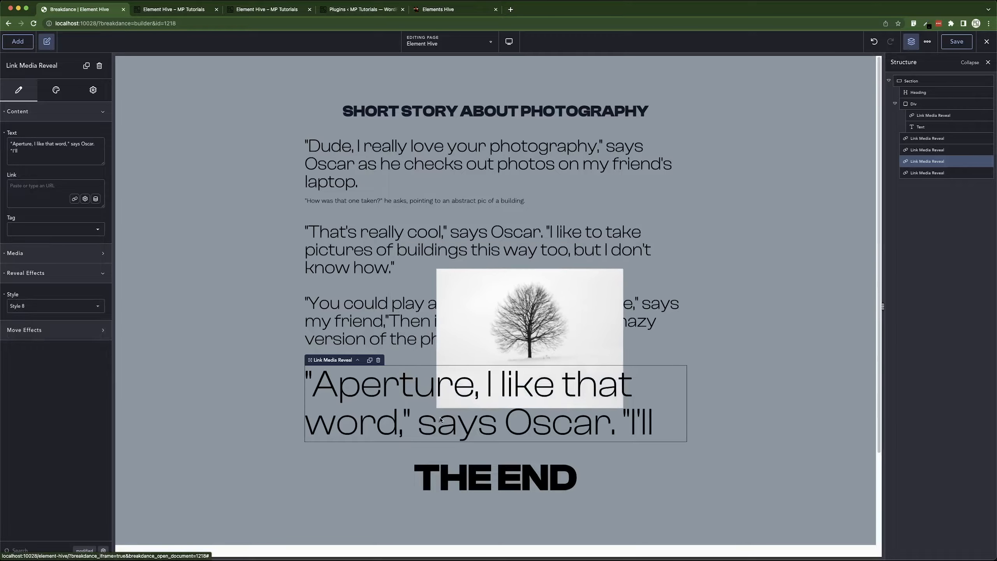
Set the 'THE END' heading's reveal effect style to Style 4.
{"action": "left_click", "coordinate": [530, 477]}
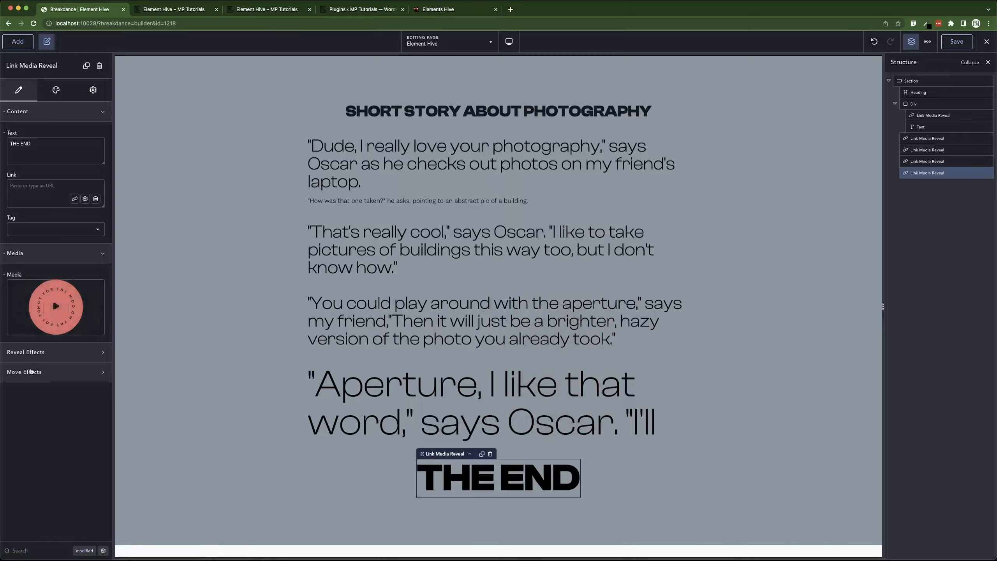
{"action": "left_click", "coordinate": [36, 354]}
{"action": "left_click", "coordinate": [57, 389]}
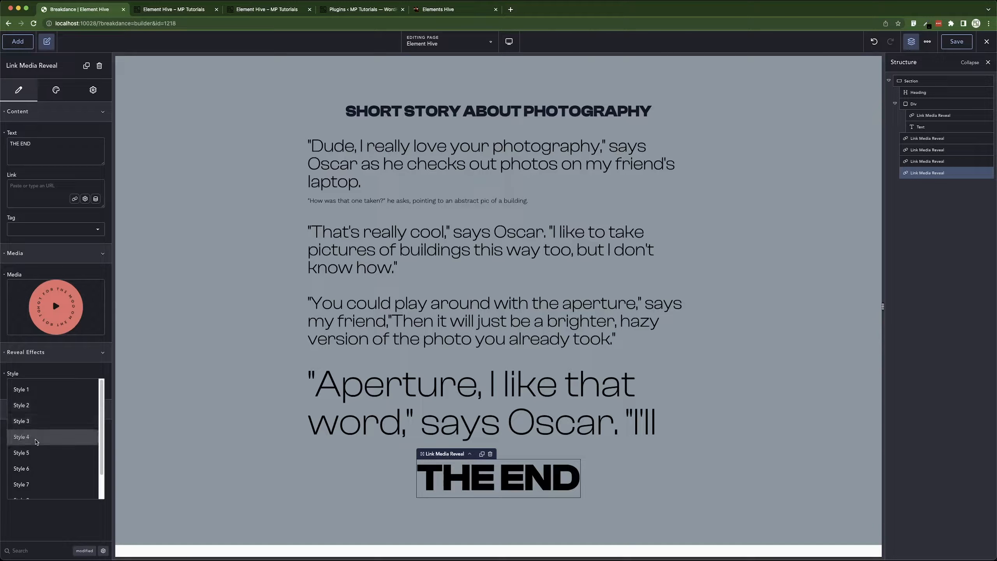
{"action": "left_click", "coordinate": [37, 437]}
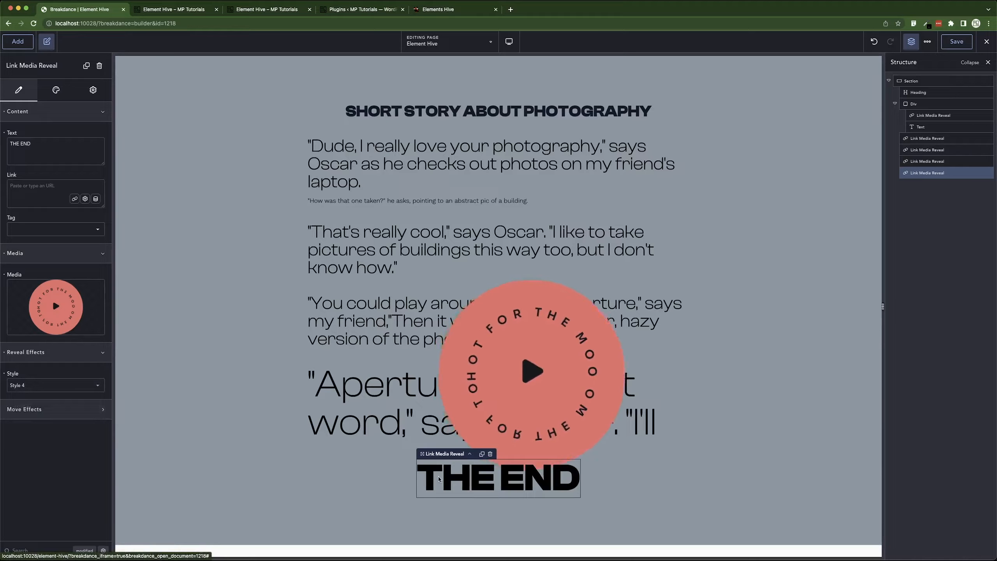
Save the page and reload the frontend preview tab to check the reveals.
{"action": "left_click", "coordinate": [957, 41]}
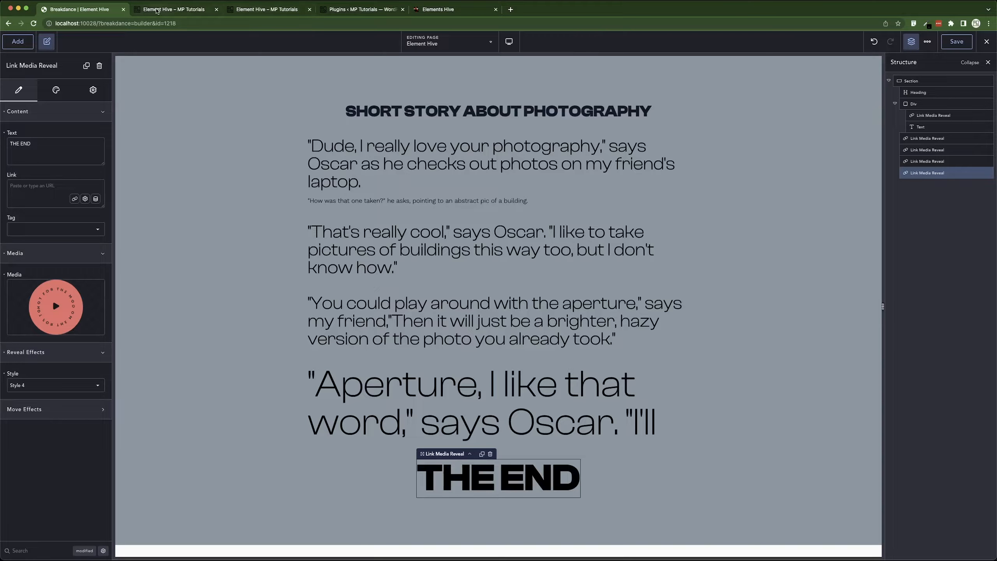
{"action": "left_click", "coordinate": [183, 11]}
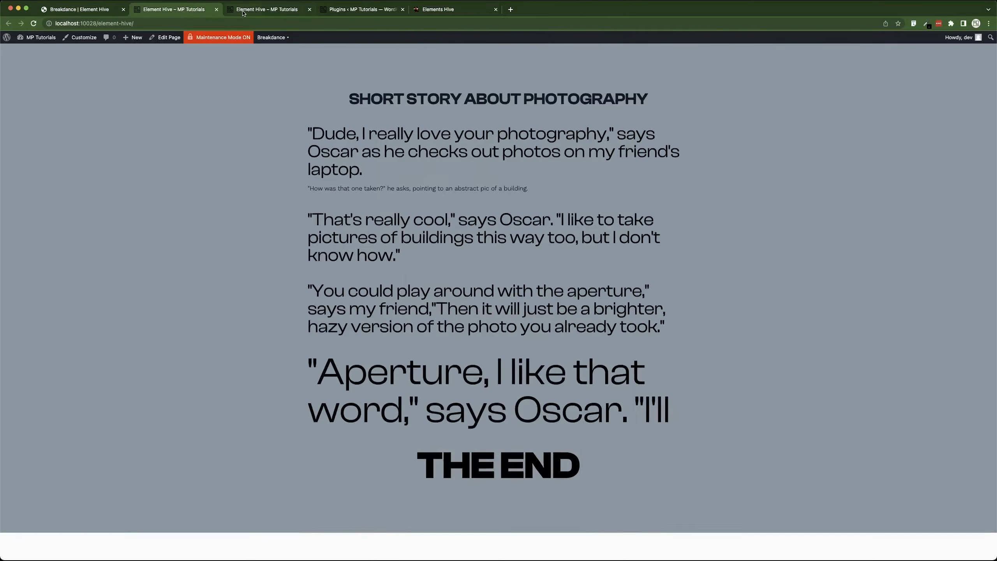
{"action": "key", "text": "super+r"}
Open motion.page from the WordPress dashboard in another tab and create a new timeline.
{"action": "left_click", "coordinate": [263, 13]}
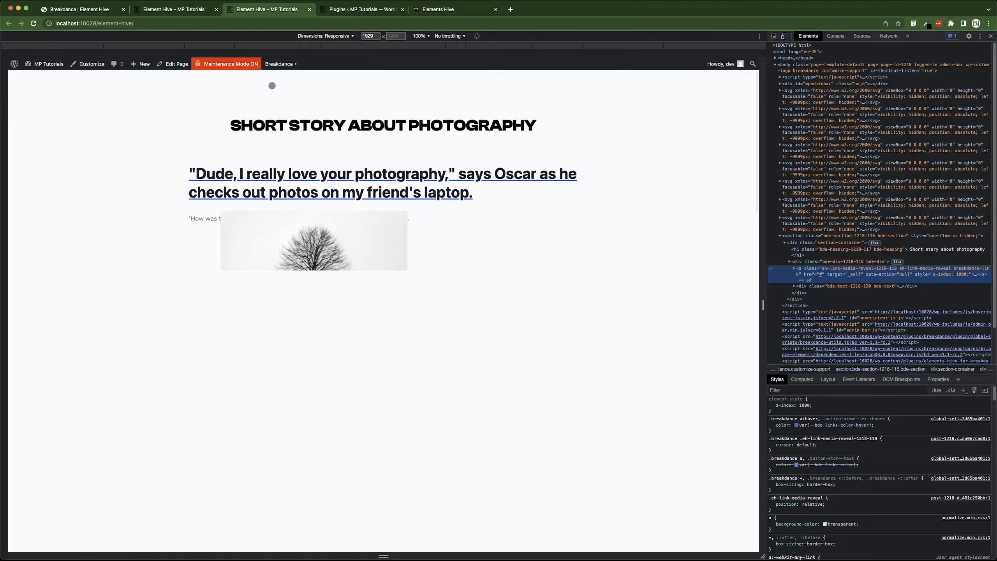
{"action": "key", "text": "super+alt+i"}
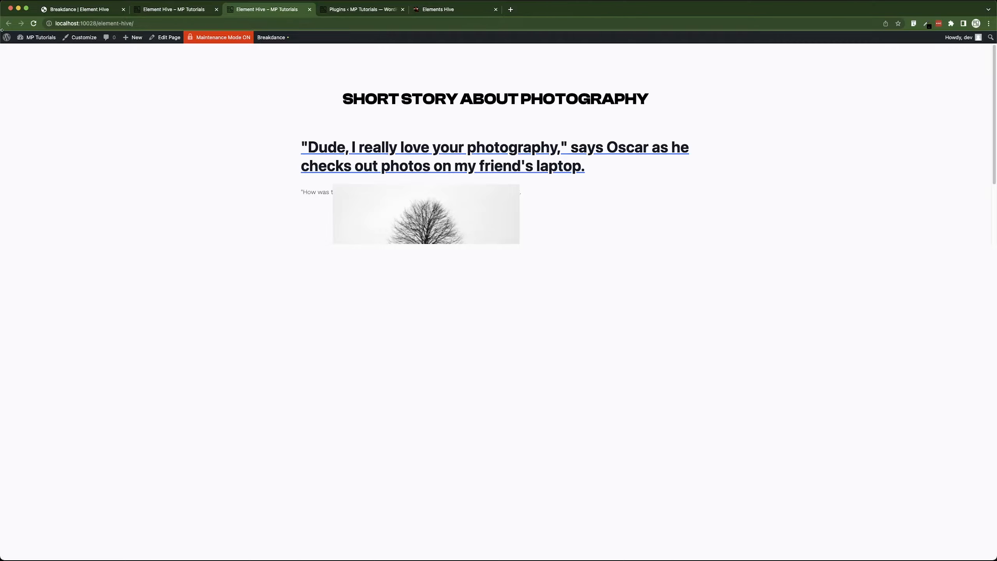
{"action": "left_click", "coordinate": [31, 53]}
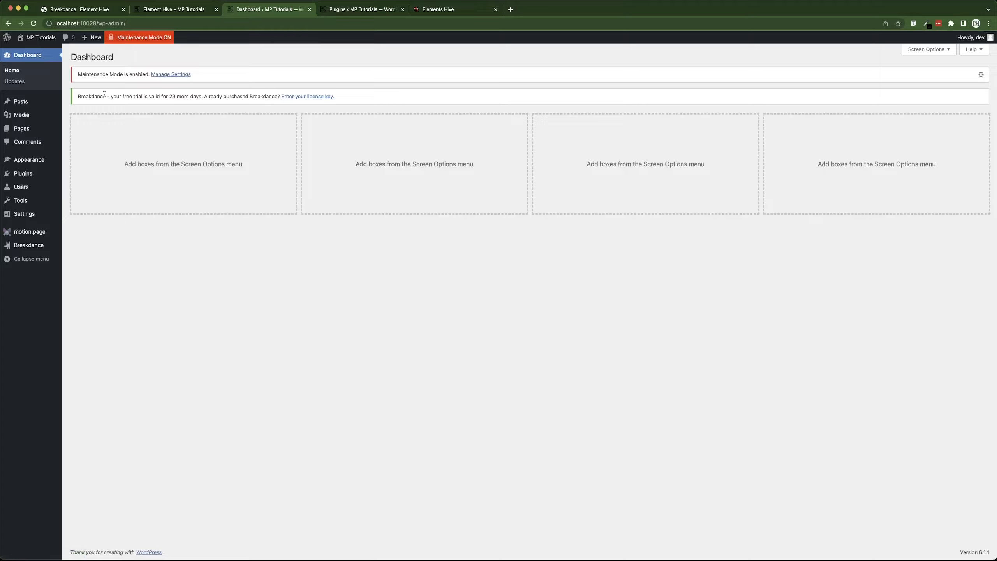
{"action": "left_click", "coordinate": [44, 234]}
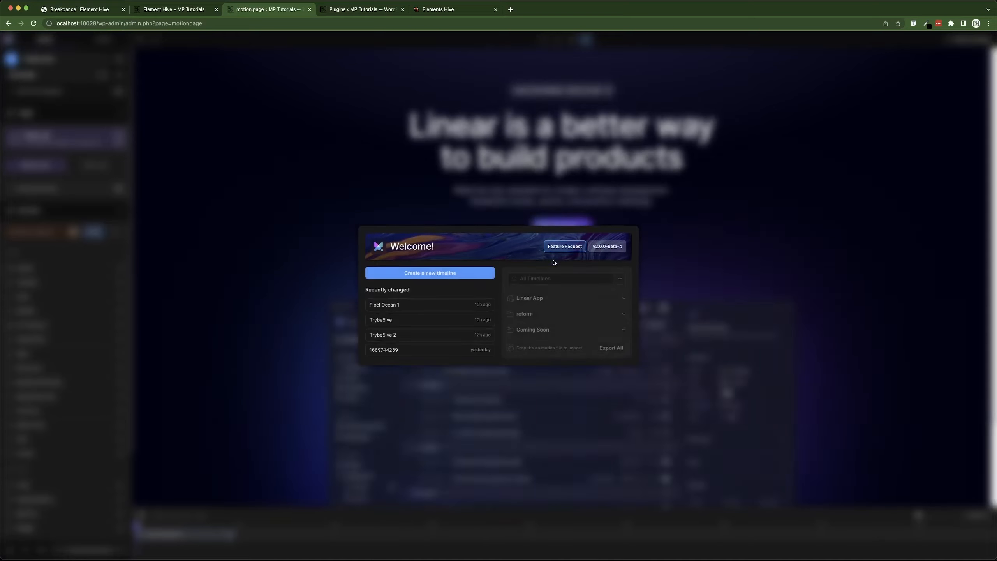
{"action": "left_click", "coordinate": [447, 277]}
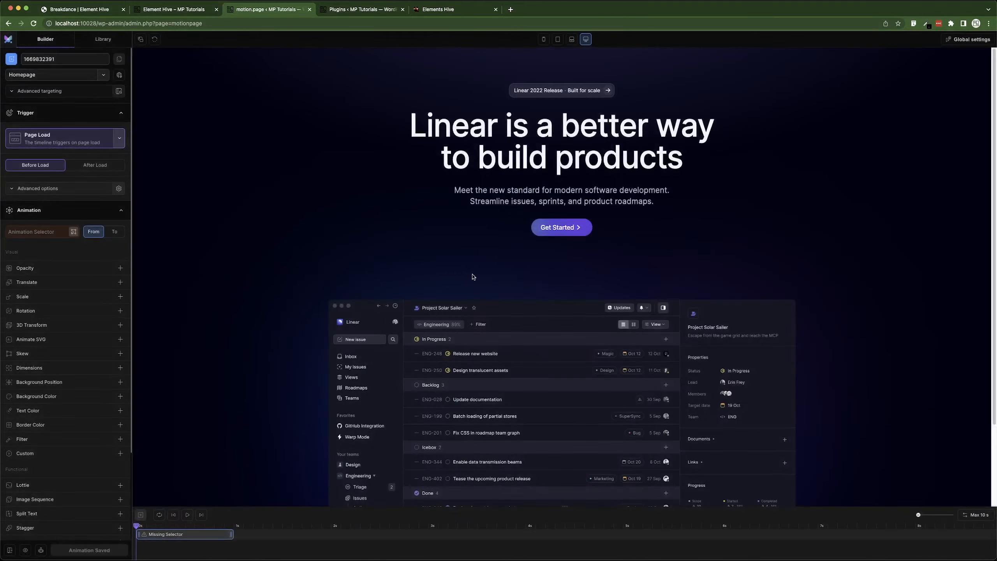
Rename the timeline to Element Hive and assign it to the Element Hive page.
{"action": "double_click", "coordinate": [64, 59]}
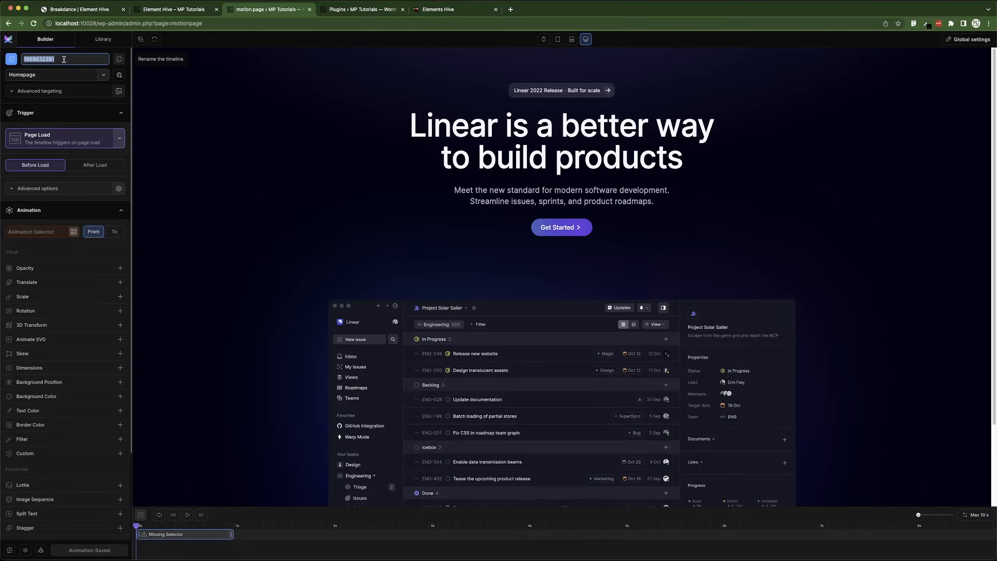
{"action": "type", "text": "E"}
{"action": "key", "text": "Return"}
{"action": "type", "text": "lement Hive"}
{"action": "left_click", "coordinate": [47, 75]}
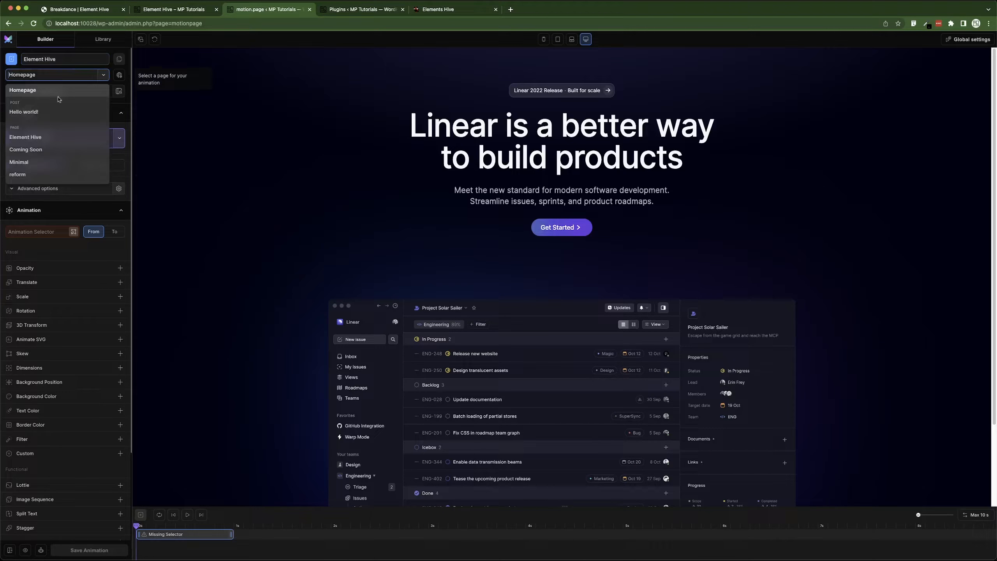
{"action": "left_click", "coordinate": [42, 138]}
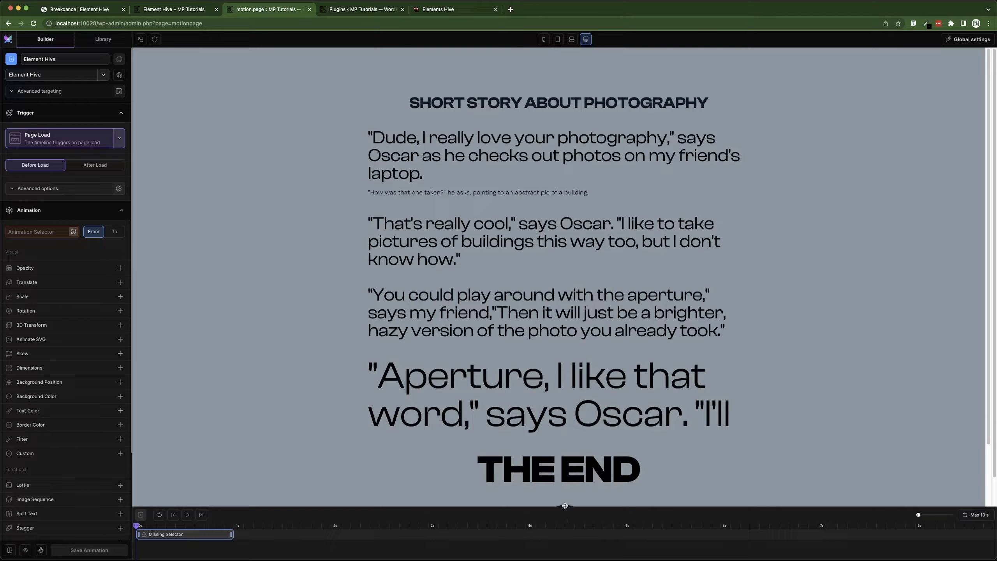
Set the animation selector to .eh-link-media-reveal by scanning the first paragraph and picking its parent class.
{"action": "left_click_drag", "start_coordinate": [564, 507], "coordinate": [561, 468]}
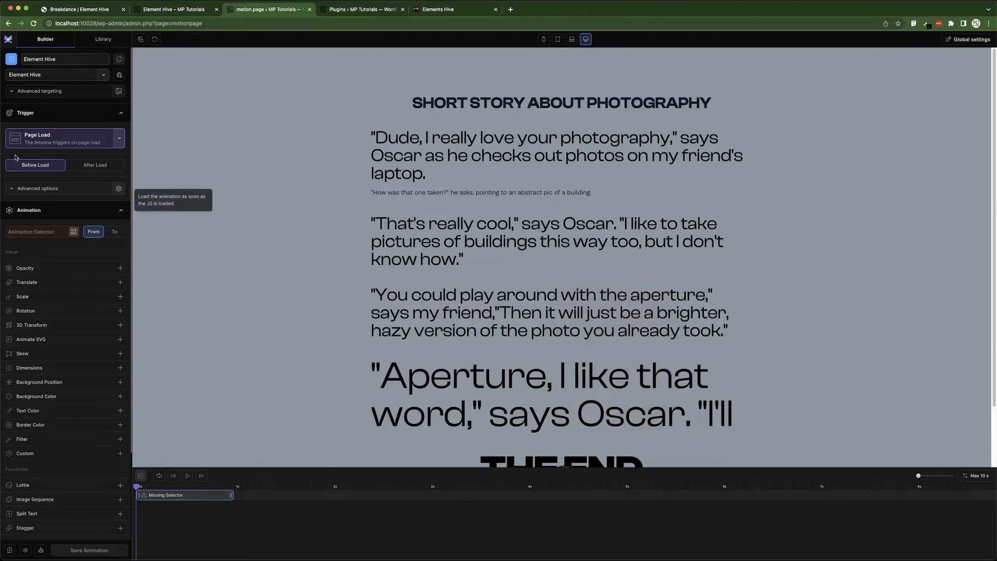
{"action": "left_click", "coordinate": [74, 233]}
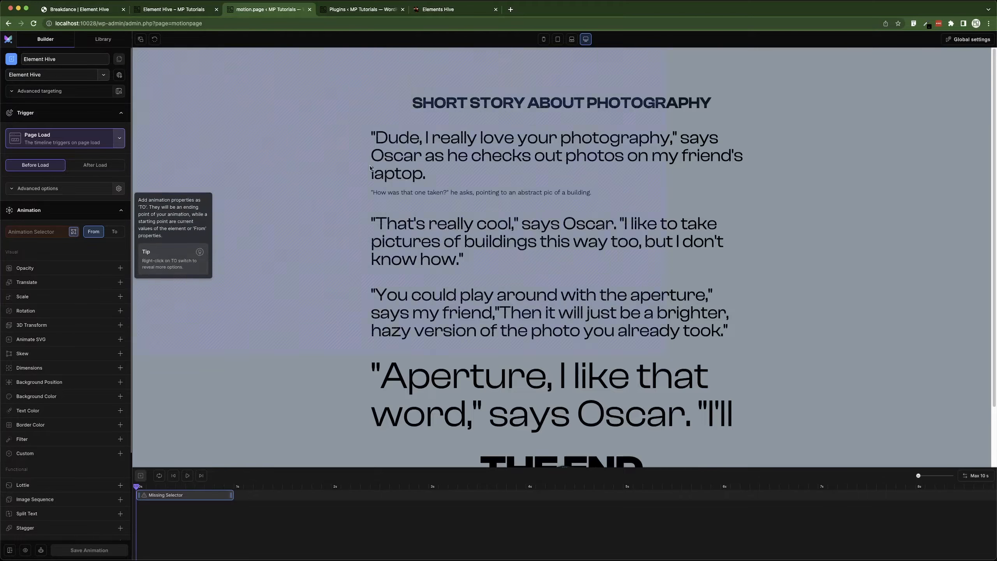
{"action": "left_click", "coordinate": [413, 143]}
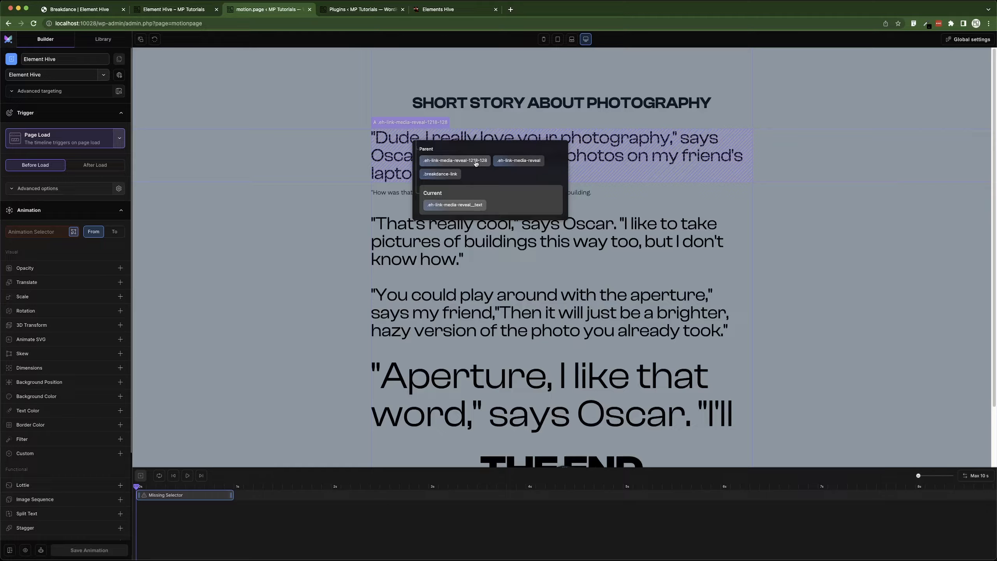
{"action": "left_click", "coordinate": [511, 164]}
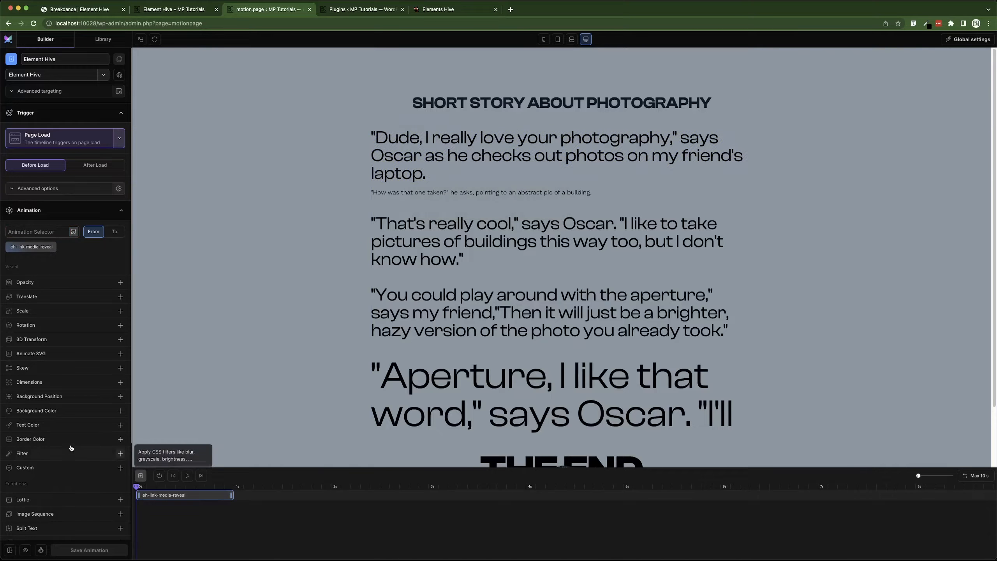
Animate the selector from a Y translate of -30% and split its text into Lines.
{"action": "left_click", "coordinate": [120, 296]}
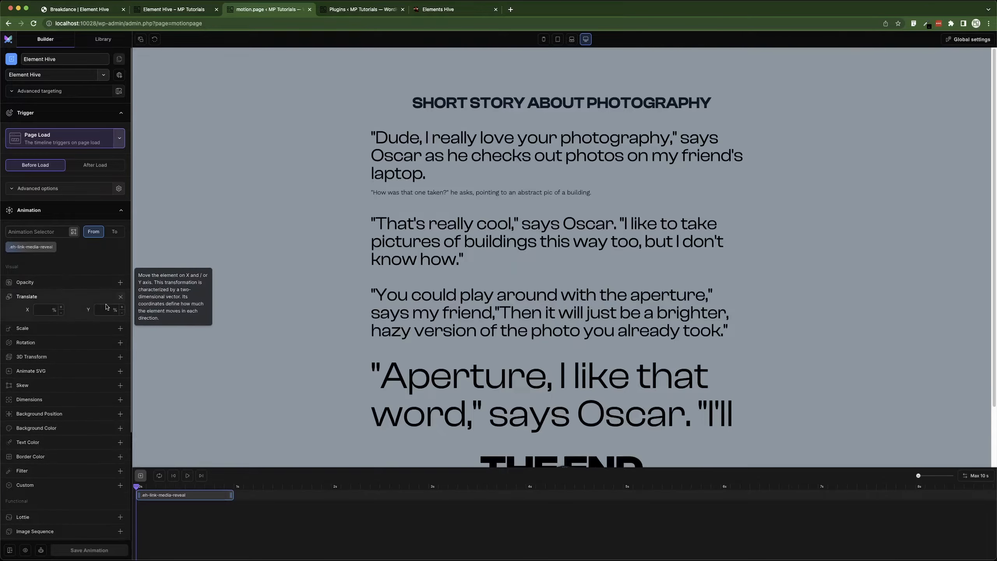
{"action": "left_click", "coordinate": [105, 311]}
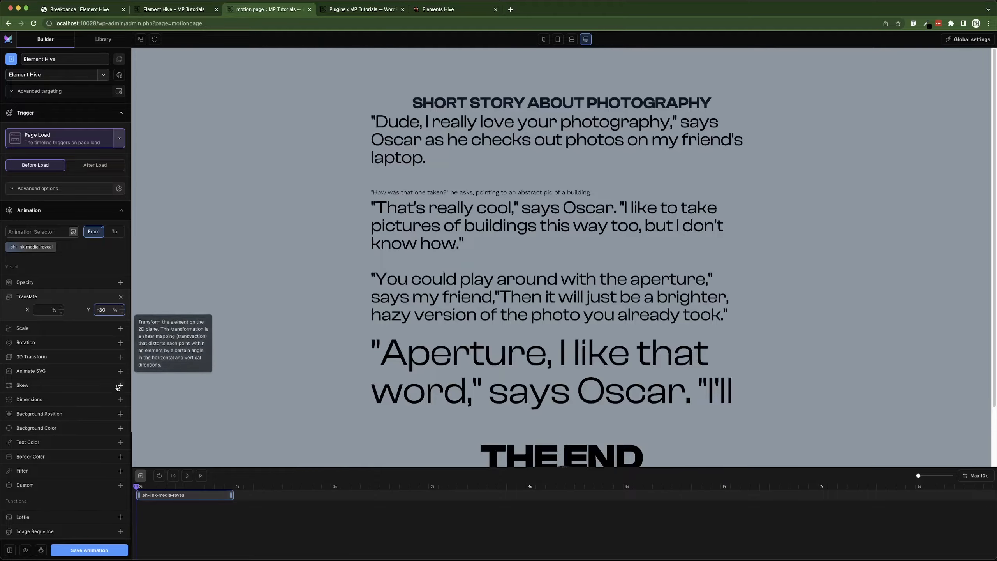
{"action": "scroll", "coordinate": [88, 424], "scroll_direction": "down", "scroll_amount": 5}
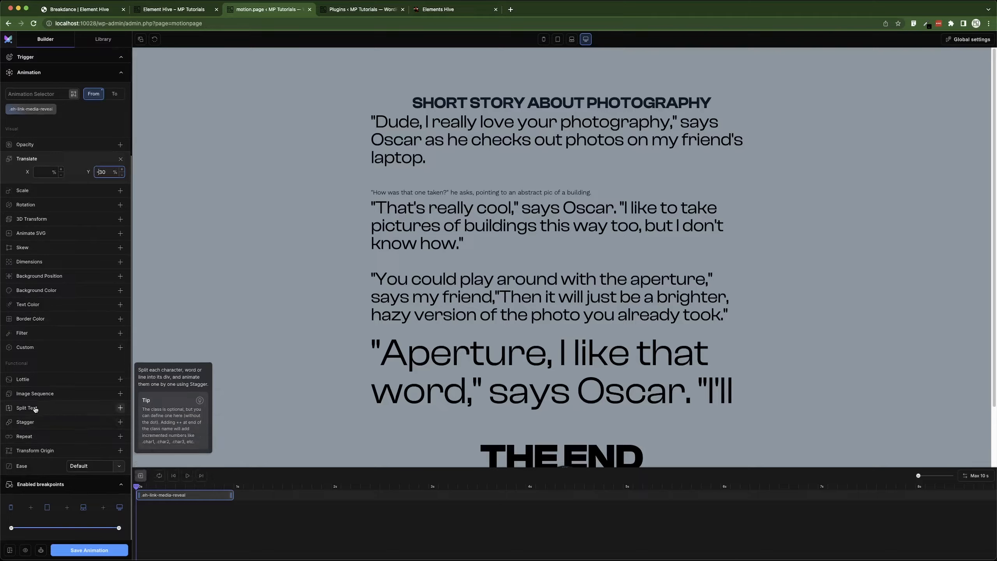
{"action": "left_click", "coordinate": [35, 410]}
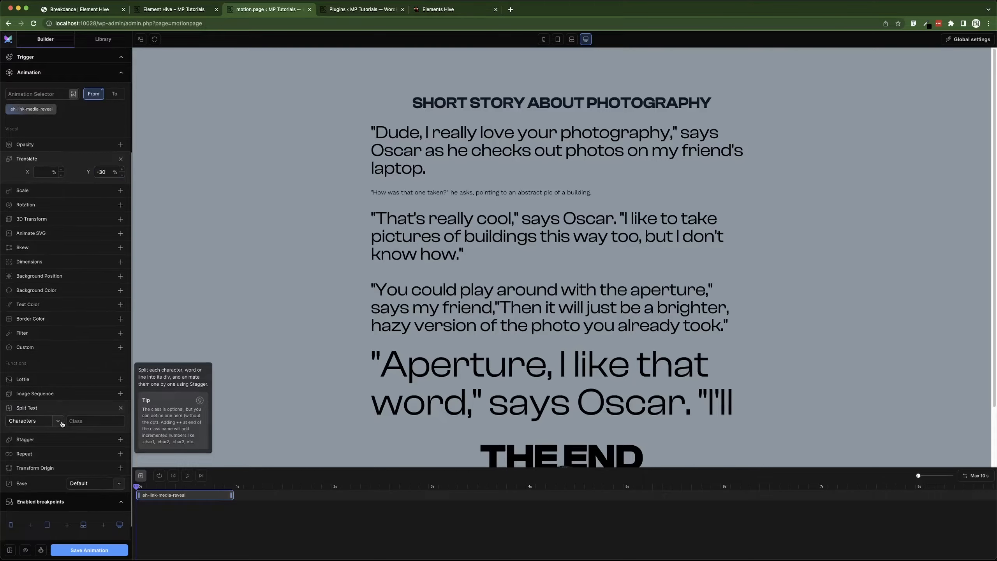
{"action": "left_click", "coordinate": [62, 423]}
{"action": "left_click", "coordinate": [34, 394]}
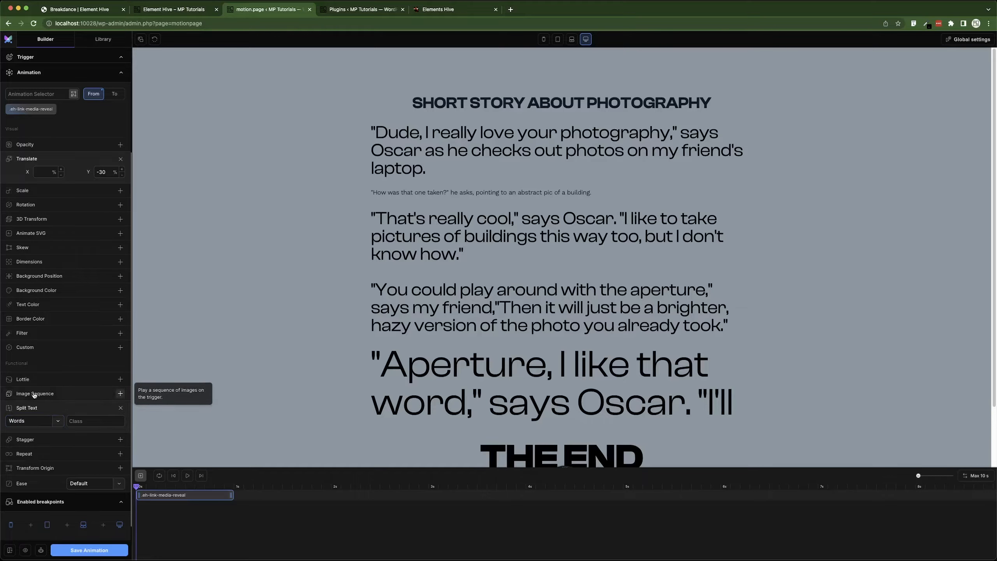
{"action": "left_click", "coordinate": [38, 421]}
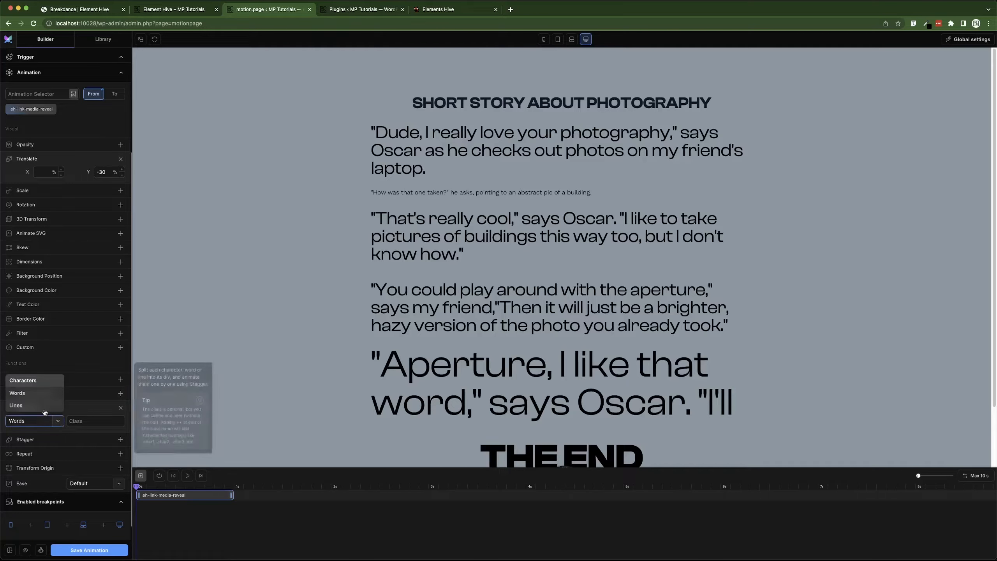
{"action": "left_click", "coordinate": [43, 409]}
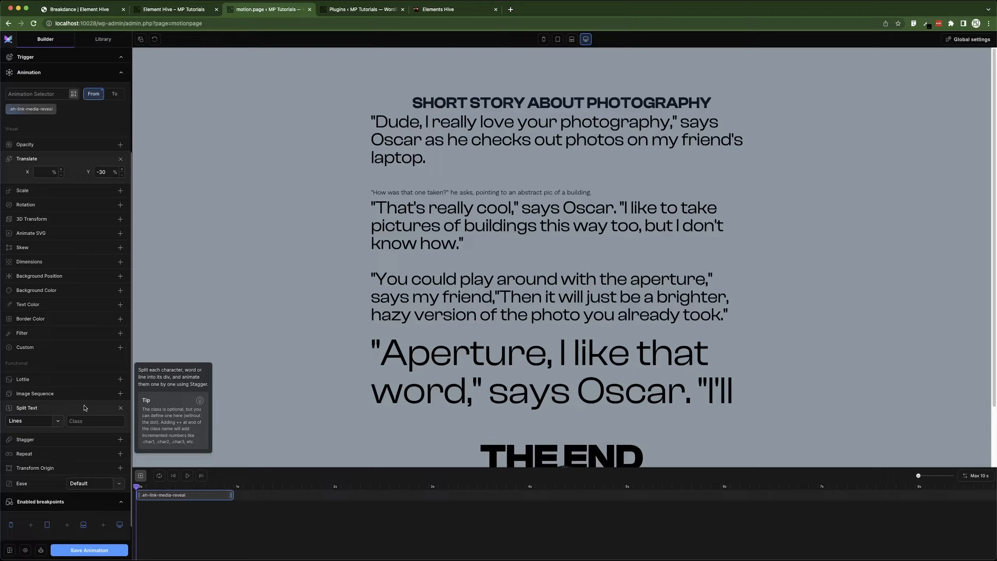
{"action": "left_click", "coordinate": [187, 475]}
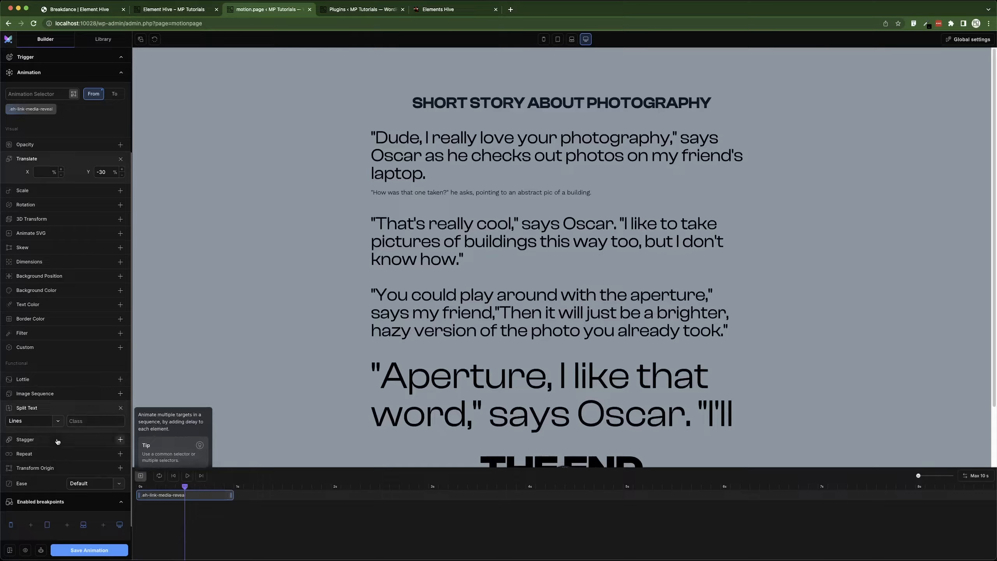
Add a Stagger of 0.04 s per line and save the timeline.
{"action": "scroll", "coordinate": [57, 442], "scroll_direction": "down", "scroll_amount": 1}
{"action": "left_click", "coordinate": [82, 424]}
{"action": "scroll", "coordinate": [75, 444], "scroll_direction": "down", "scroll_amount": 1}
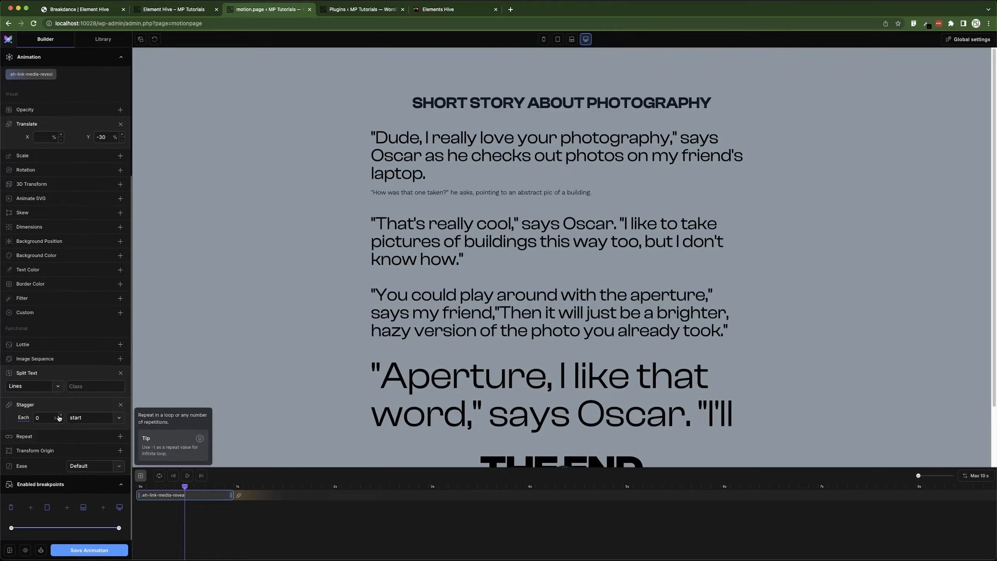
{"action": "double_click", "coordinate": [47, 418]}
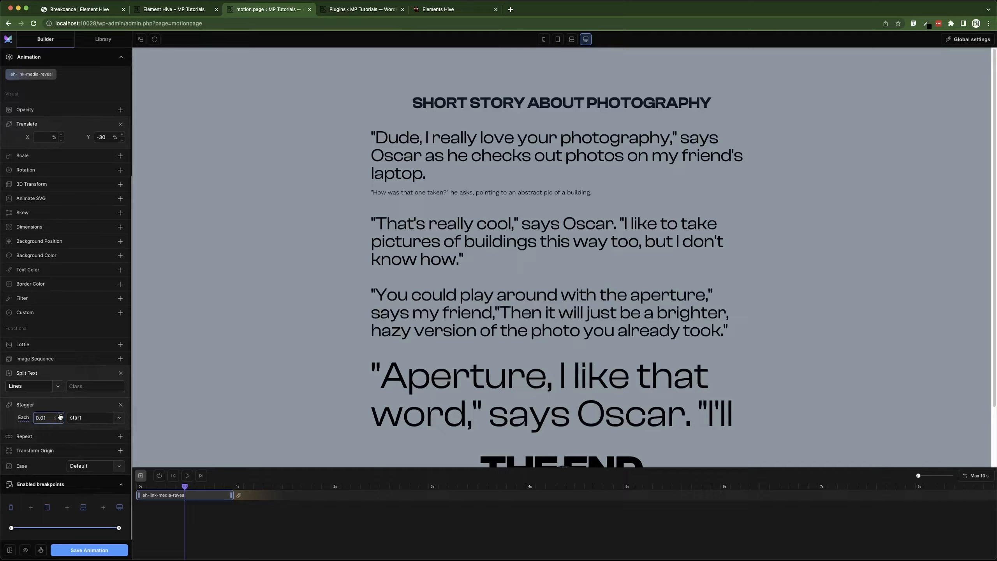
{"action": "key", "text": "super+s"}
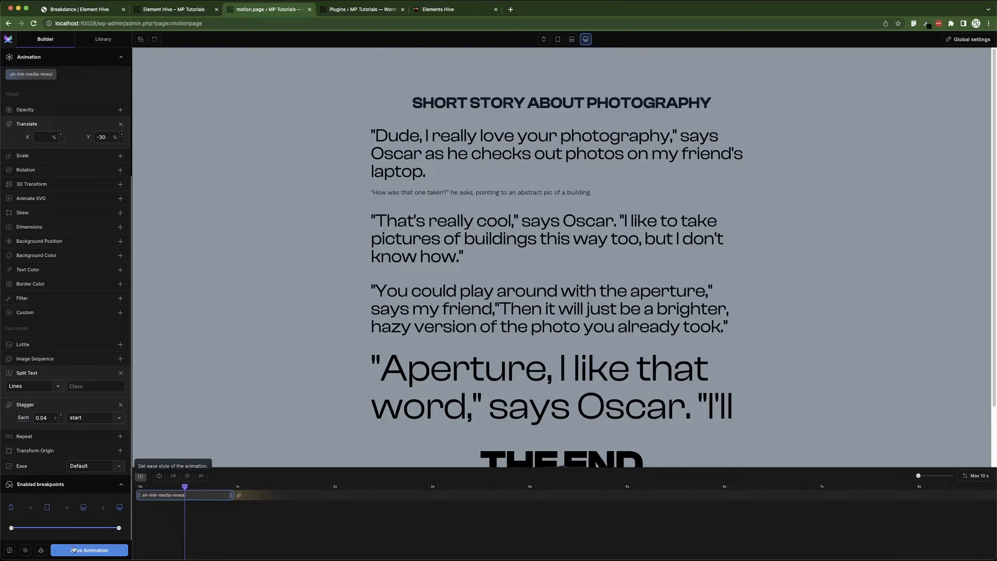
Switch the split text from Lines to Words, save the animation and preview the timeline.
{"action": "left_click", "coordinate": [187, 476]}
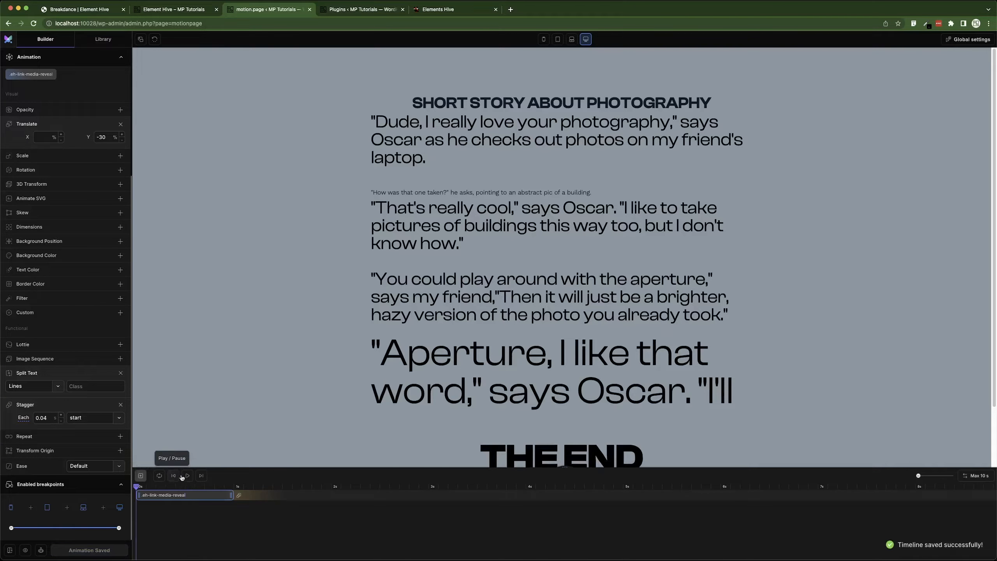
{"action": "left_click", "coordinate": [186, 476]}
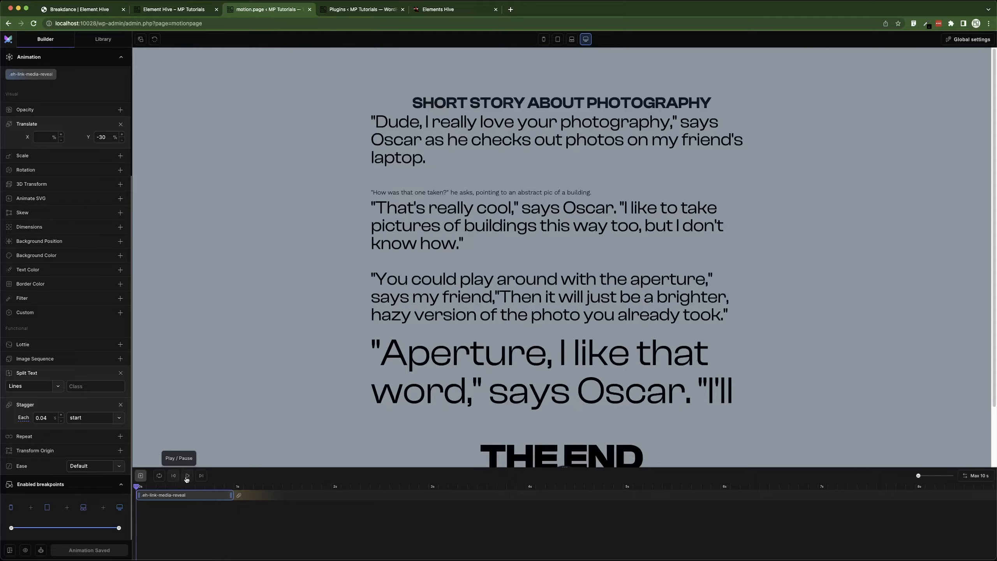
{"action": "left_click", "coordinate": [58, 386]}
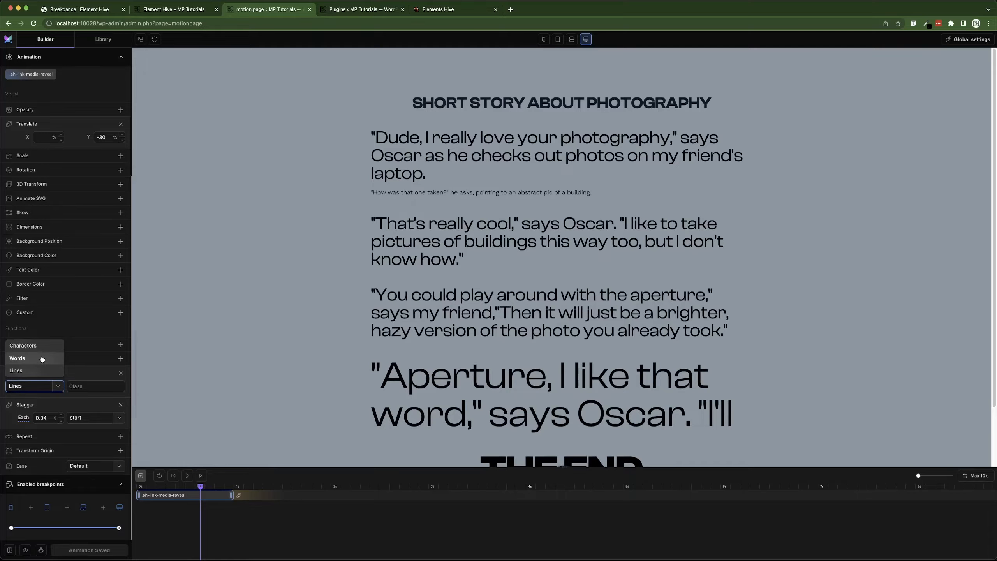
{"action": "left_click", "coordinate": [20, 358]}
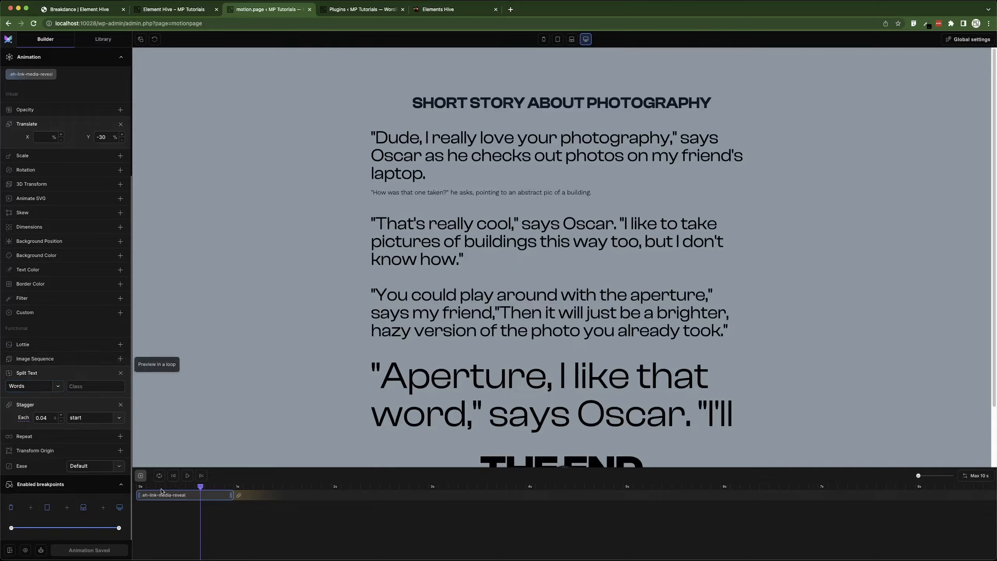
{"action": "left_click", "coordinate": [110, 545]}
{"action": "left_click", "coordinate": [188, 476]}
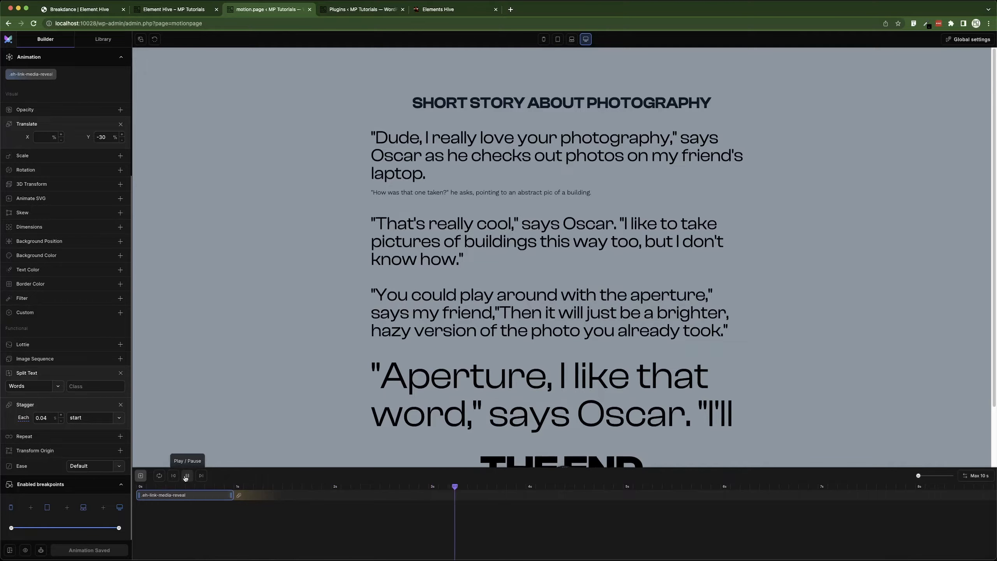
{"action": "left_click", "coordinate": [187, 476]}
Add an Opacity of 0 to the from-state, save the animation and replay it from the start.
{"action": "scroll", "coordinate": [106, 314], "scroll_direction": "up", "scroll_amount": 5}
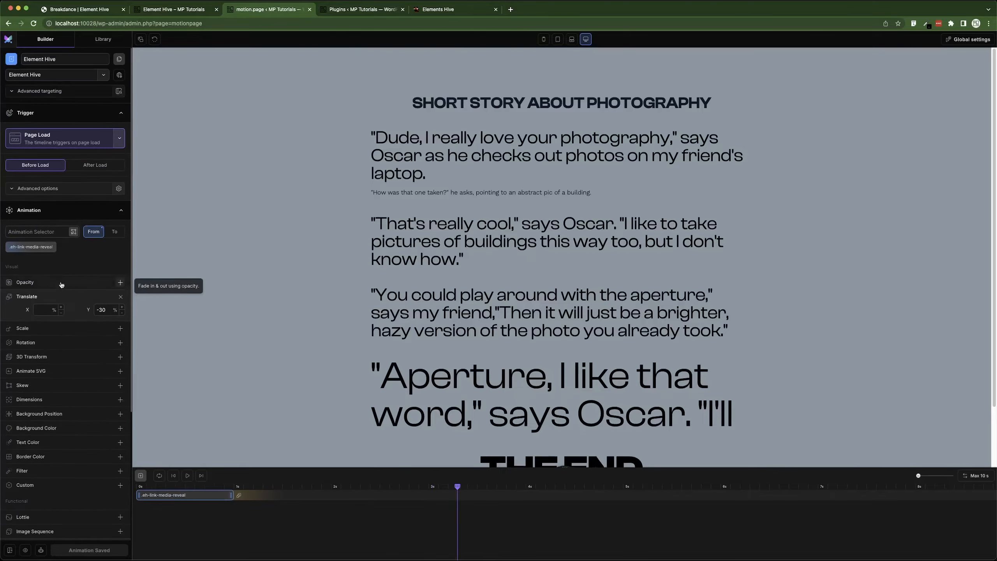
{"action": "left_click", "coordinate": [106, 297]}
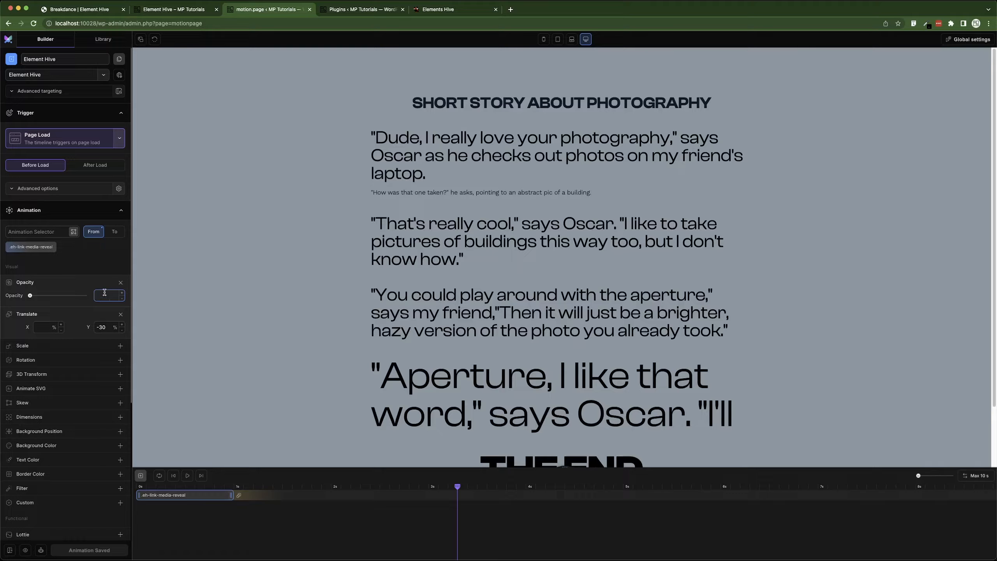
{"action": "left_click", "coordinate": [98, 551]}
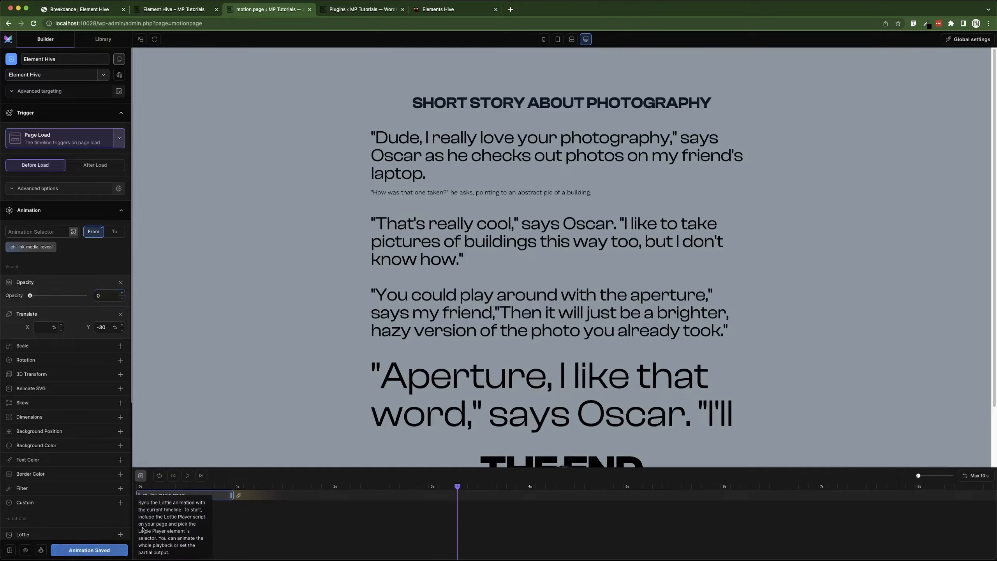
{"action": "left_click", "coordinate": [174, 476]}
{"action": "left_click", "coordinate": [188, 476]}
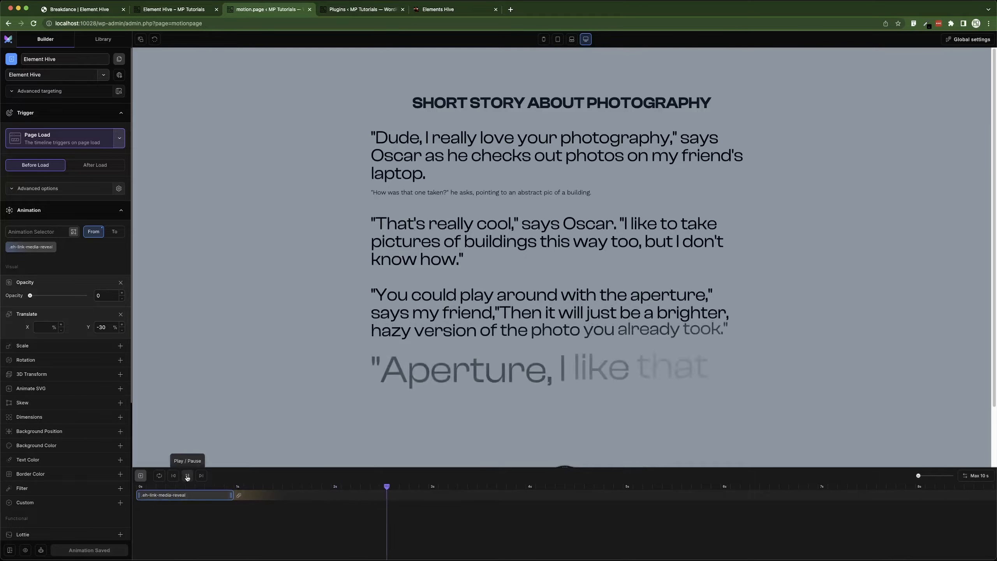
Lower the per-word stagger to 0.02 s, save the animation and preview it.
{"action": "left_click", "coordinate": [187, 476]}
{"action": "scroll", "coordinate": [57, 452], "scroll_direction": "down", "scroll_amount": 5}
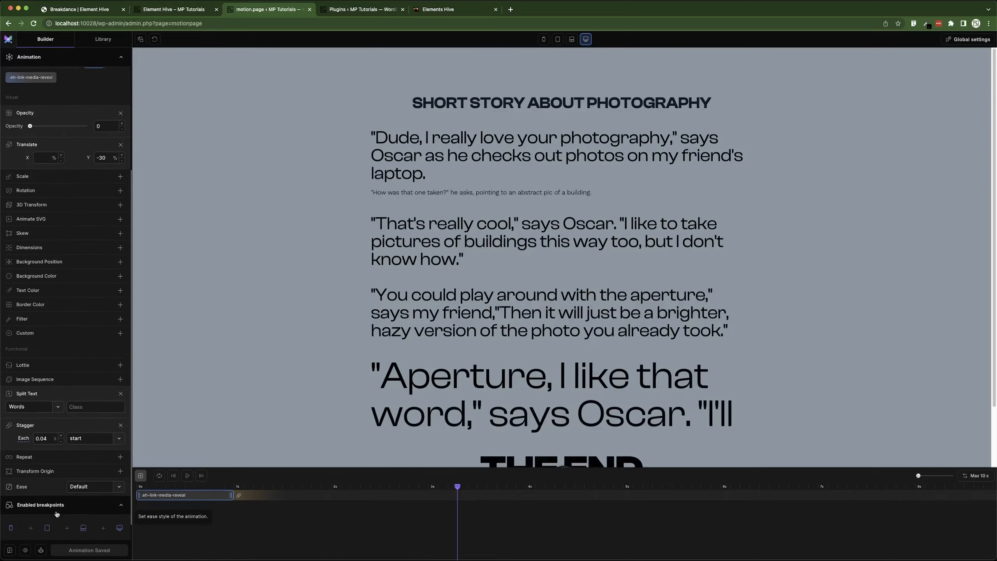
{"action": "left_click", "coordinate": [61, 422]}
{"action": "left_click", "coordinate": [61, 421]}
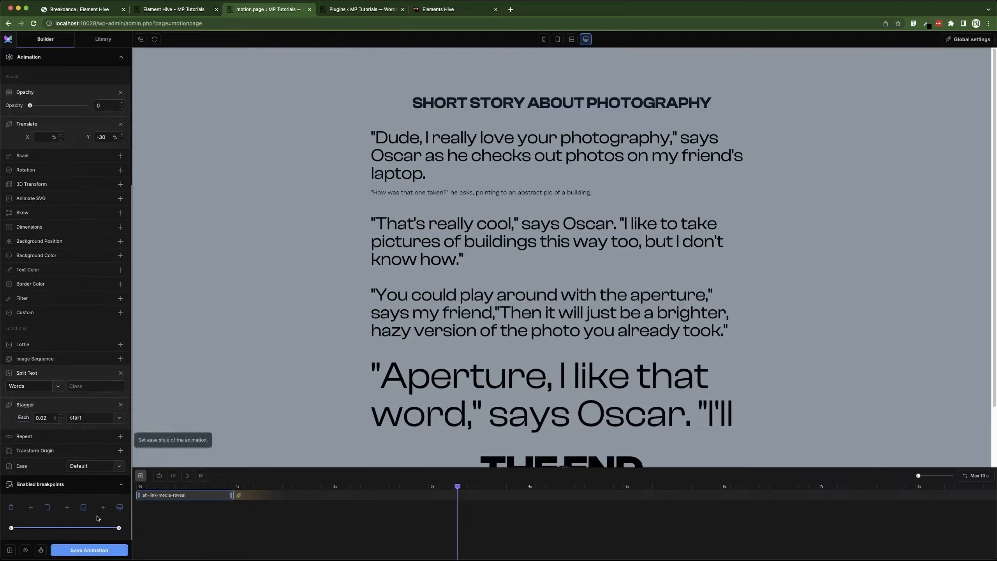
{"action": "left_click", "coordinate": [94, 548]}
{"action": "left_click", "coordinate": [188, 476]}
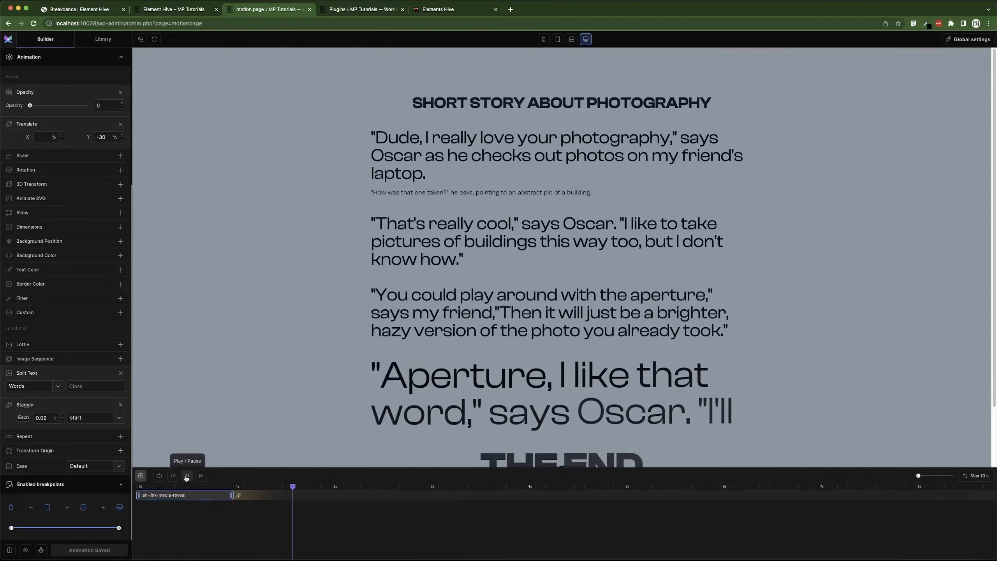
{"action": "left_click", "coordinate": [186, 476]}
Add a Scale of 0 to the from-state, save and play the timeline.
{"action": "scroll", "coordinate": [57, 294], "scroll_direction": "up", "scroll_amount": 3}
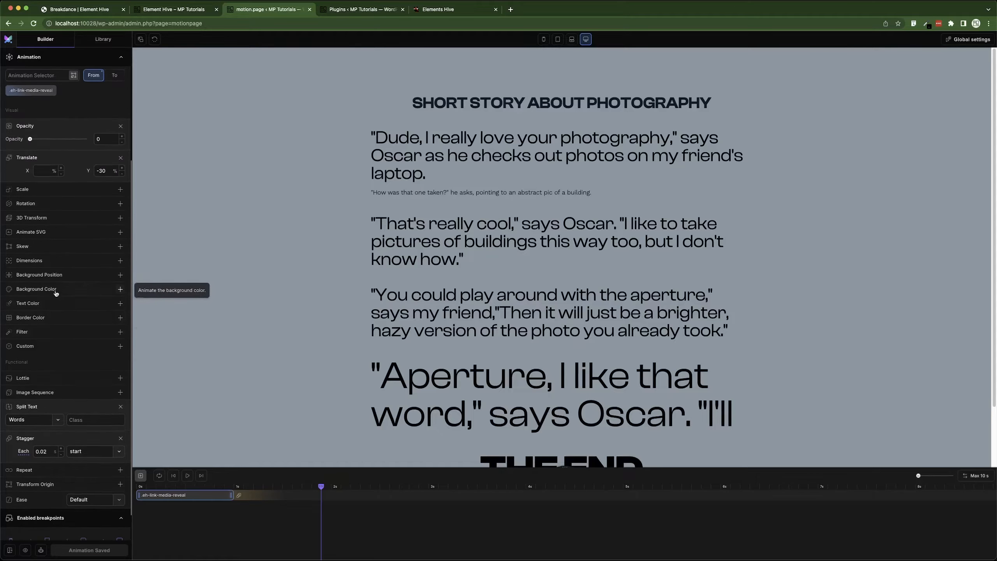
{"action": "left_click", "coordinate": [57, 236]}
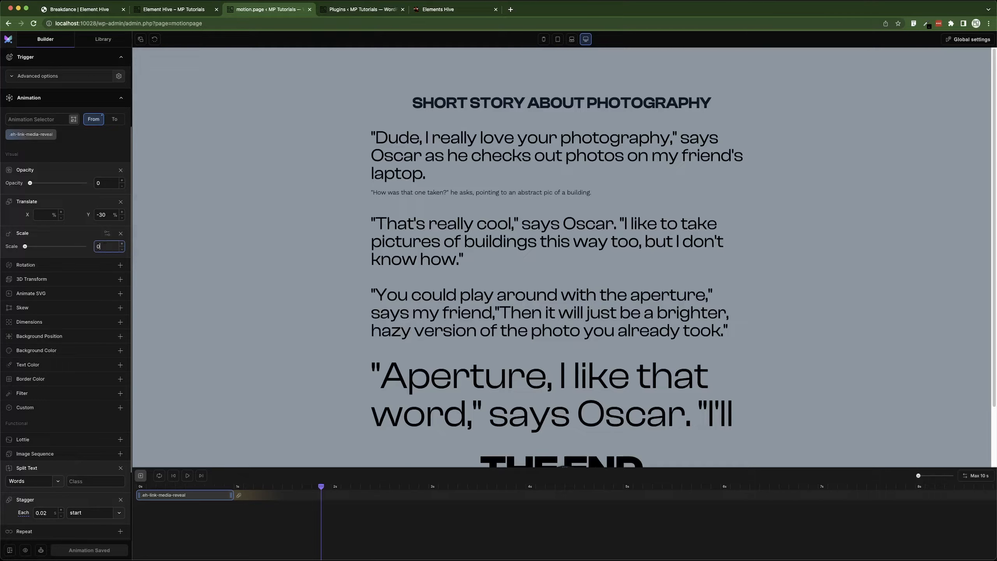
{"action": "left_click", "coordinate": [85, 551]}
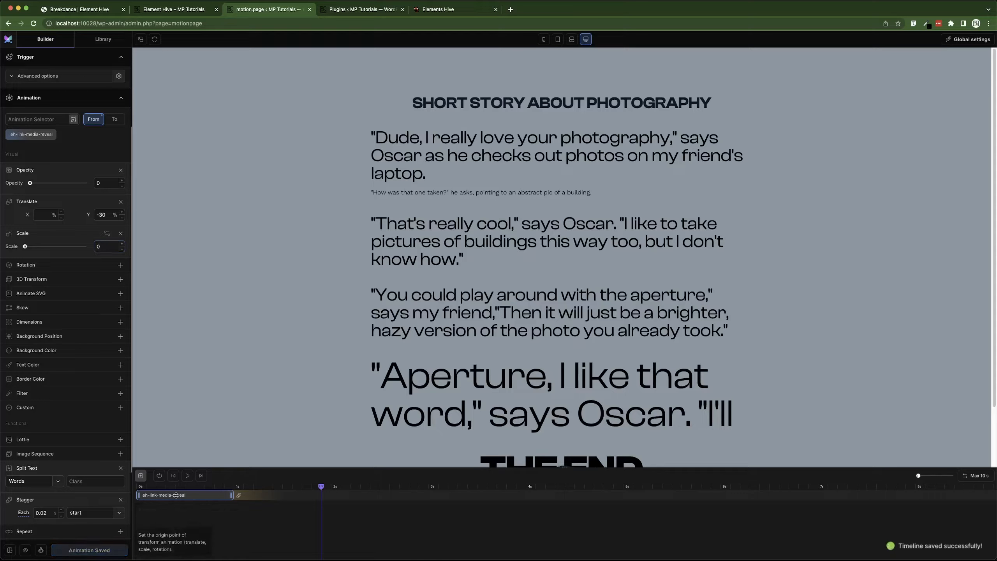
{"action": "left_click", "coordinate": [188, 475]}
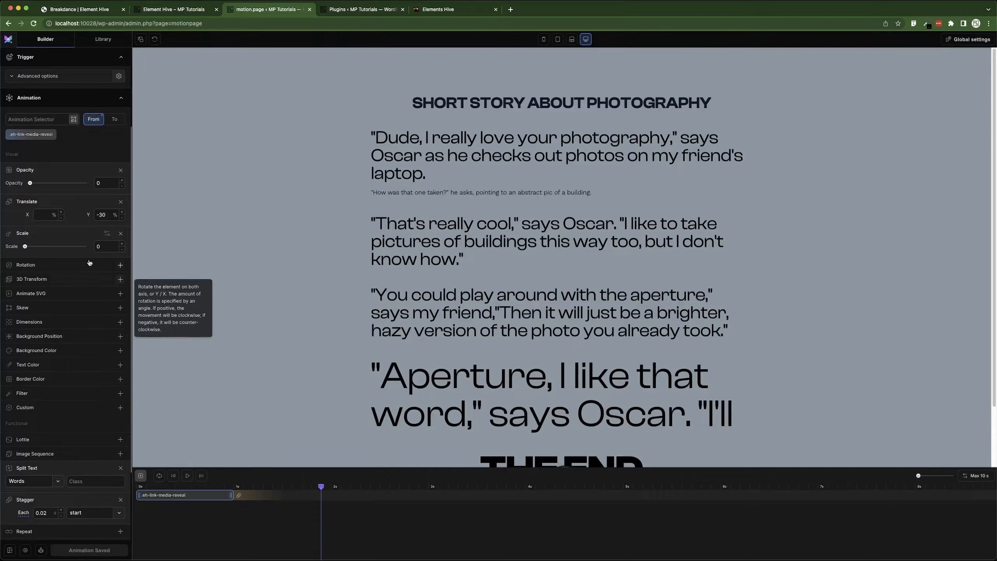
Unlink the scale axes so only ScaleX is 0, save and replay the animation from the start.
{"action": "left_click", "coordinate": [106, 234]}
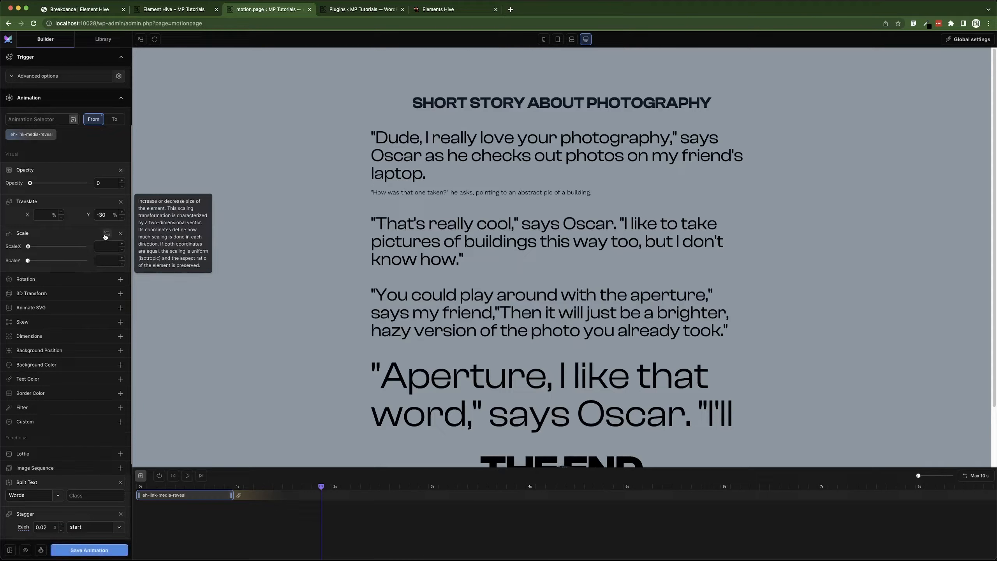
{"action": "left_click", "coordinate": [103, 247]}
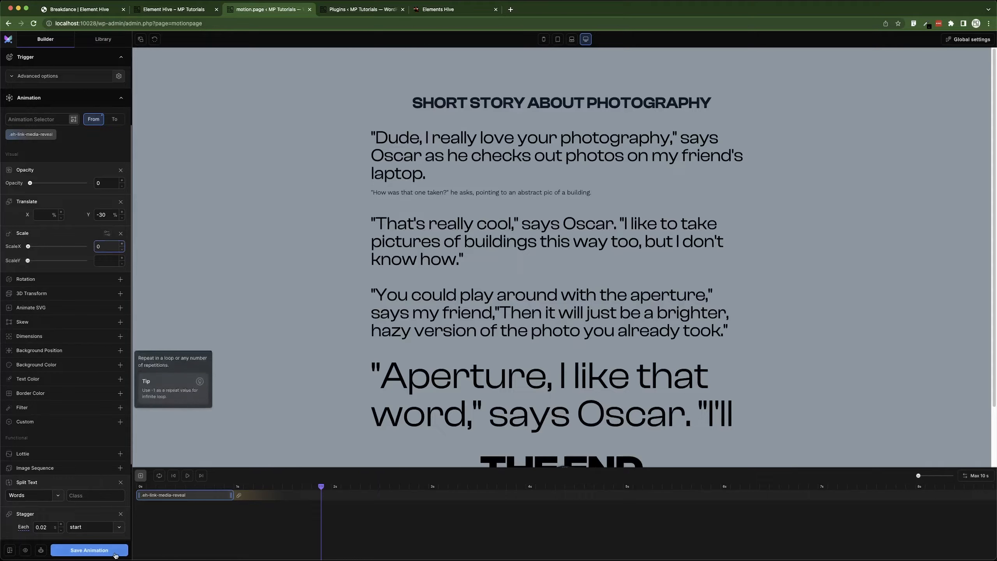
{"action": "left_click", "coordinate": [89, 550]}
{"action": "left_click", "coordinate": [172, 476]}
{"action": "left_click", "coordinate": [187, 476]}
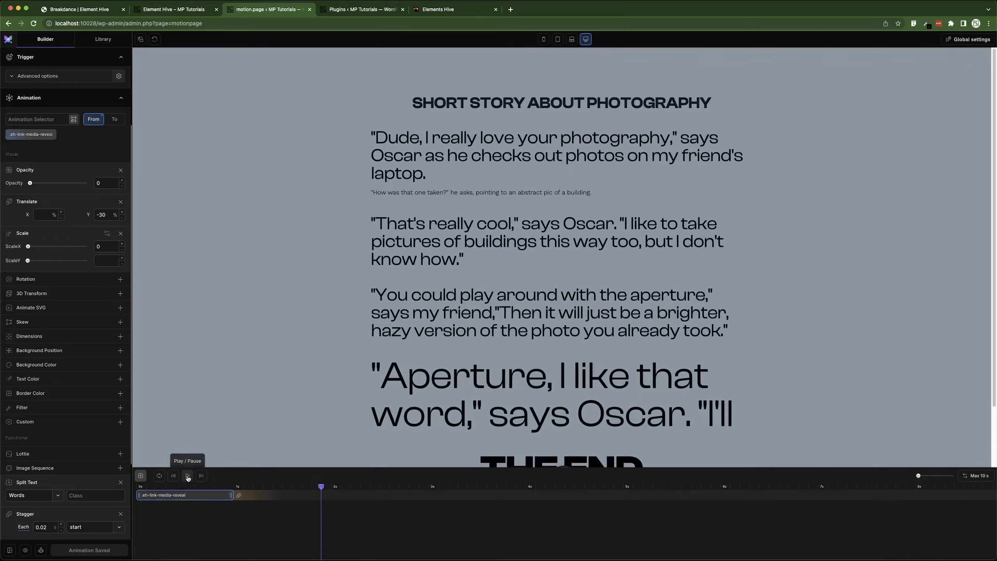
Retarget the animation to the first paragraph's class .eh-link-media-reveal-1218-128, save and preview it.
{"action": "left_click", "coordinate": [43, 135]}
{"action": "left_click", "coordinate": [73, 120]}
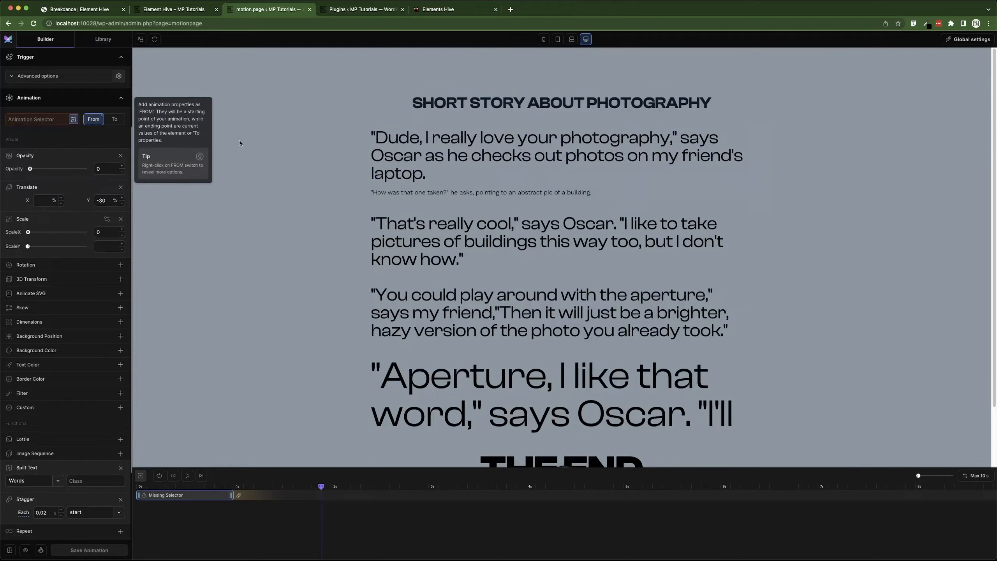
{"action": "left_click", "coordinate": [406, 147]}
{"action": "left_click", "coordinate": [446, 165]}
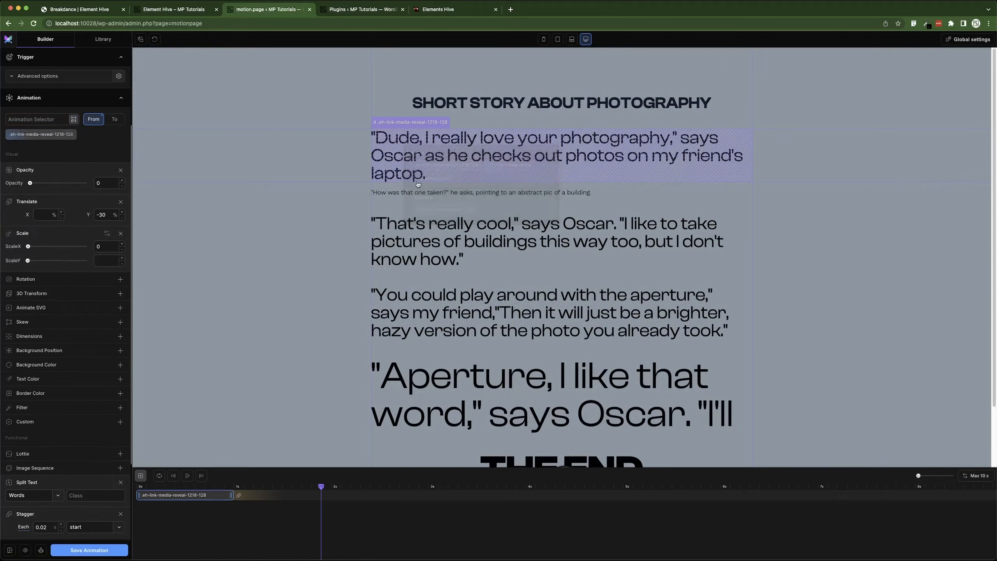
{"action": "left_click", "coordinate": [106, 550]}
{"action": "left_click", "coordinate": [173, 475]}
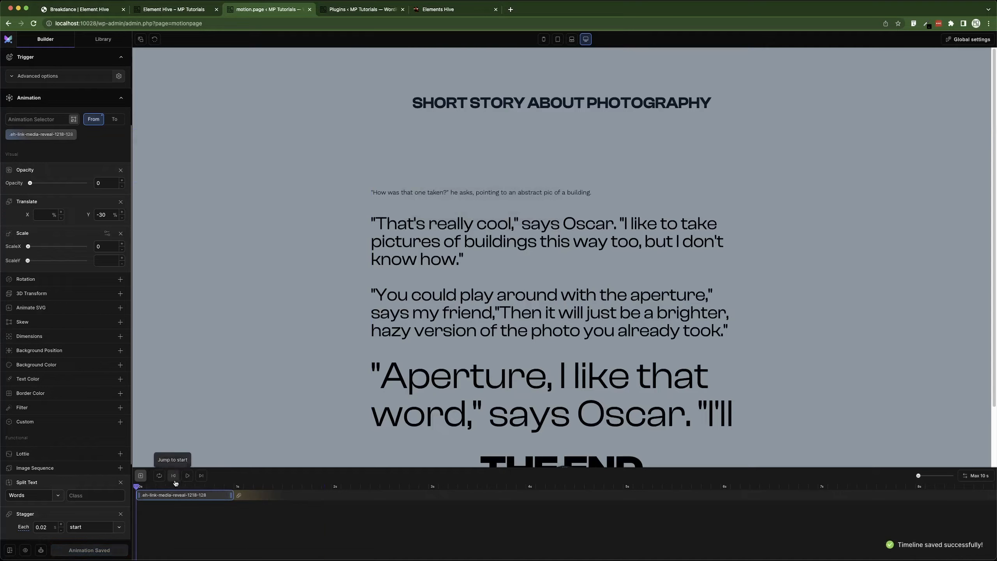
{"action": "left_click", "coordinate": [188, 475]}
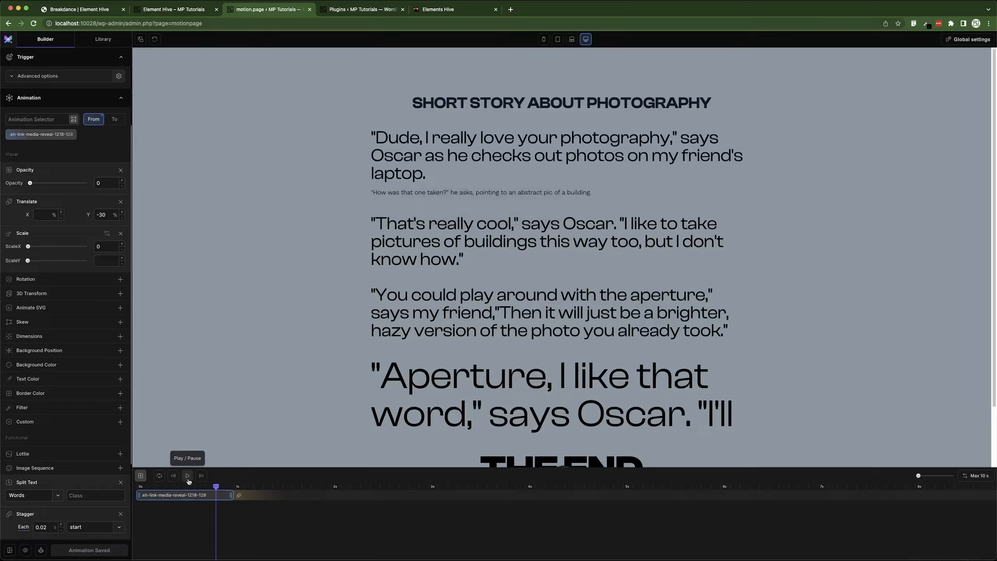
Duplicate the tween and point the copy at the second paragraph's class .eh-link-media-reveal-1218-131.
{"action": "right_click", "coordinate": [185, 496]}
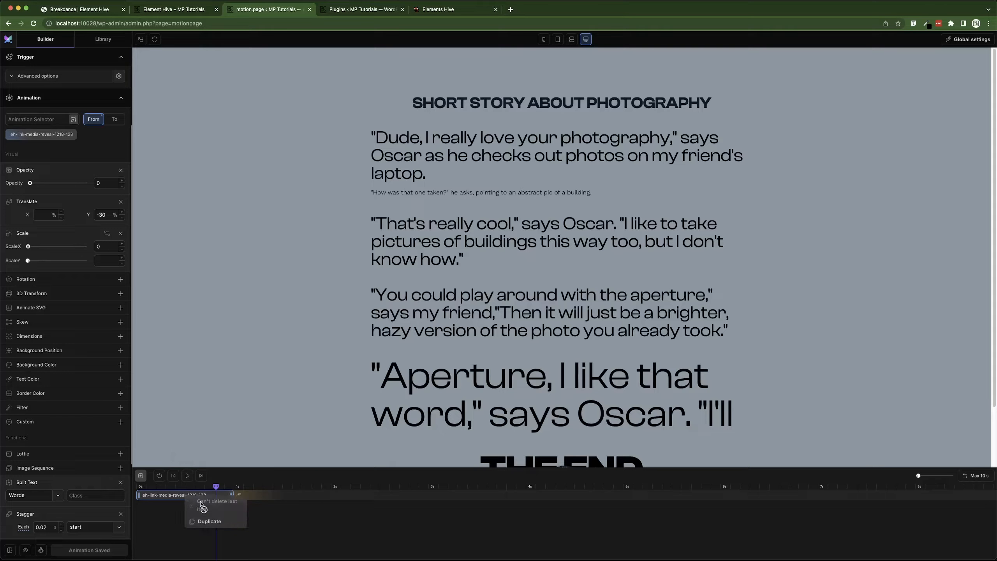
{"action": "left_click", "coordinate": [205, 522]}
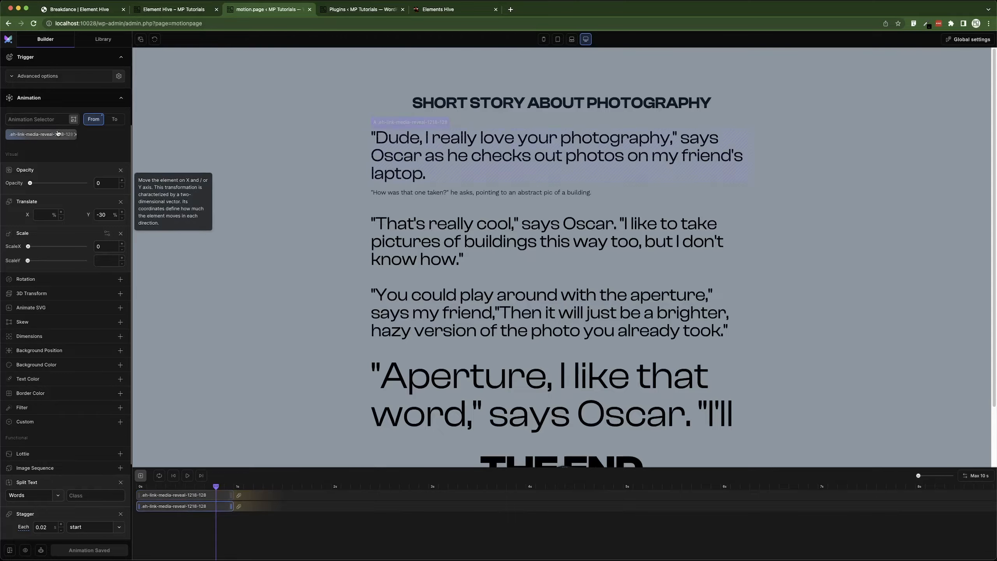
{"action": "left_click", "coordinate": [74, 120]}
{"action": "left_click", "coordinate": [475, 262]}
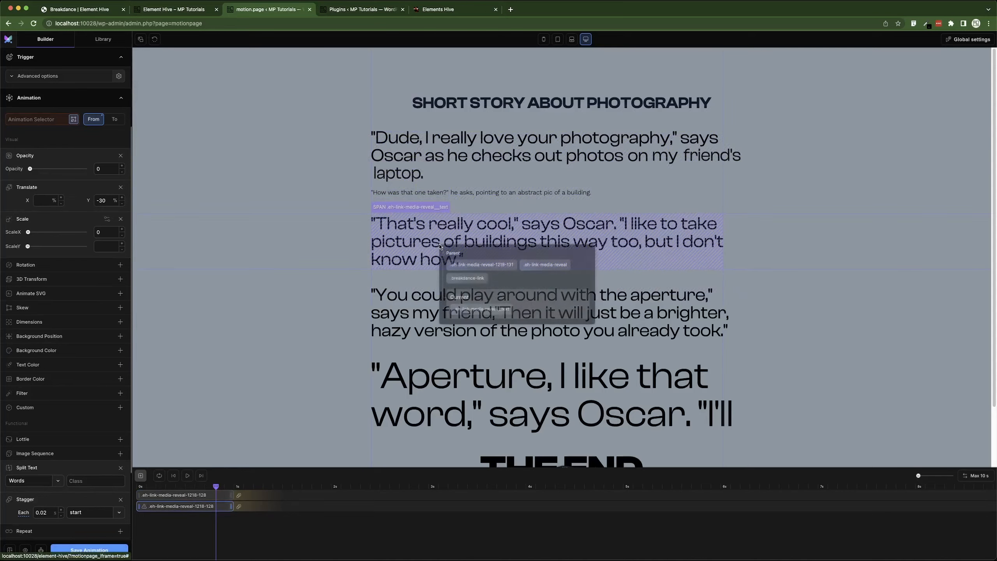
{"action": "left_click", "coordinate": [489, 267]}
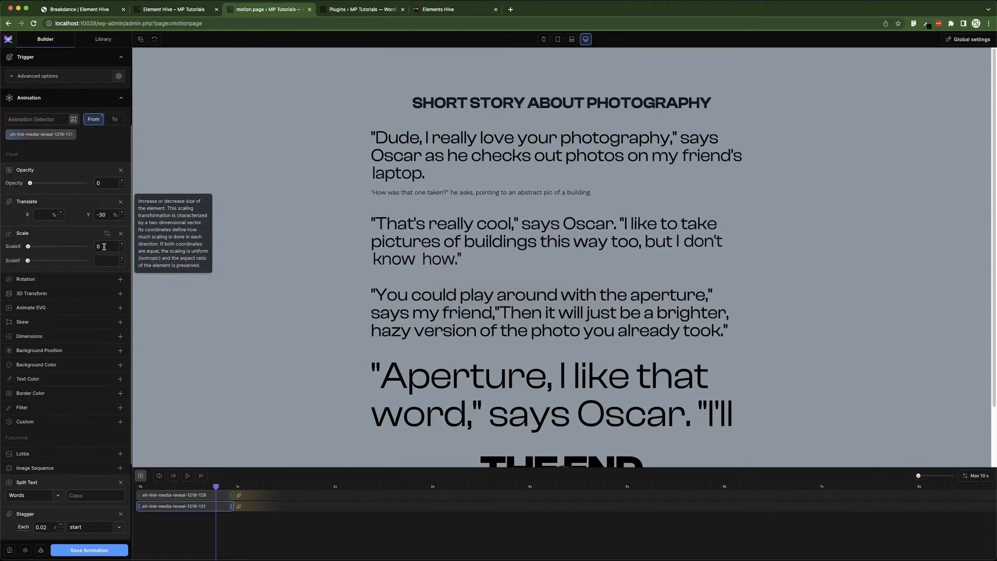
Replace the copy's Scale with a Rotation of 30 on both axes, save and preview from the start.
{"action": "left_click", "coordinate": [120, 234]}
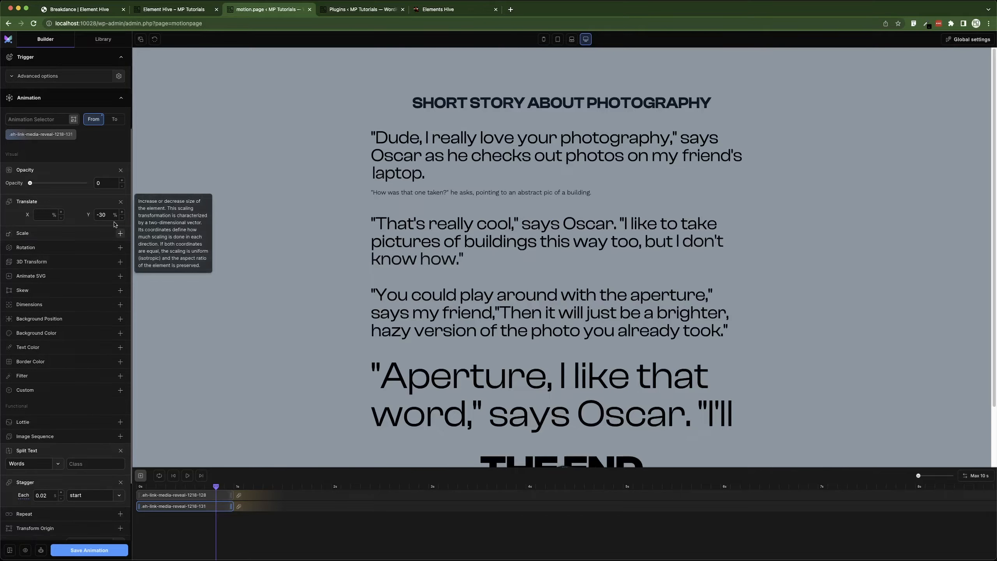
{"action": "left_click", "coordinate": [69, 247]}
{"action": "left_click", "coordinate": [106, 261]}
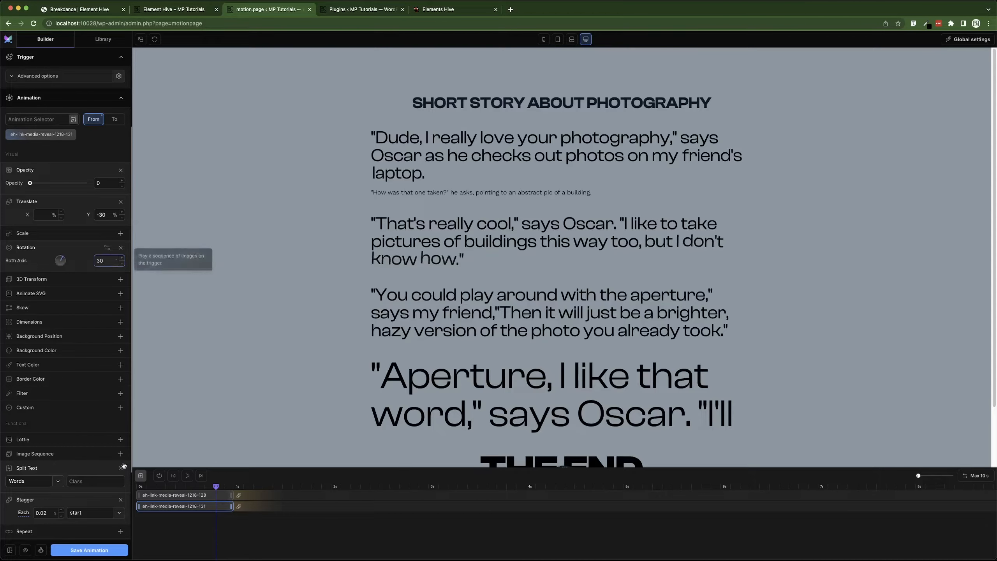
{"action": "left_click", "coordinate": [90, 550]}
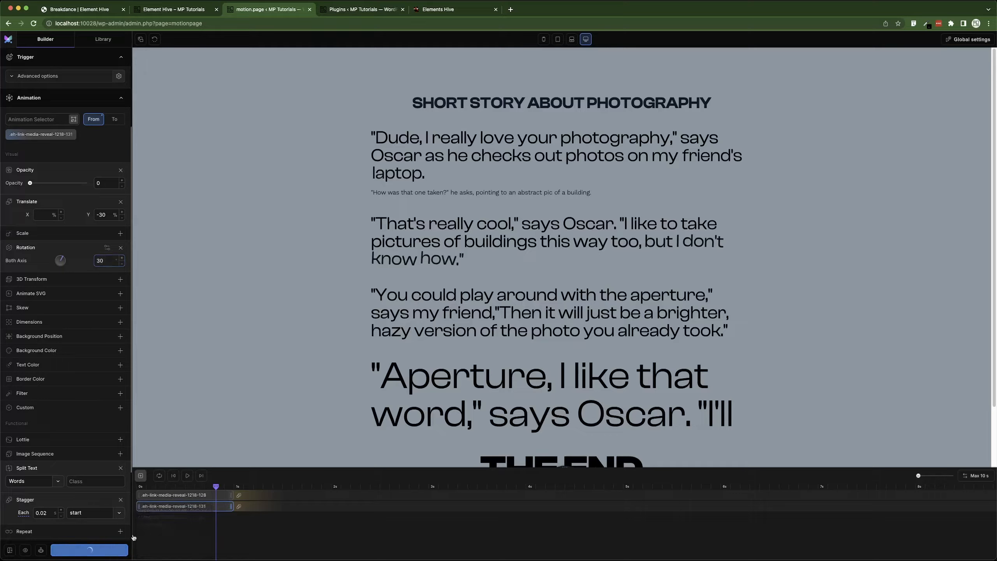
{"action": "left_click", "coordinate": [175, 477]}
{"action": "left_click", "coordinate": [188, 476]}
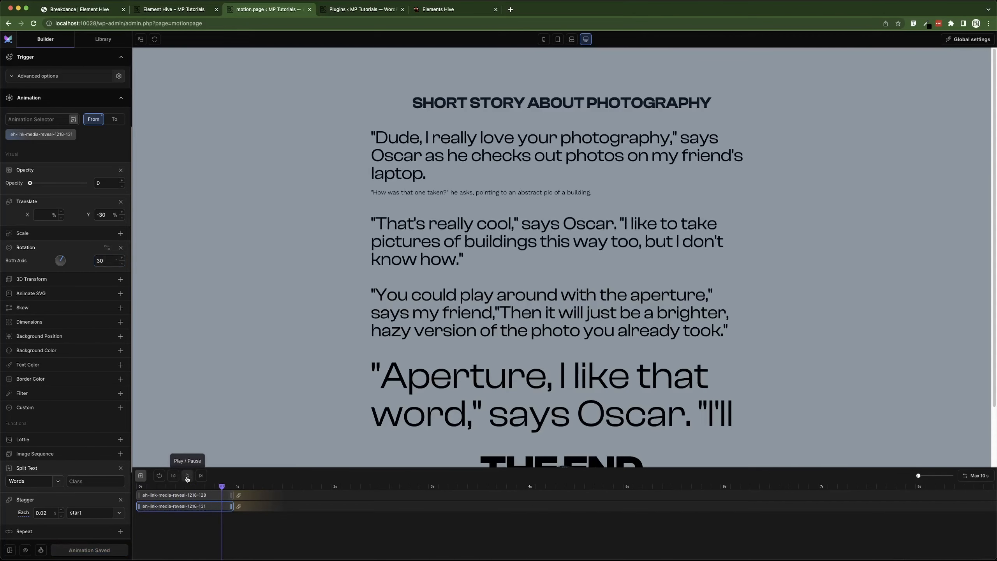
{"action": "left_click", "coordinate": [175, 477]}
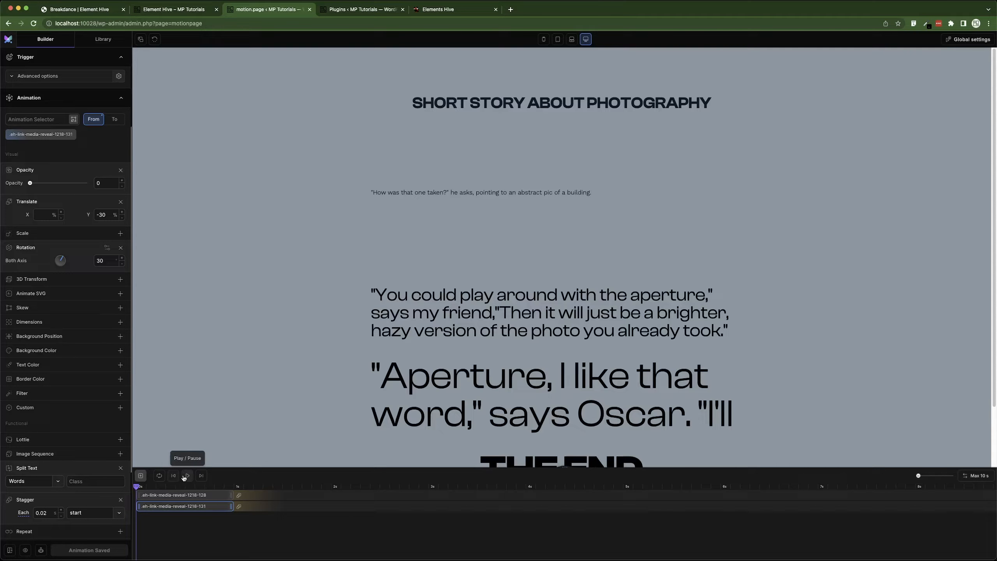
{"action": "left_click", "coordinate": [184, 477]}
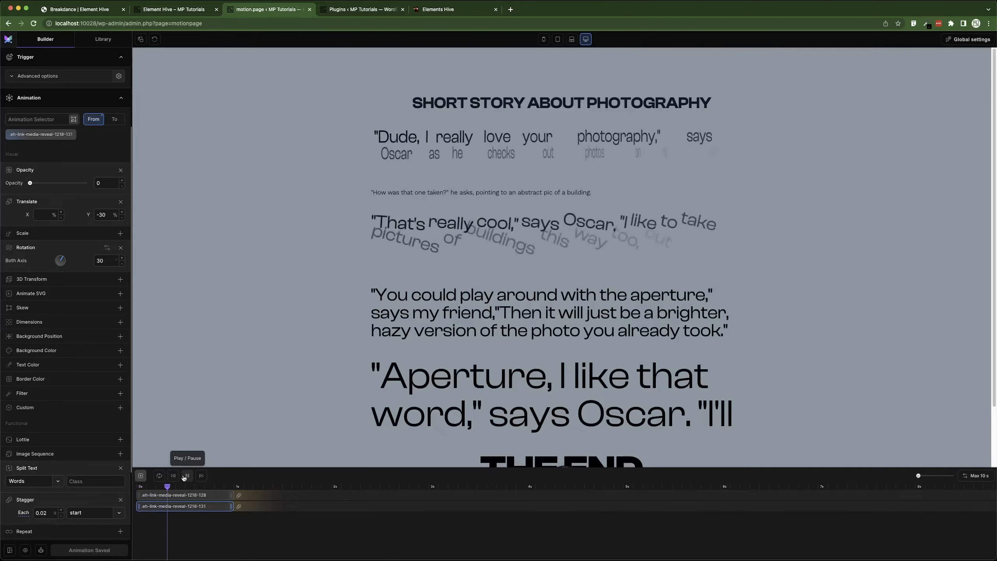
Set the copy's rotation to 5 on both axes and play the preview.
{"action": "double_click", "coordinate": [101, 258]}
{"action": "type", "text": "1"}
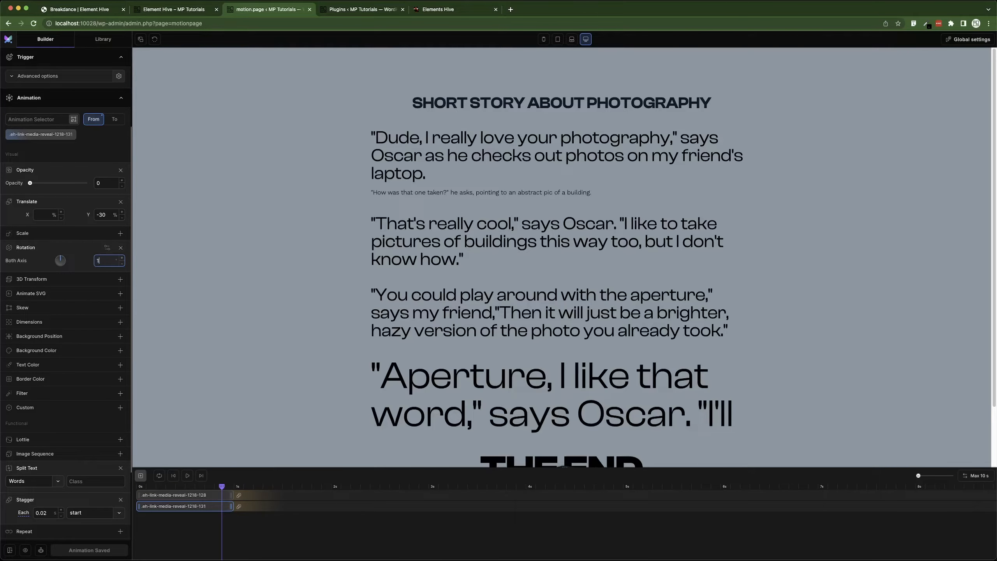
{"action": "type", "text": "0"}
{"action": "double_click", "coordinate": [100, 262]}
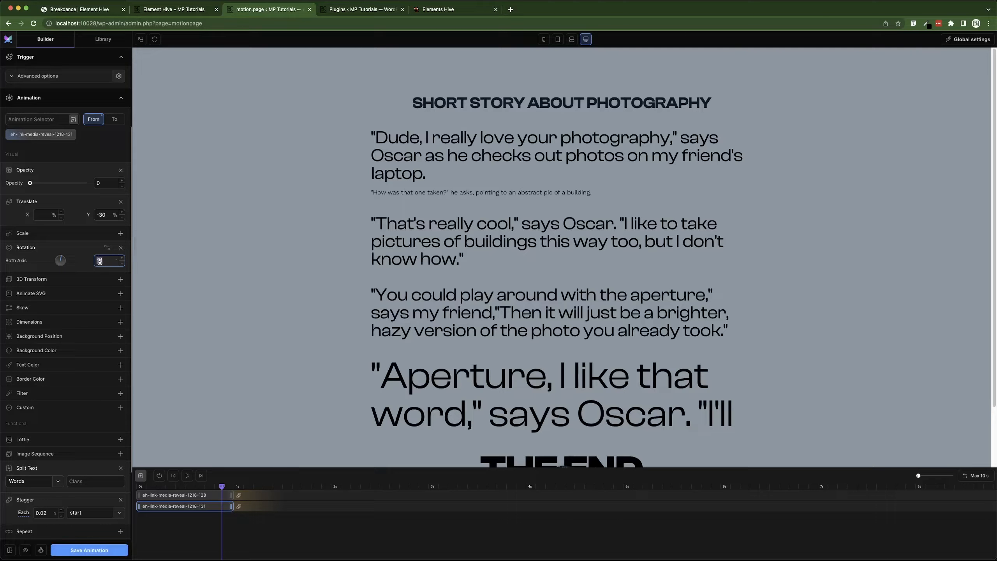
{"action": "type", "text": "5"}
{"action": "left_click", "coordinate": [188, 476]}
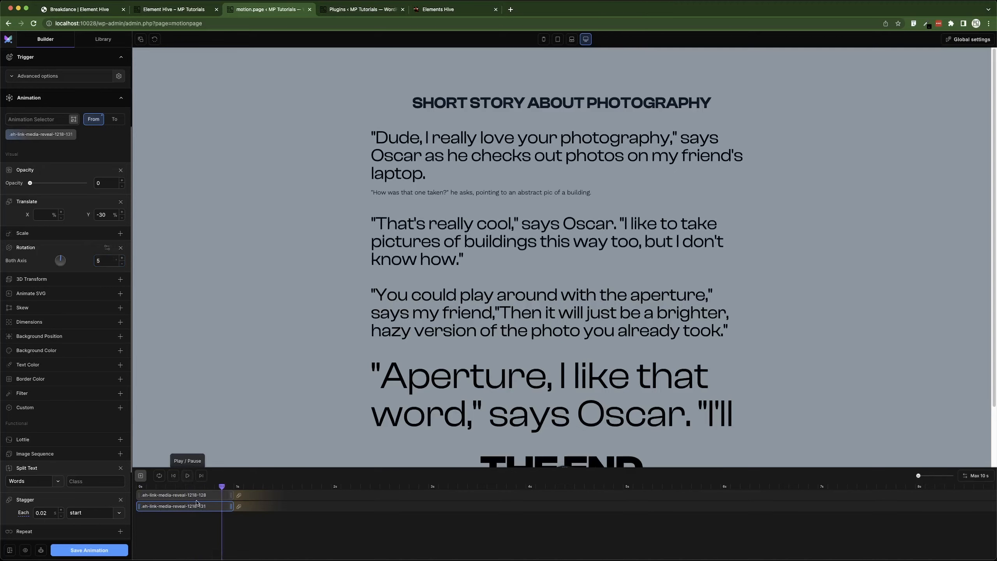
Shift the second paragraph's tween along the timeline so it overlaps the first, previewing from the start.
{"action": "left_click_drag", "start_coordinate": [191, 506], "coordinate": [285, 508]}
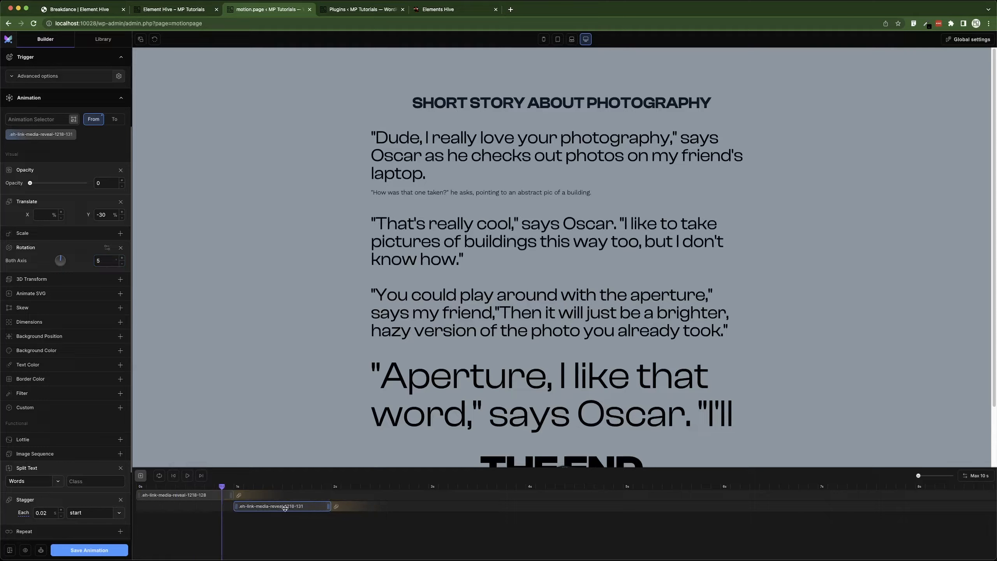
{"action": "left_click", "coordinate": [174, 476]}
{"action": "left_click", "coordinate": [188, 476]}
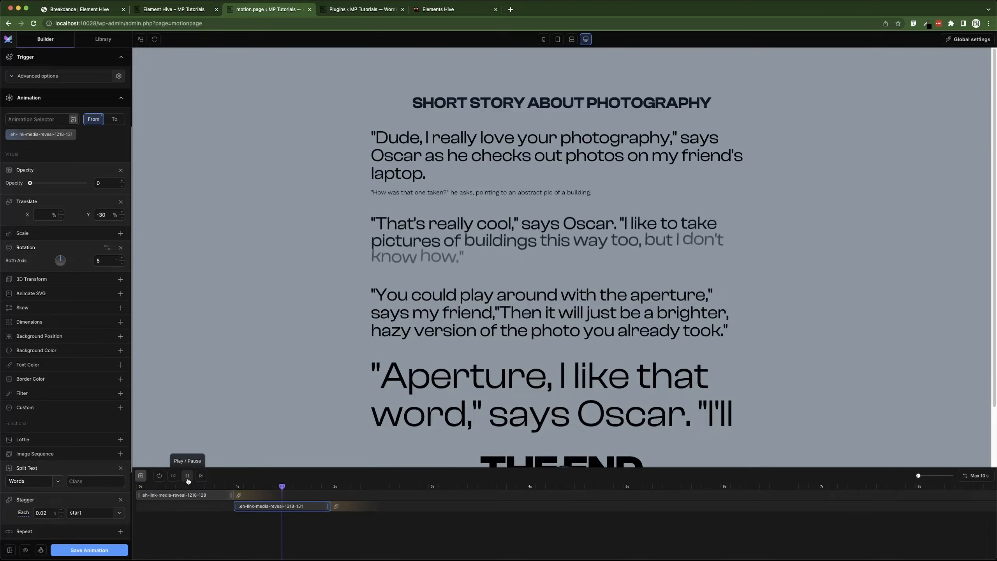
{"action": "left_click", "coordinate": [188, 476]}
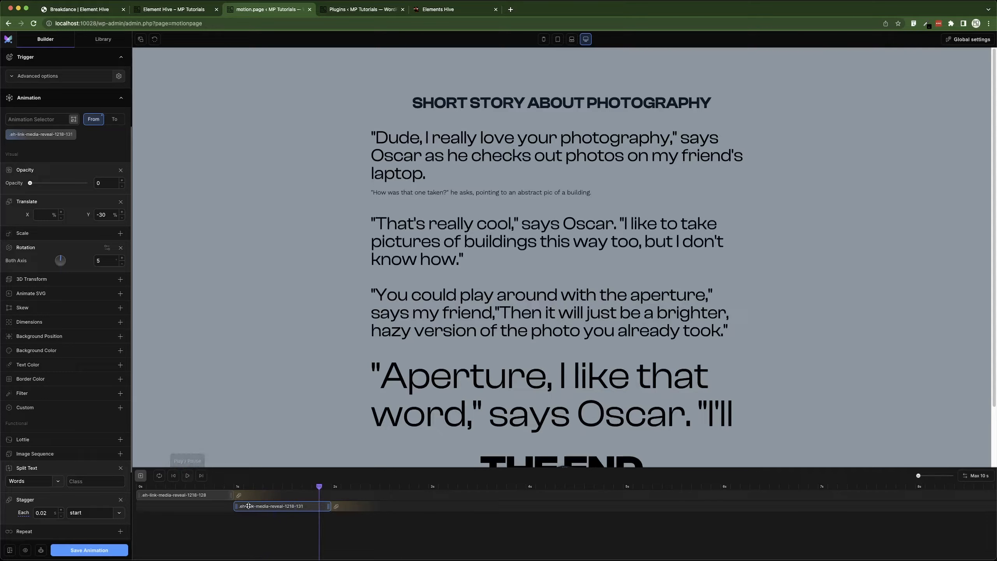
{"action": "left_click_drag", "start_coordinate": [249, 506], "coordinate": [227, 506]}
{"action": "left_click", "coordinate": [186, 476]}
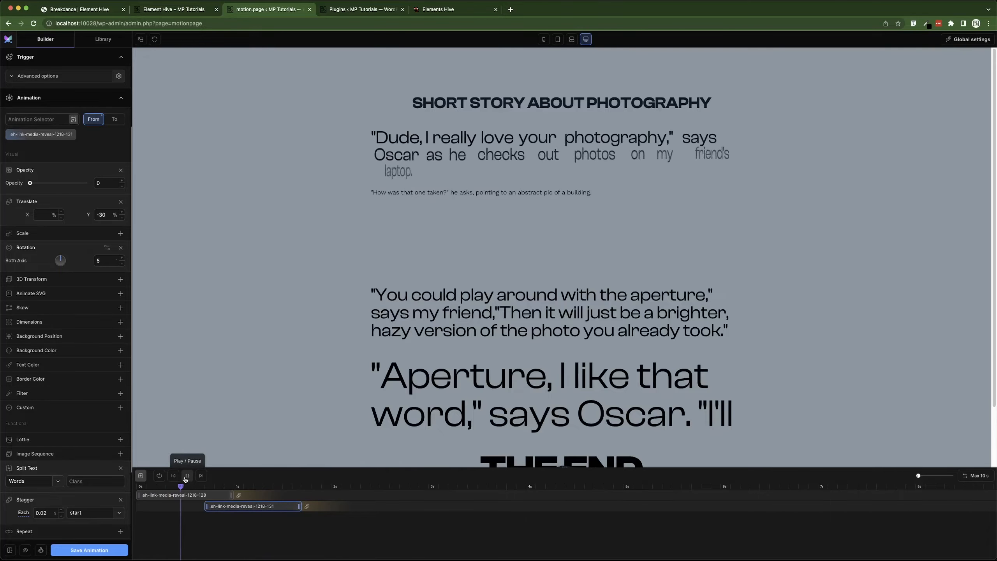
{"action": "left_click", "coordinate": [187, 476]}
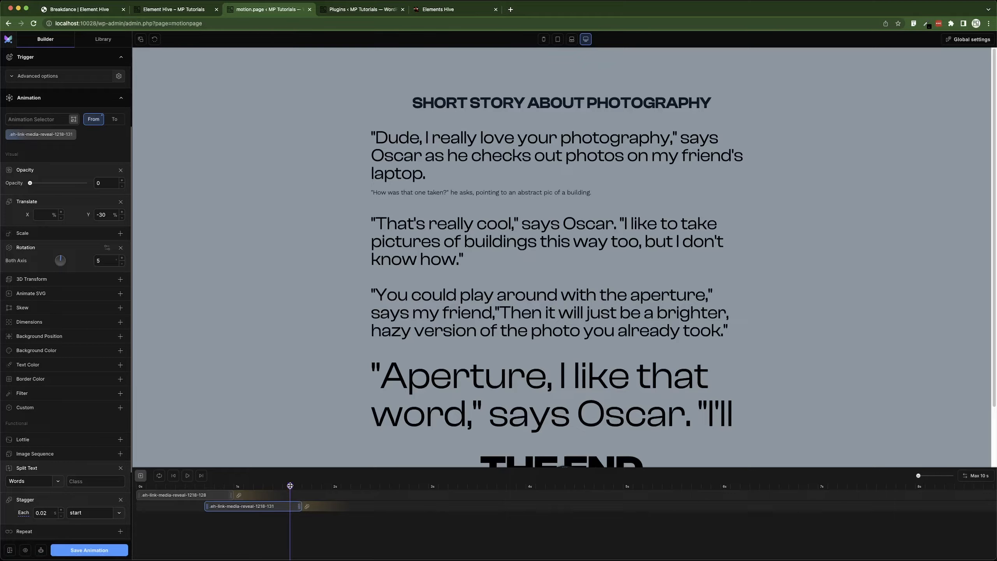
Duplicate the second paragraph's tween and offset the copy later on the timeline.
{"action": "right_click", "coordinate": [260, 506]}
{"action": "left_click", "coordinate": [289, 526]}
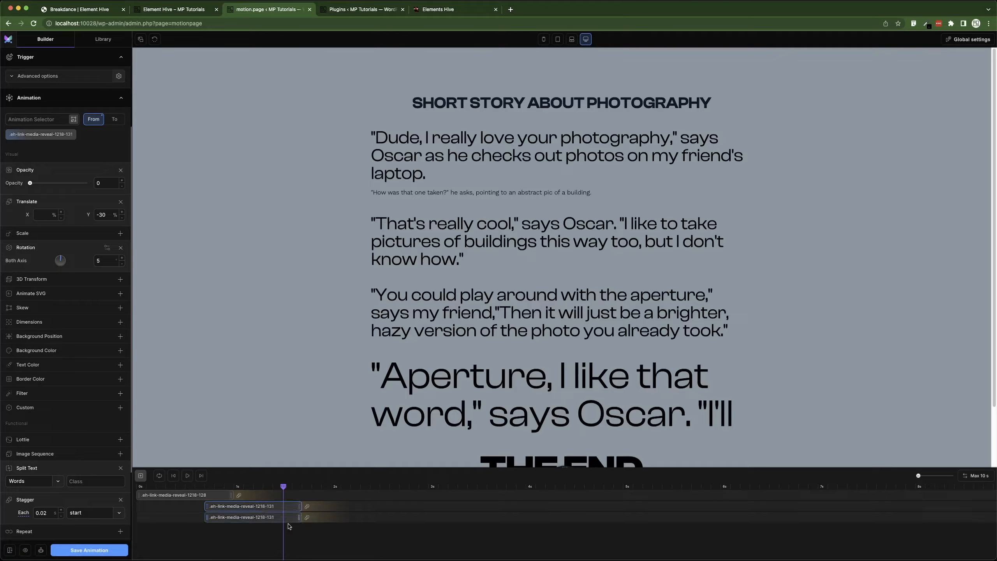
{"action": "left_click_drag", "start_coordinate": [262, 518], "coordinate": [326, 517]}
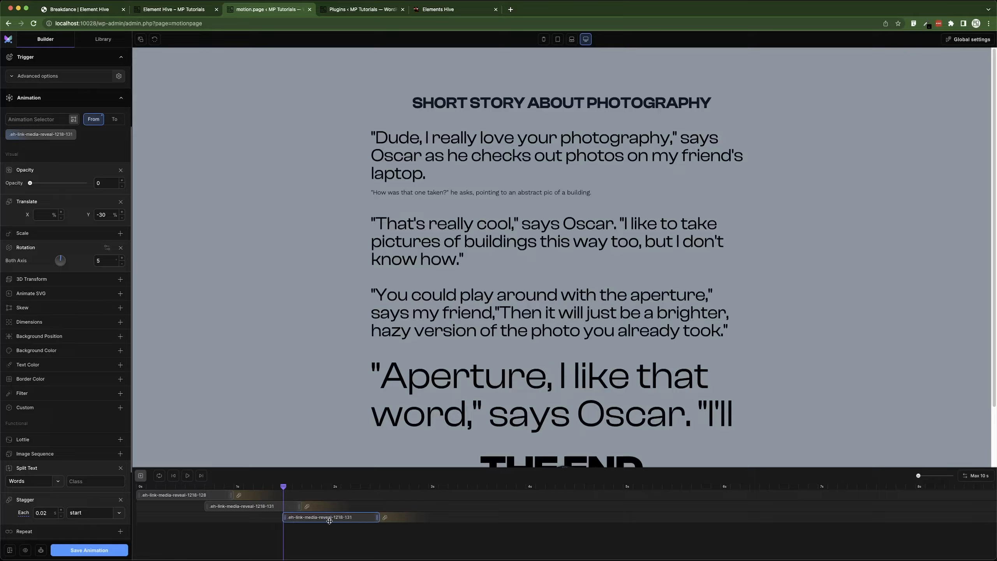
Retarget the copied tween to the third paragraph's class .eh-link-media-reveal-1218-132 with the selector scanner.
{"action": "left_click", "coordinate": [72, 134]}
{"action": "left_click", "coordinate": [74, 120]}
{"action": "left_click", "coordinate": [394, 312]}
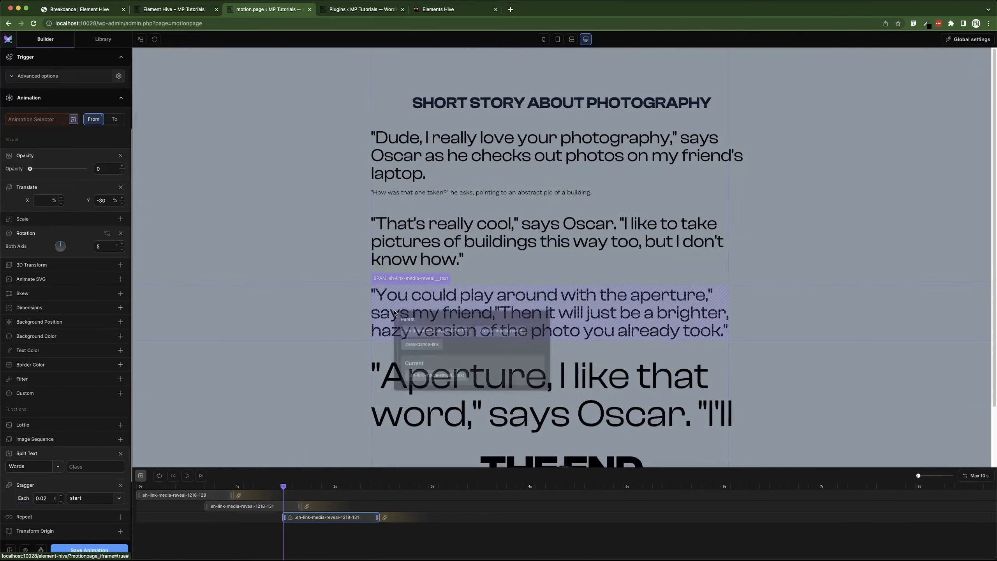
{"action": "left_click", "coordinate": [438, 331]}
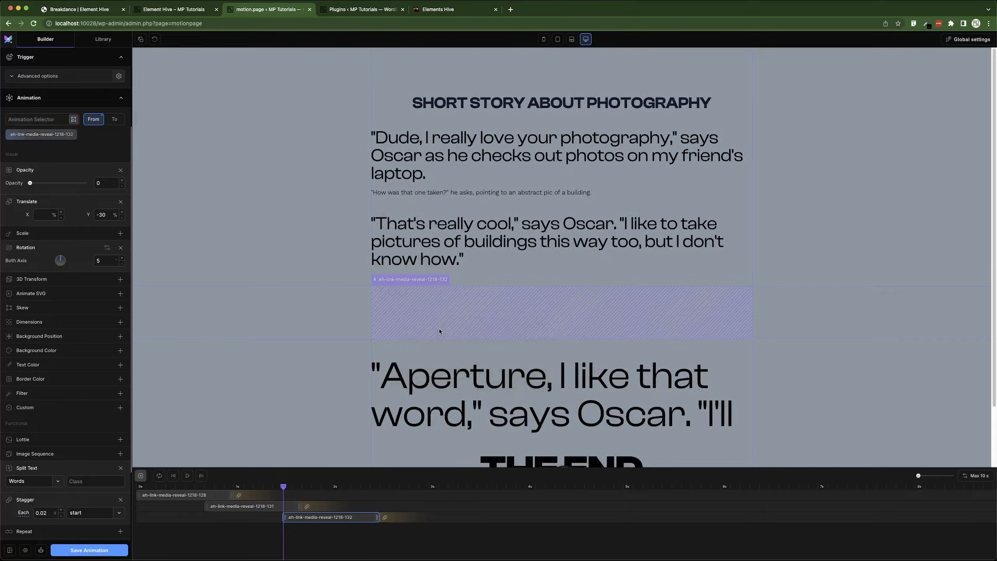
Replace the copy's Rotation with a Skew of 20 on X, preview from the start and save.
{"action": "left_click", "coordinate": [120, 249]}
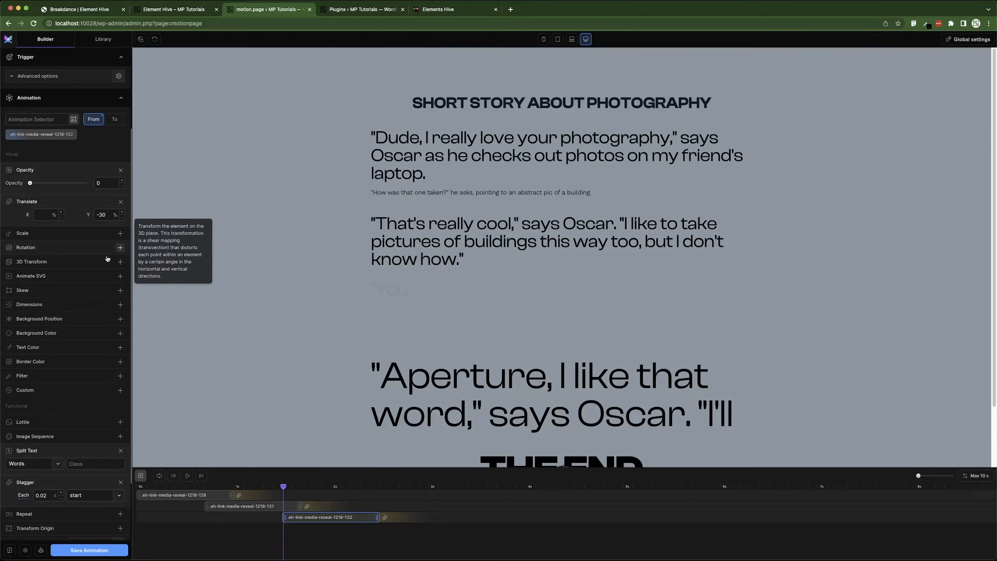
{"action": "left_click", "coordinate": [80, 292]}
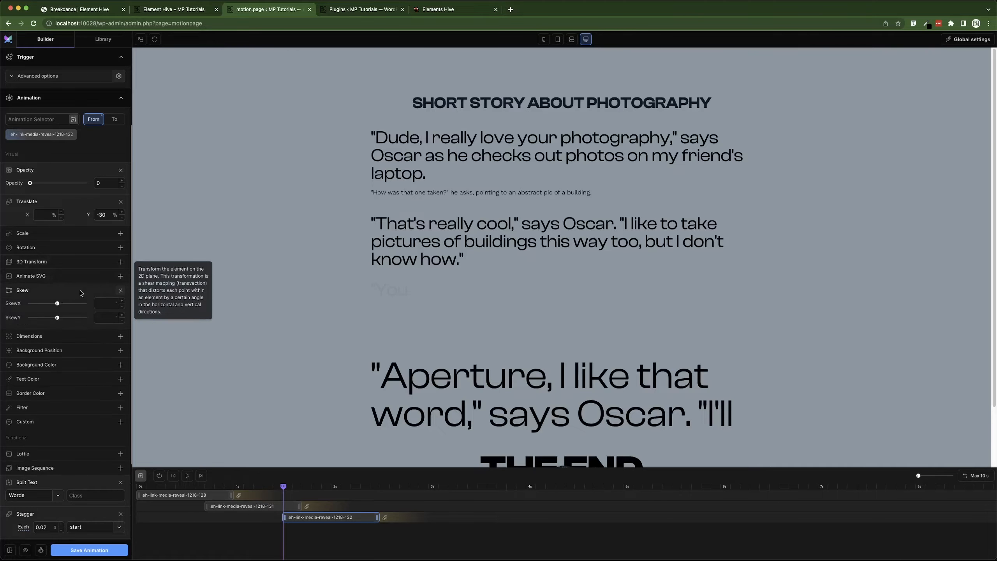
{"action": "left_click", "coordinate": [108, 303]}
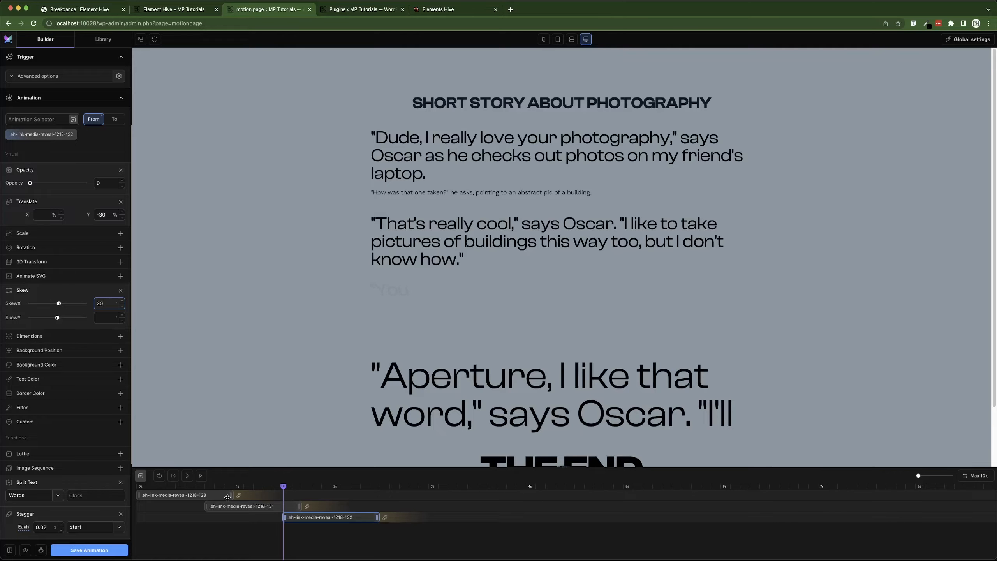
{"action": "left_click", "coordinate": [177, 477]}
{"action": "left_click", "coordinate": [188, 476]}
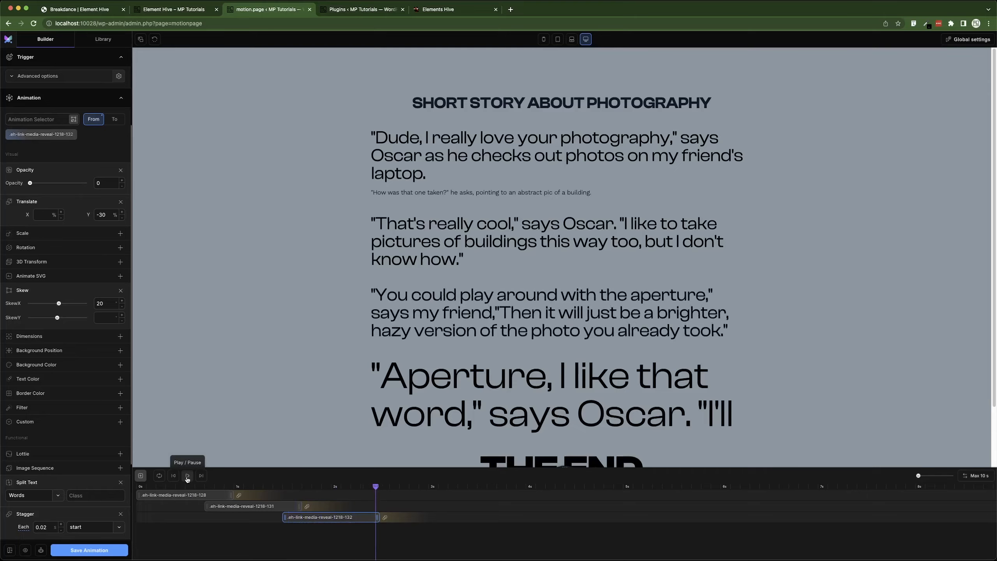
{"action": "key", "text": "super+s"}
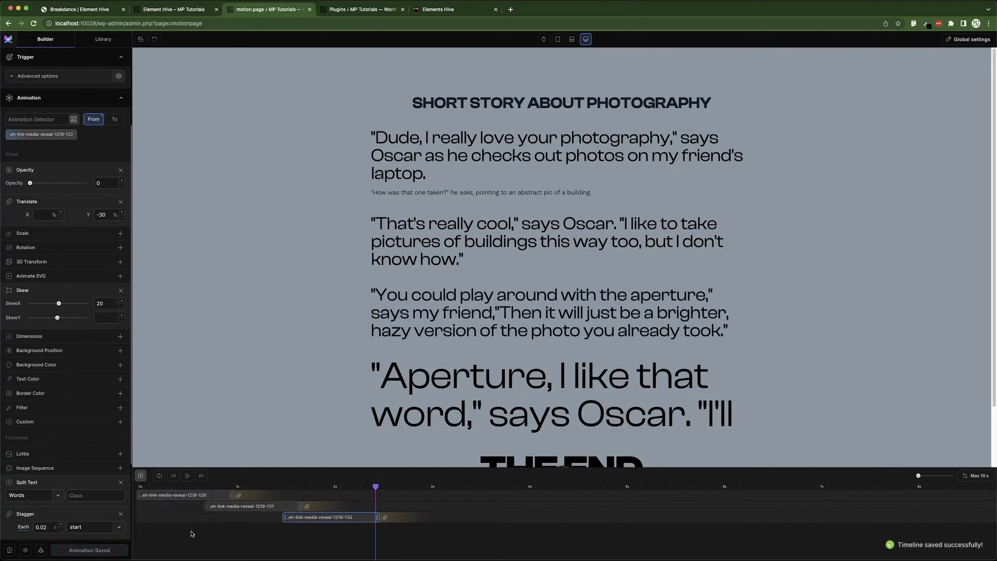
Add another tween copy and retarget it to the fourth paragraph's class .eh-link-media-reveal-1218-133.
{"action": "left_click_drag", "start_coordinate": [378, 484], "coordinate": [373, 529]}
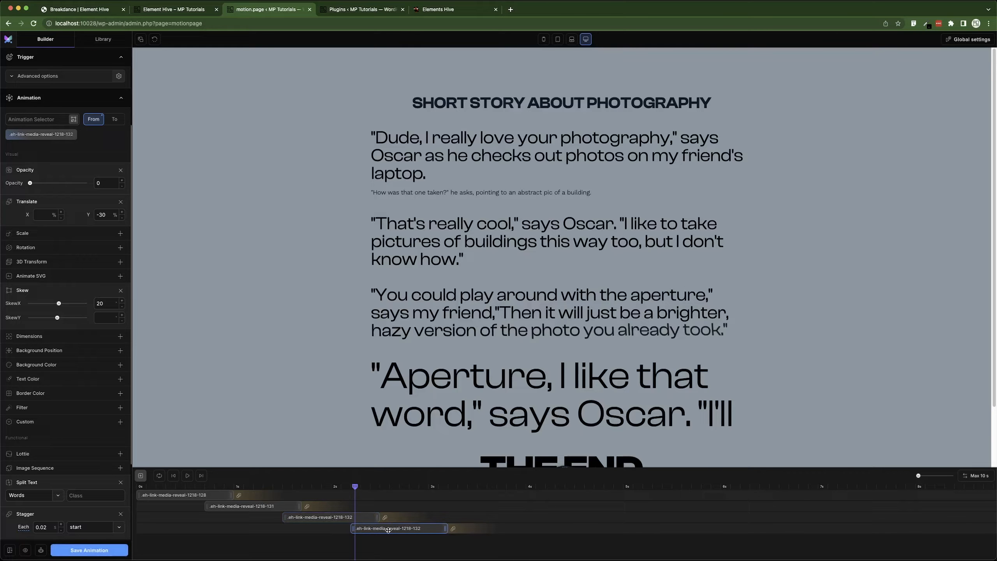
{"action": "scroll", "coordinate": [527, 308], "scroll_direction": "down", "scroll_amount": 2}
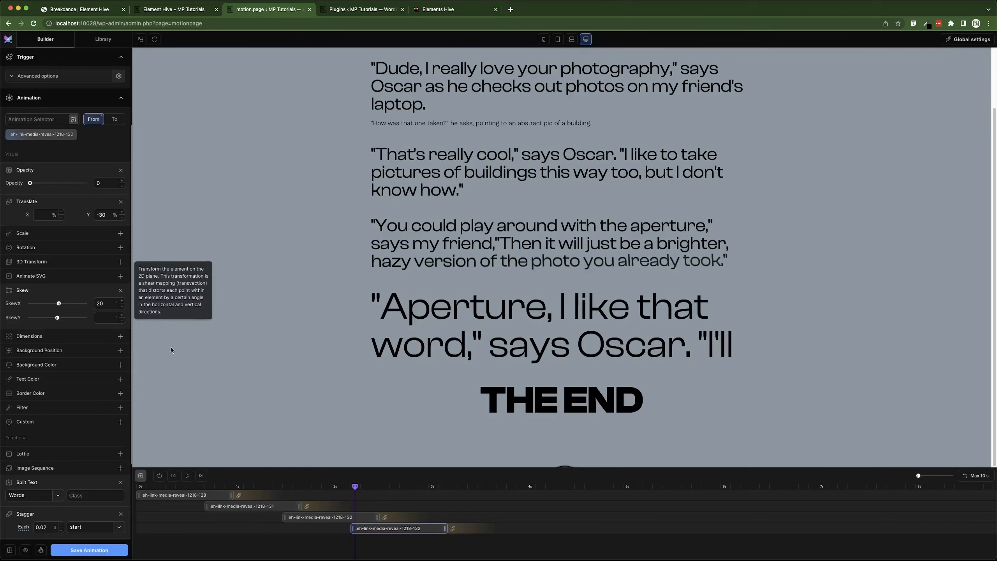
{"action": "left_click", "coordinate": [61, 134]}
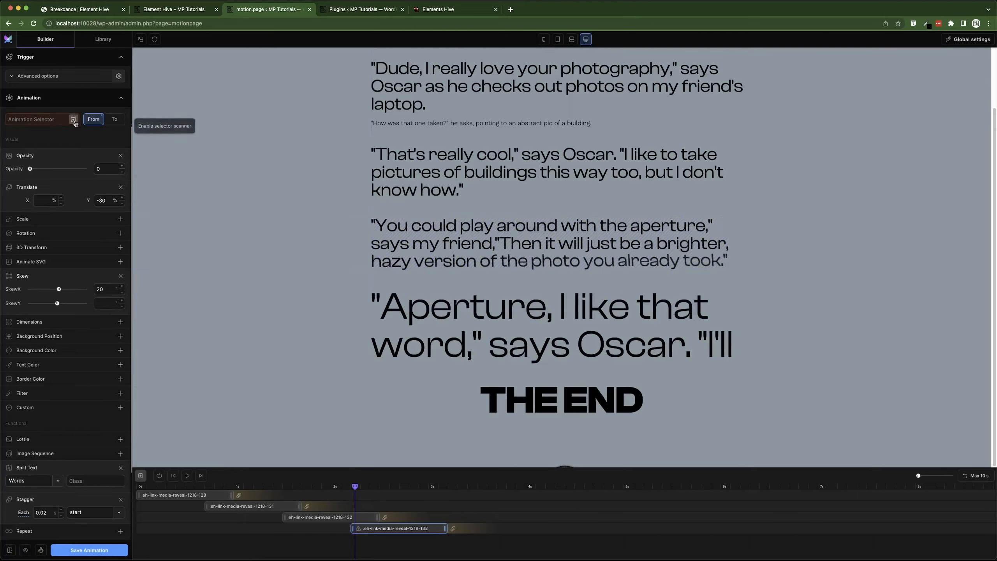
{"action": "left_click", "coordinate": [73, 119]}
{"action": "left_click", "coordinate": [488, 323]}
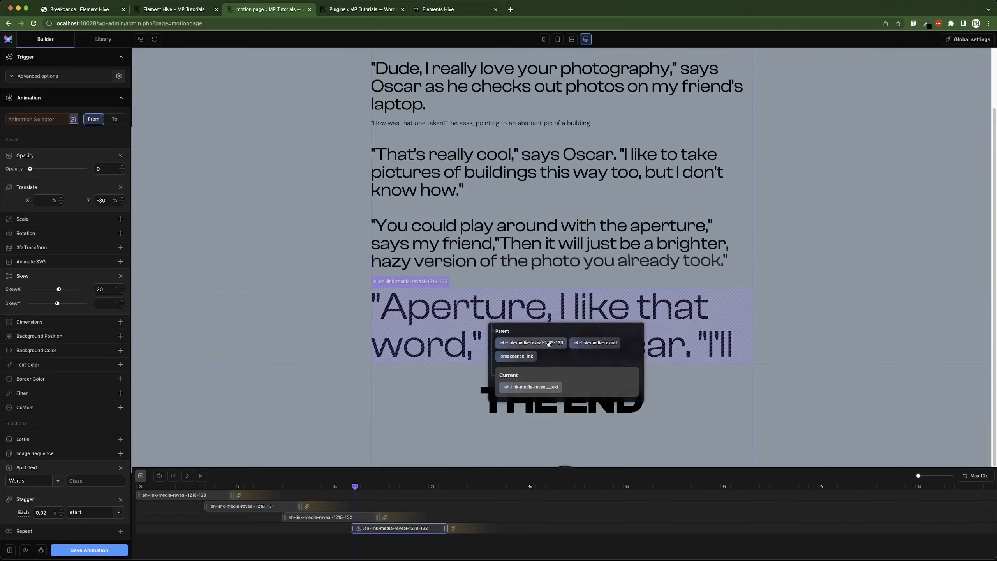
{"action": "left_click", "coordinate": [549, 342]}
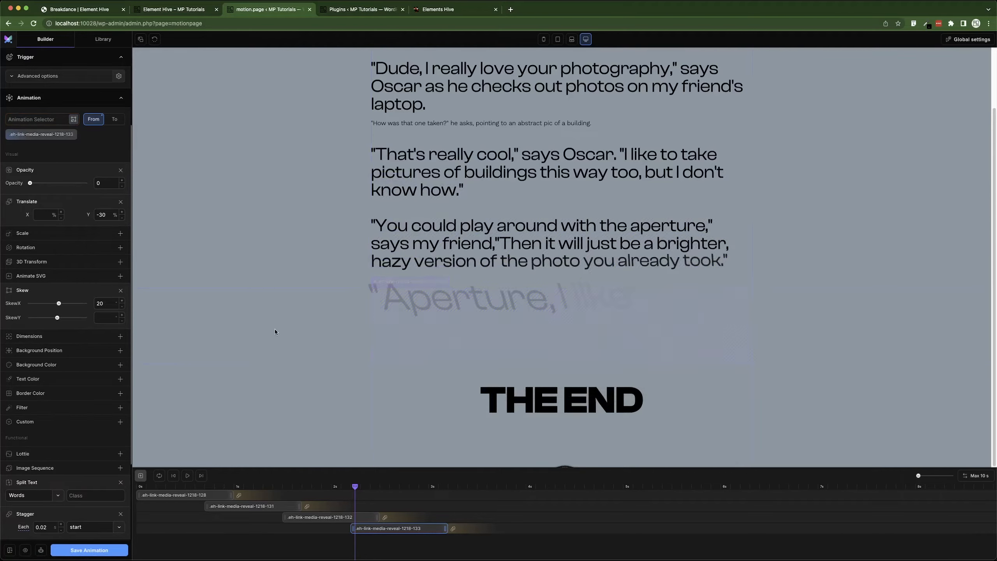
Replace the Skew with a Dimensions height of 20% and preview from the start.
{"action": "left_click", "coordinate": [120, 290]}
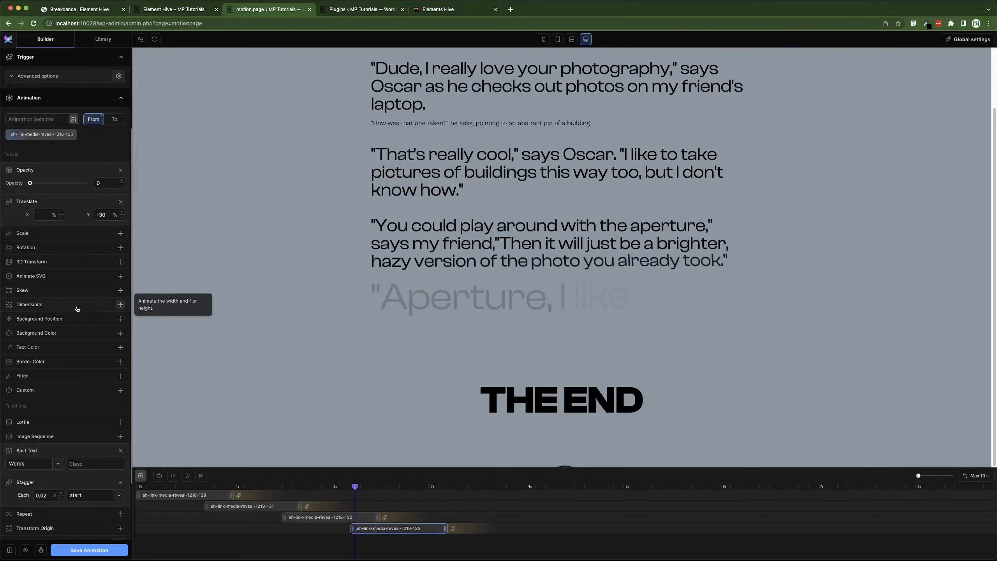
{"action": "left_click", "coordinate": [79, 306]}
{"action": "left_click", "coordinate": [98, 317]}
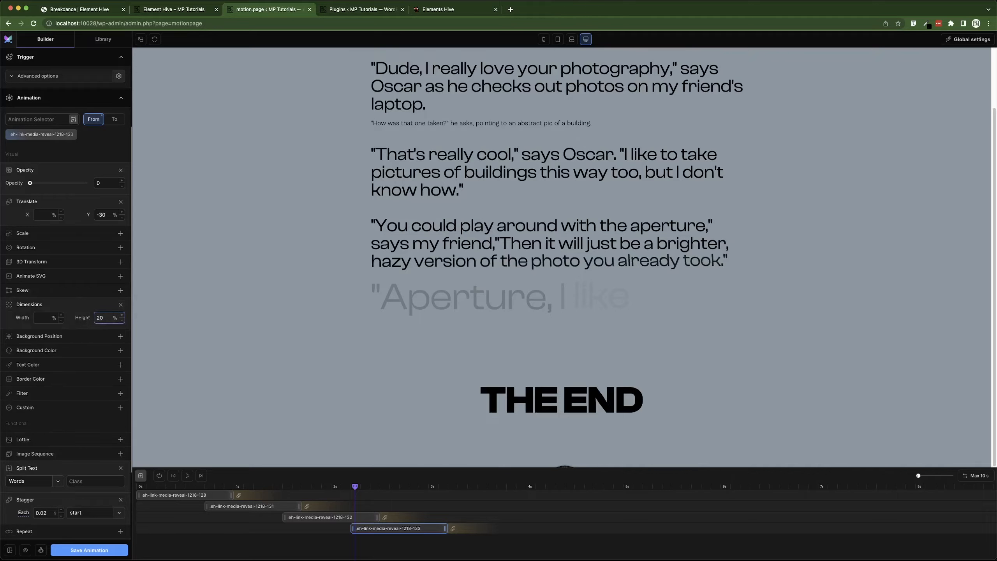
{"action": "left_click", "coordinate": [175, 475]}
{"action": "left_click", "coordinate": [187, 476]}
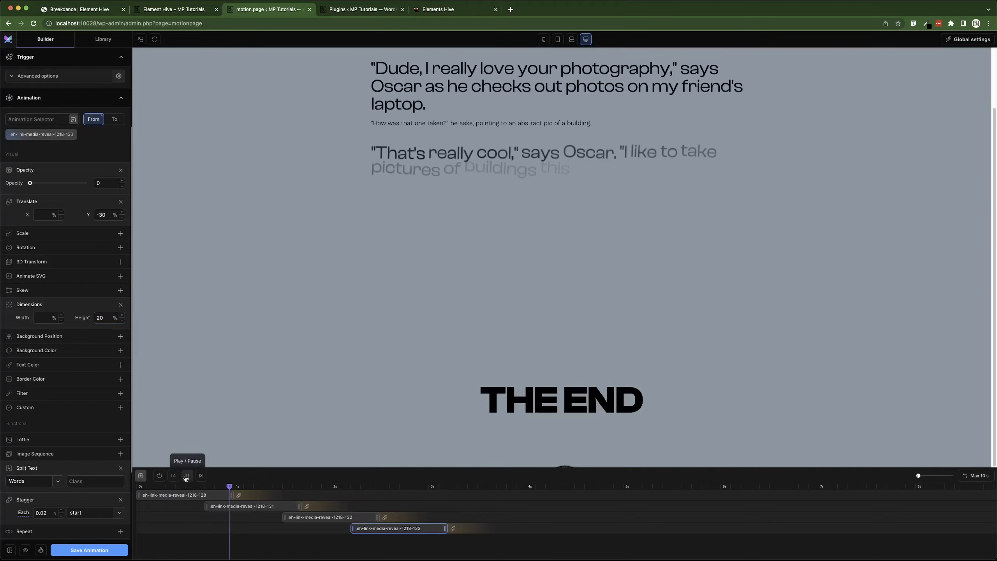
{"action": "left_click", "coordinate": [187, 476]}
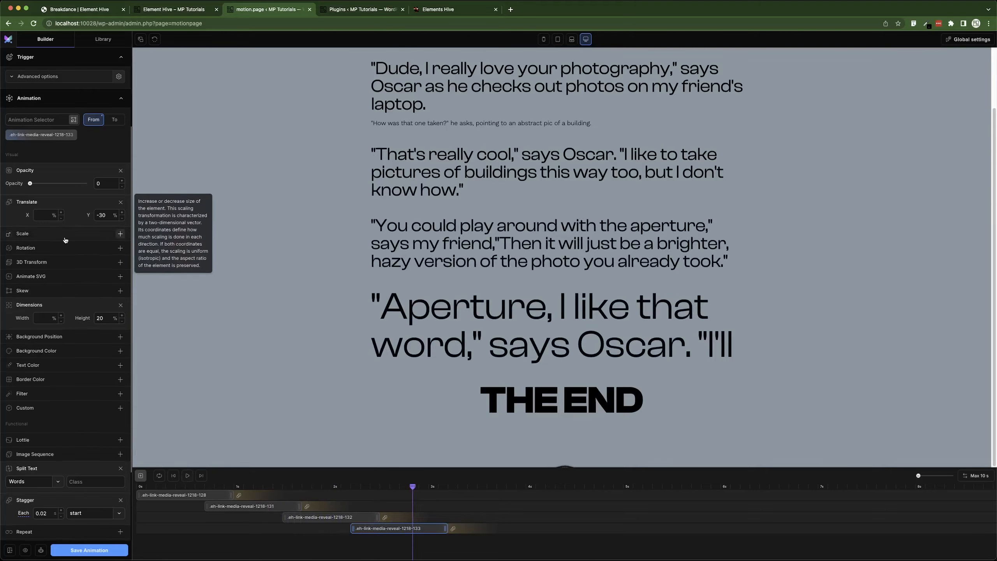
Clear the height and set the Dimensions width to 20% instead, then jump to the start.
{"action": "scroll", "coordinate": [68, 241], "scroll_direction": "up", "scroll_amount": 1}
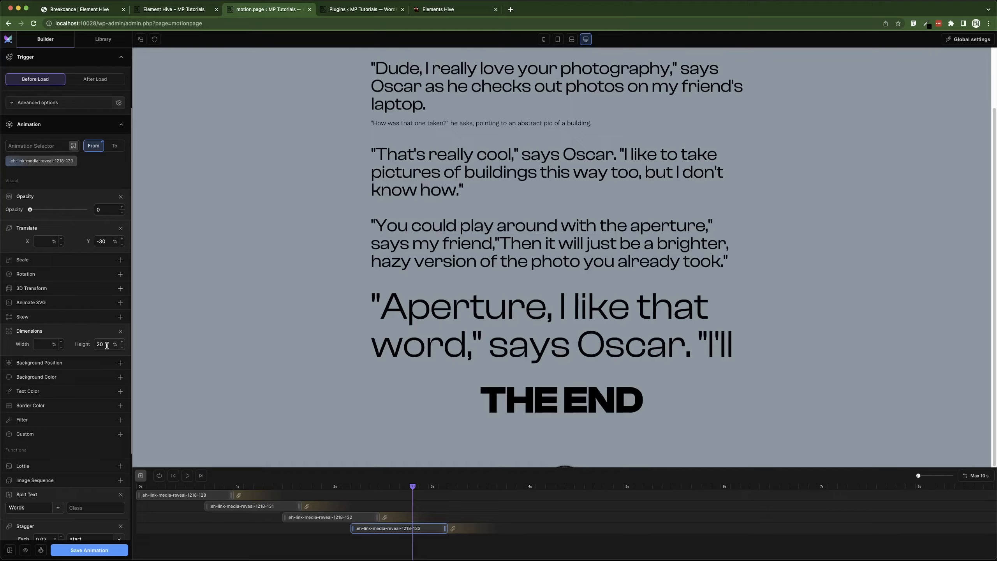
{"action": "key", "text": "BackSpace"}
{"action": "key", "text": "BackSpace"}
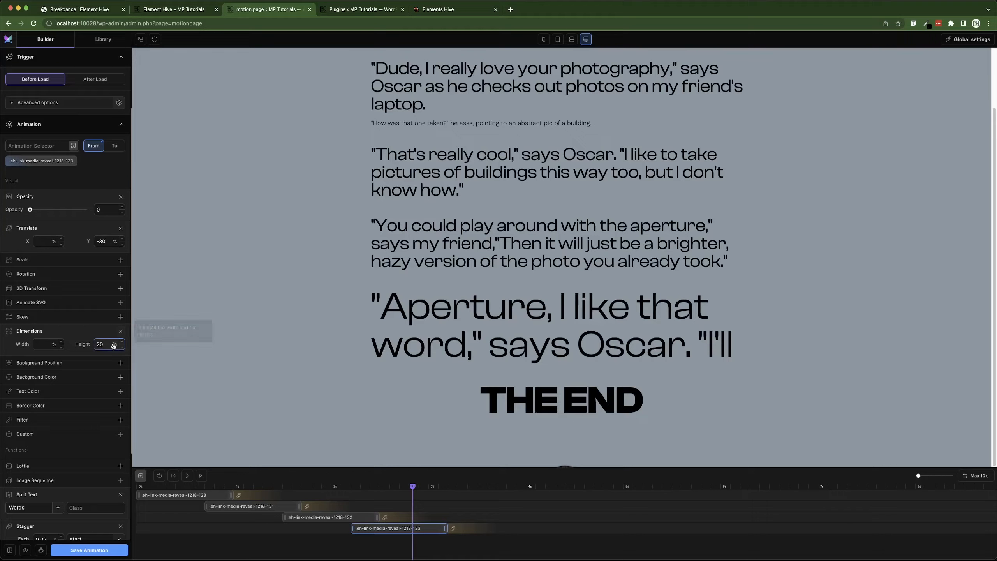
{"action": "left_click", "coordinate": [37, 345]}
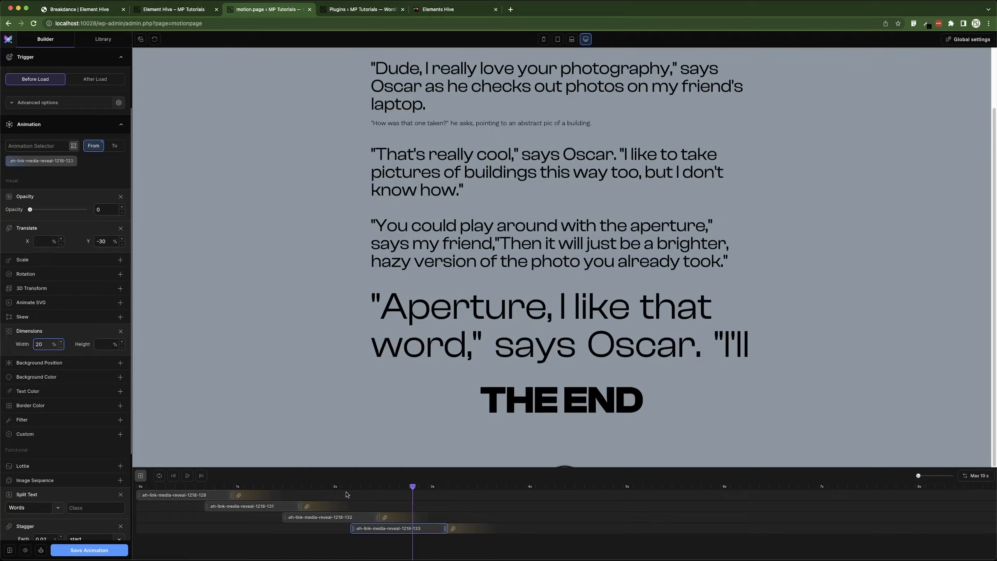
{"action": "left_click", "coordinate": [176, 477]}
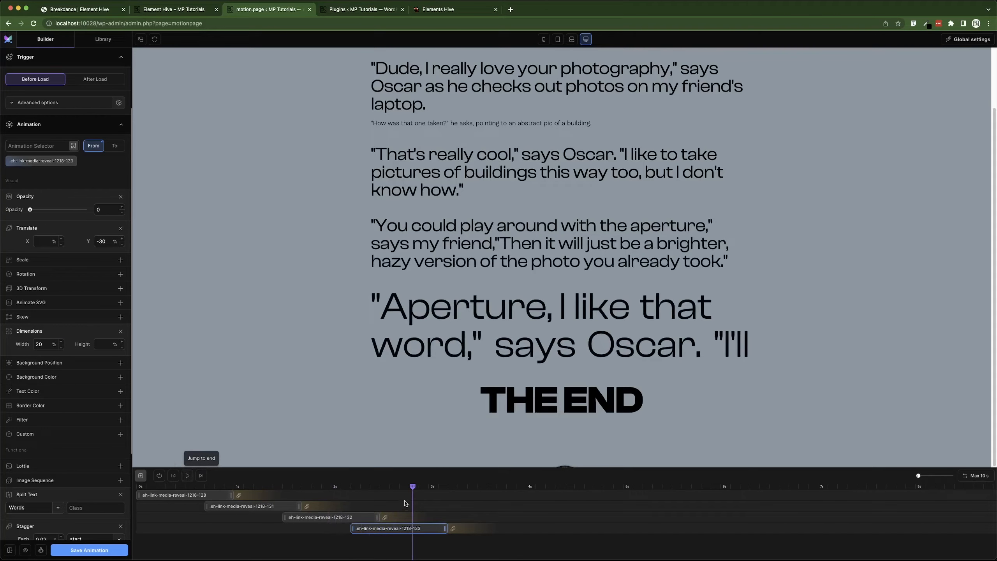
Duplicate the fourth paragraph's tween and offset the copy later on the timeline.
{"action": "left_click_drag", "start_coordinate": [435, 497], "coordinate": [489, 531]}
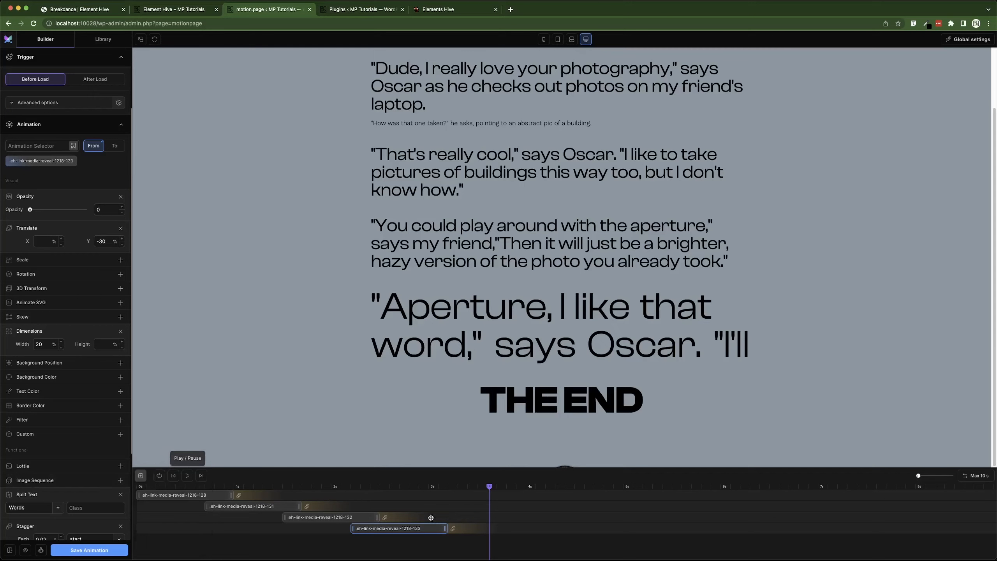
{"action": "right_click", "coordinate": [428, 531]}
{"action": "left_click", "coordinate": [447, 550]}
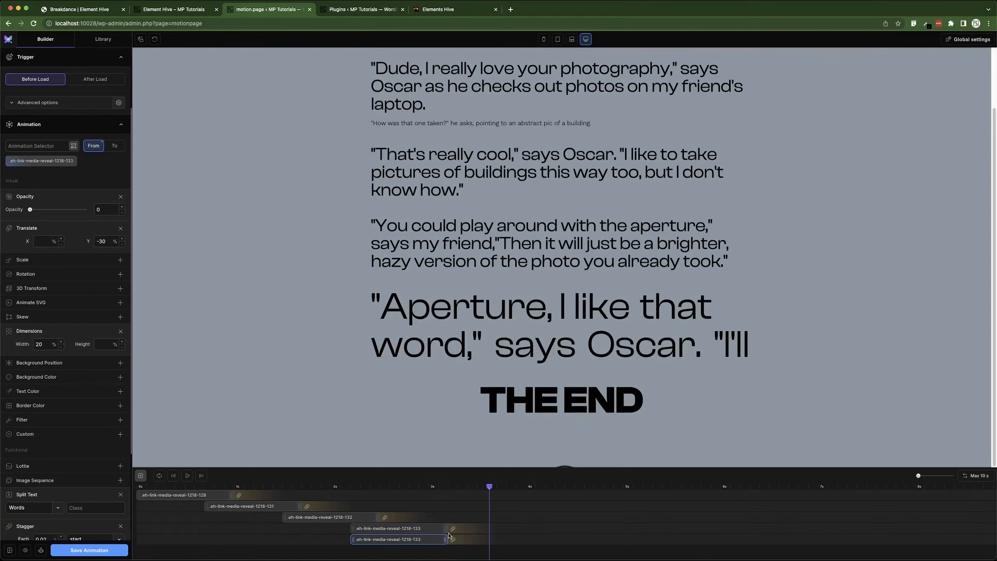
{"action": "left_click_drag", "start_coordinate": [421, 541], "coordinate": [476, 539]}
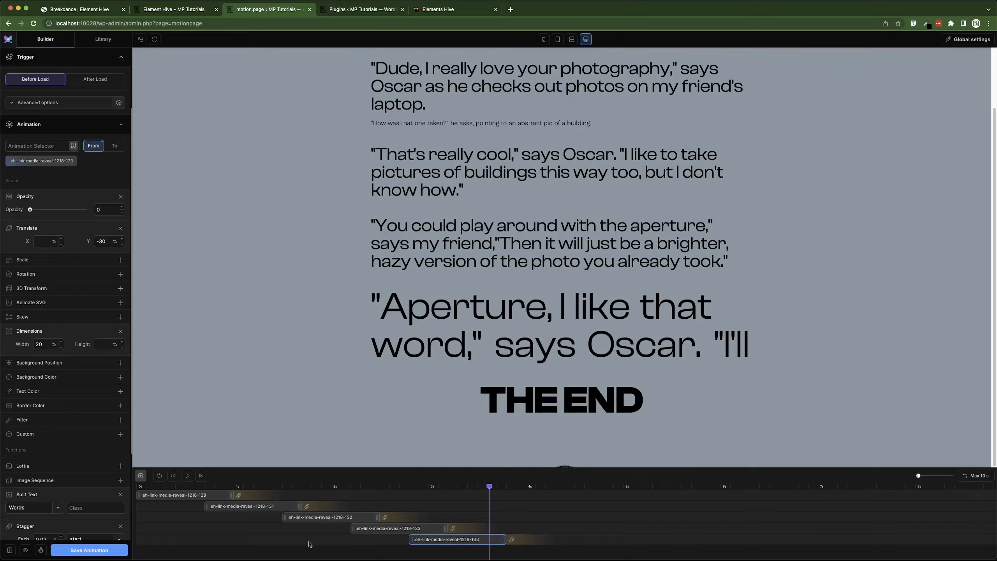
Retarget the copied tween to the fifth paragraph's class .eh-link-media-reveal-1218-134 and preview it from an earlier point.
{"action": "left_click", "coordinate": [70, 161]}
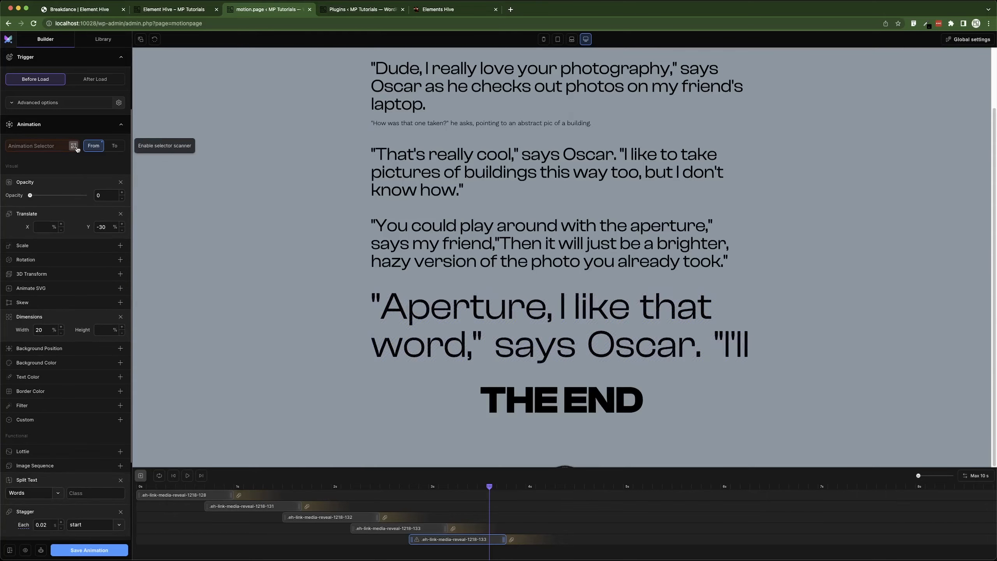
{"action": "left_click", "coordinate": [73, 146]}
{"action": "left_click", "coordinate": [425, 399]}
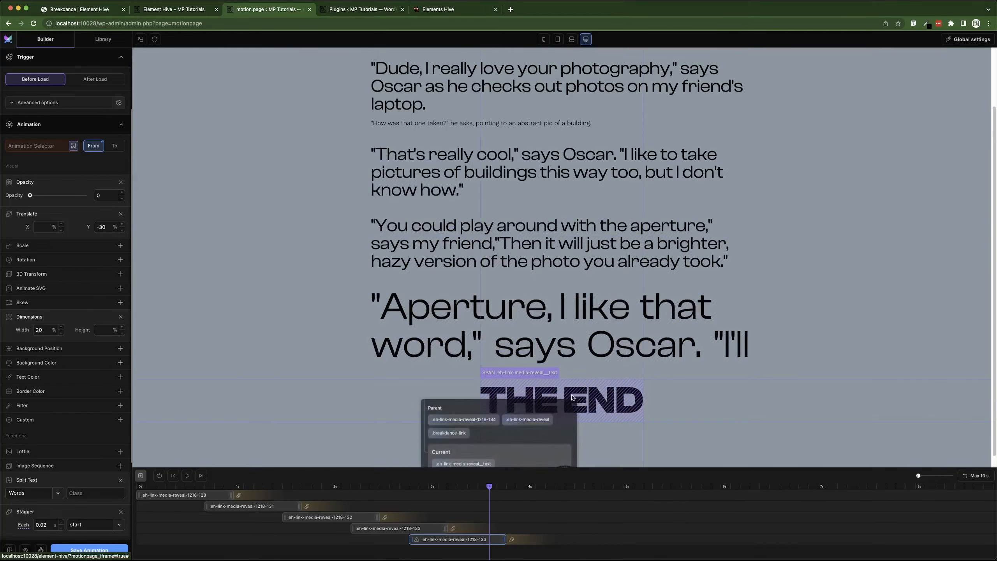
{"action": "left_click", "coordinate": [469, 420]}
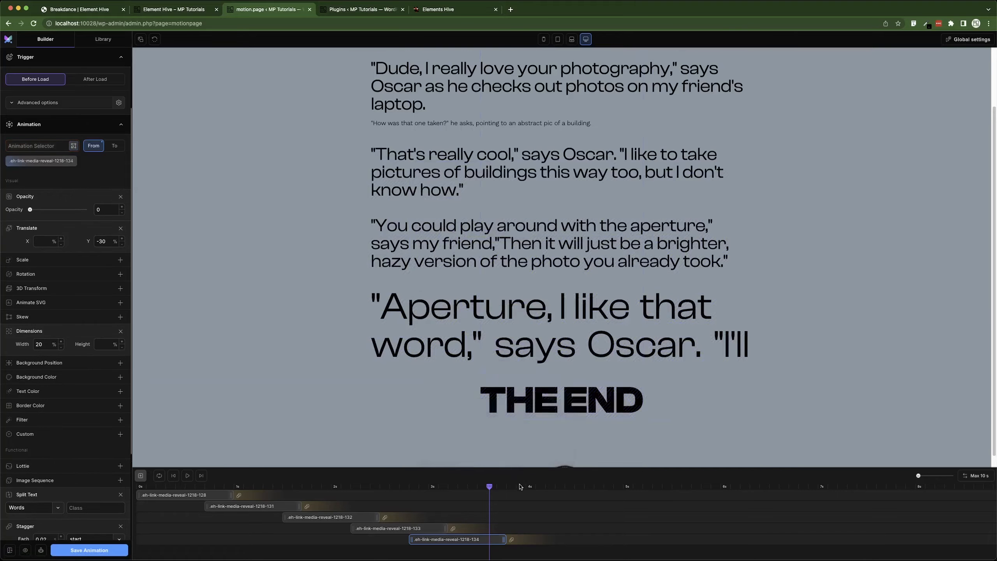
{"action": "left_click_drag", "start_coordinate": [491, 486], "coordinate": [306, 489]}
{"action": "key", "text": "space"}
Switch the tween's Split Text mode from Words to Characters and save the timeline.
{"action": "scroll", "coordinate": [38, 389], "scroll_direction": "down", "scroll_amount": 5}
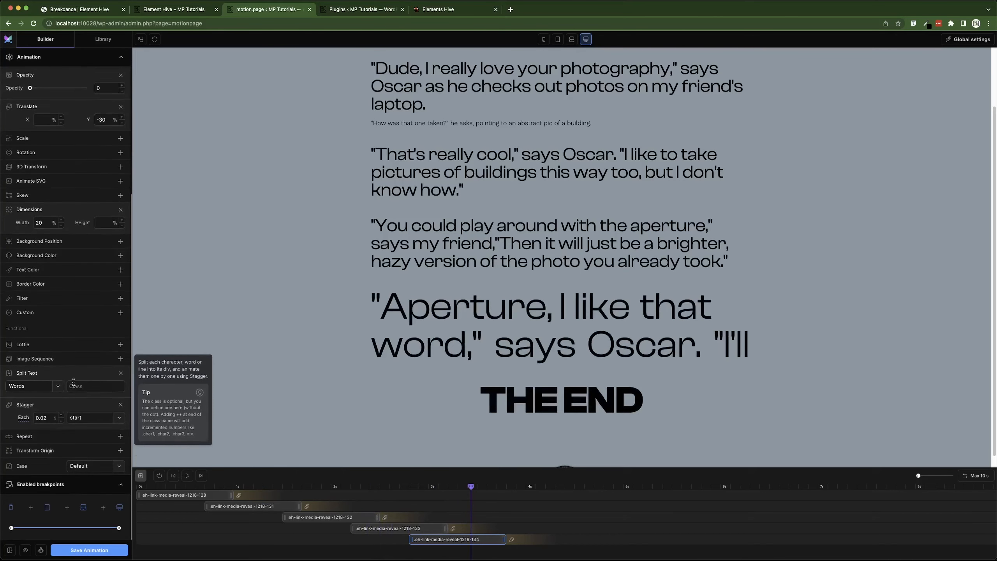
{"action": "left_click", "coordinate": [39, 387]}
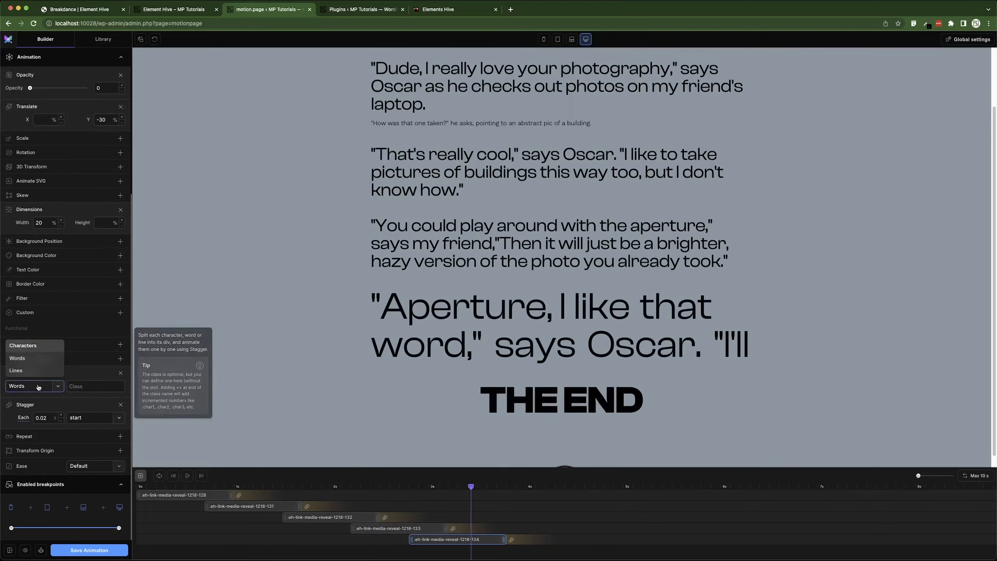
{"action": "left_click", "coordinate": [33, 346]}
{"action": "key", "text": "super+s"}
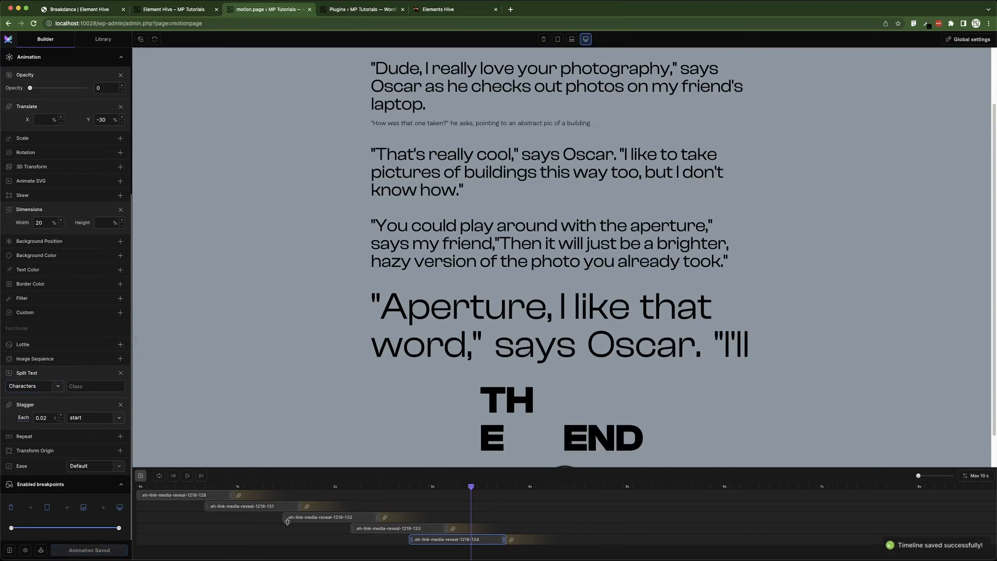
Set the stagger Each value to 0.01, preview the timeline from the start, and save the animation.
{"action": "left_click", "coordinate": [60, 421]}
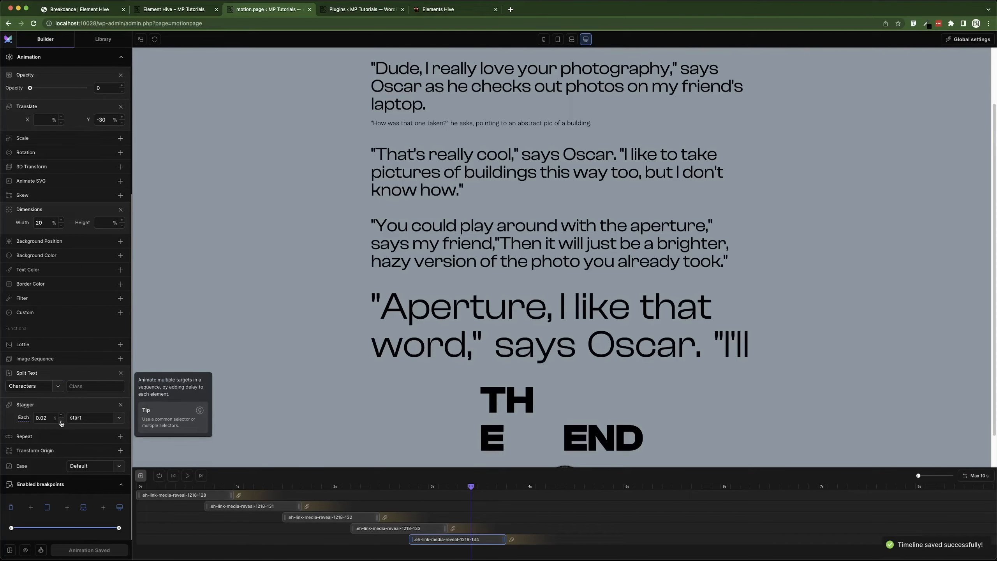
{"action": "left_click", "coordinate": [173, 475]}
{"action": "left_click", "coordinate": [188, 475]}
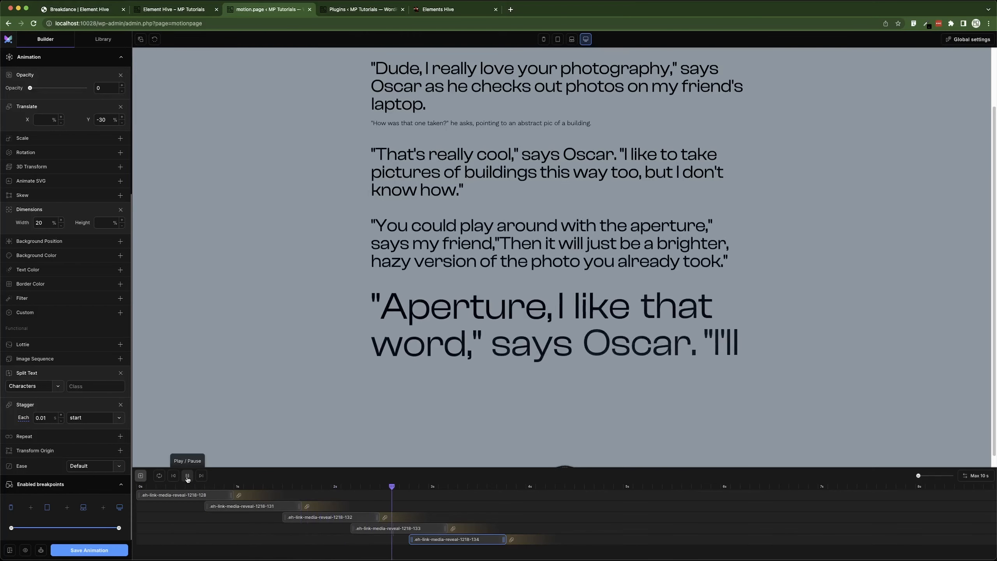
{"action": "left_click", "coordinate": [187, 475]}
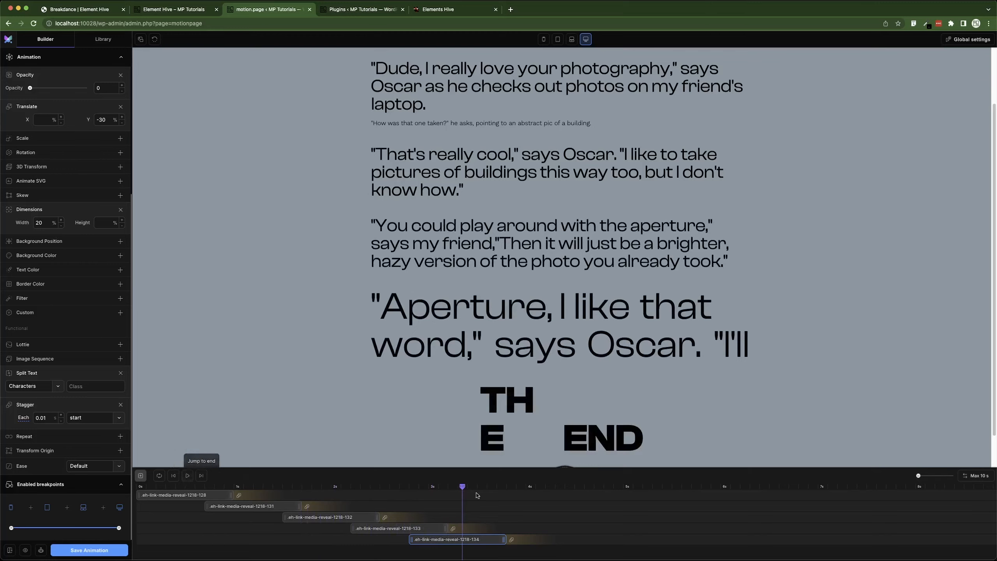
{"action": "left_click_drag", "start_coordinate": [548, 492], "coordinate": [504, 499]}
{"action": "left_click", "coordinate": [114, 552]}
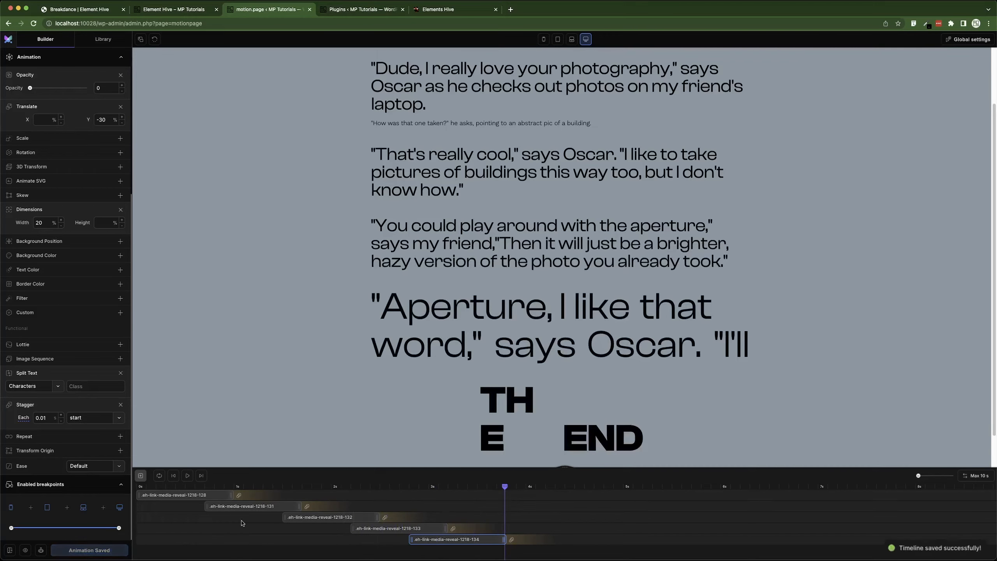
Switch to the front-end Element Hive page tab and reload it to check the animations.
{"action": "left_click", "coordinate": [173, 14]}
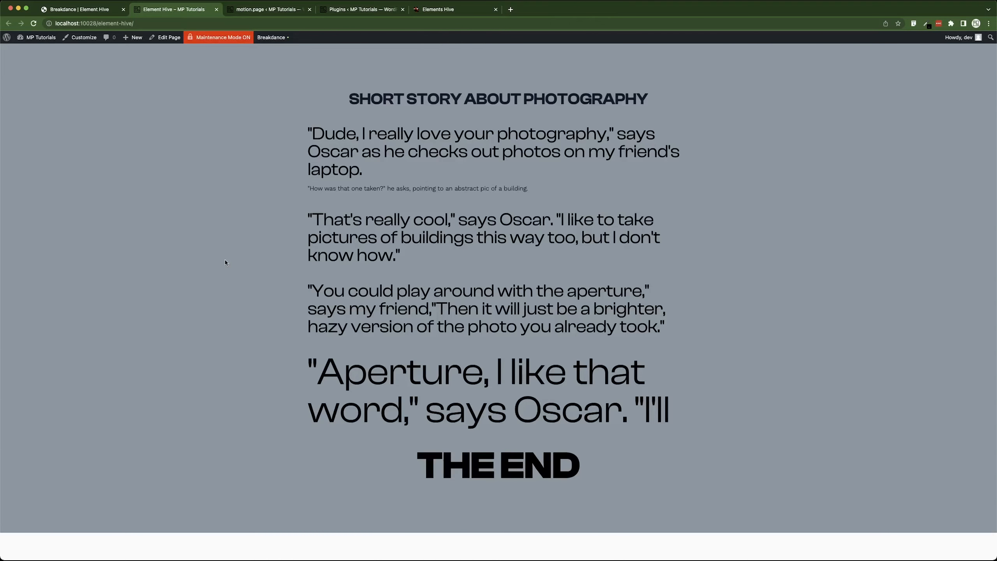
{"action": "key", "text": "super+r"}
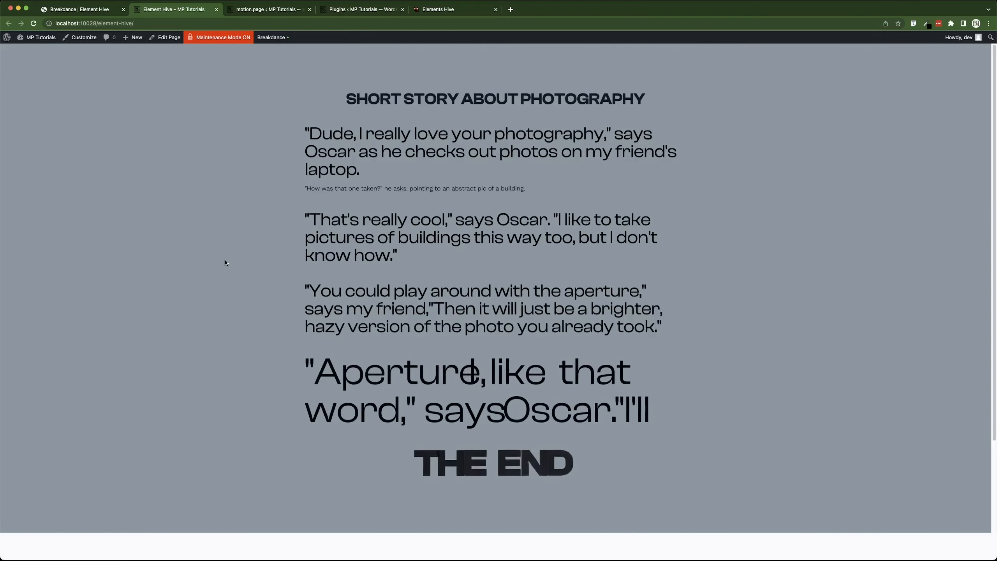
{"action": "mouse_move", "coordinate": [400, 142]}
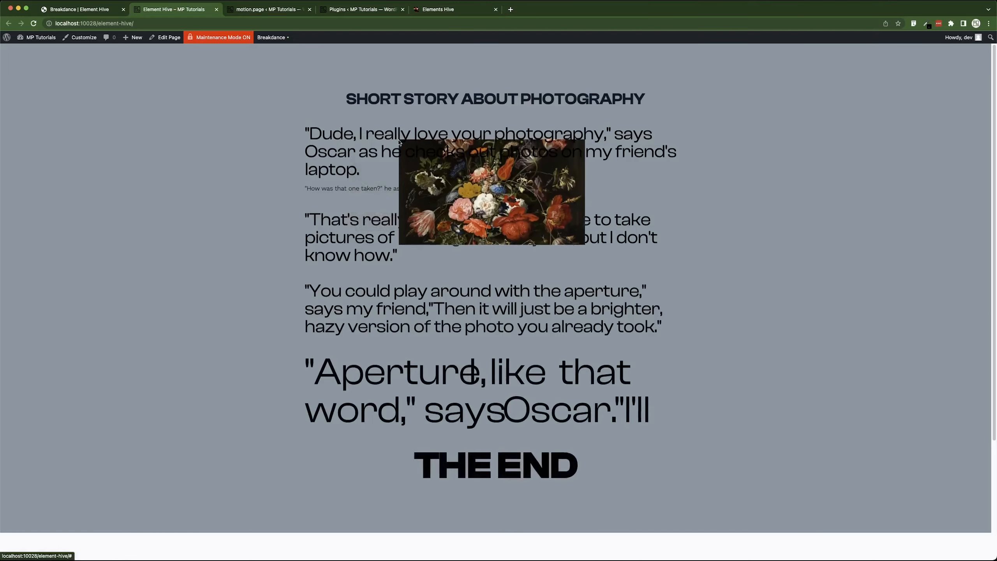
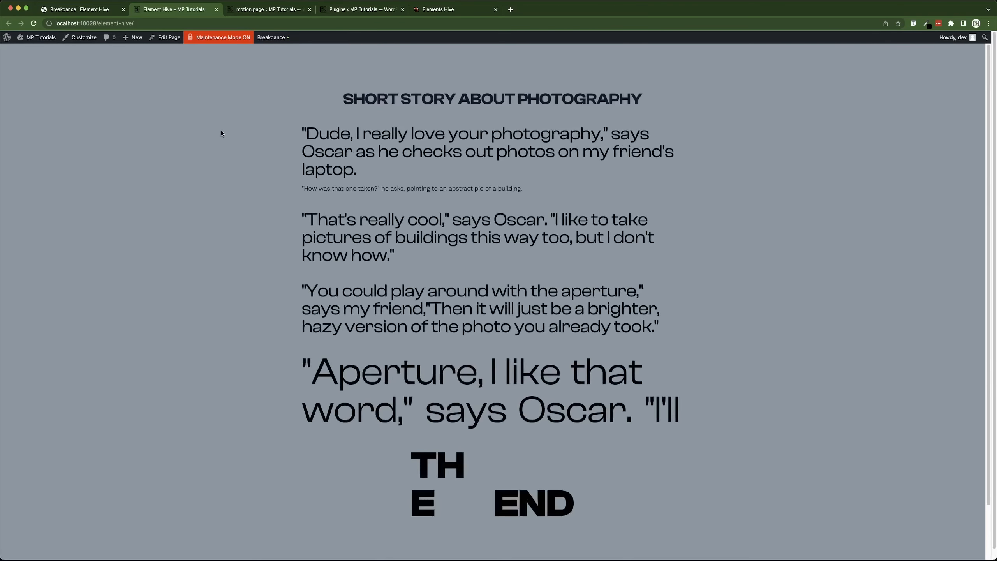
Return to the motion.page builder and set the fifth paragraph tween's Split Text mode to Words, then save the timeline.
{"action": "scroll", "coordinate": [485, 175], "scroll_direction": "down", "scroll_amount": 2}
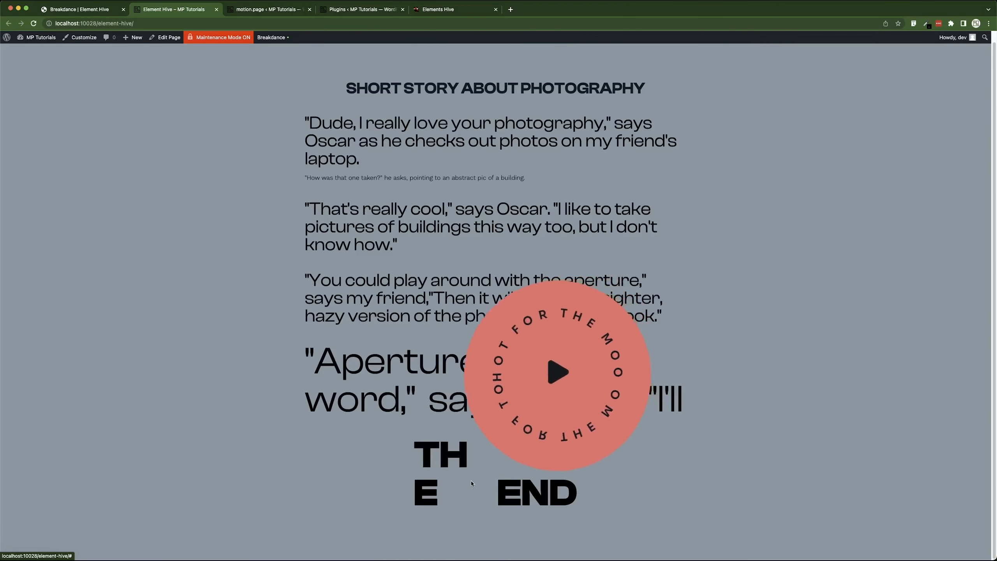
{"action": "left_click", "coordinate": [100, 10]}
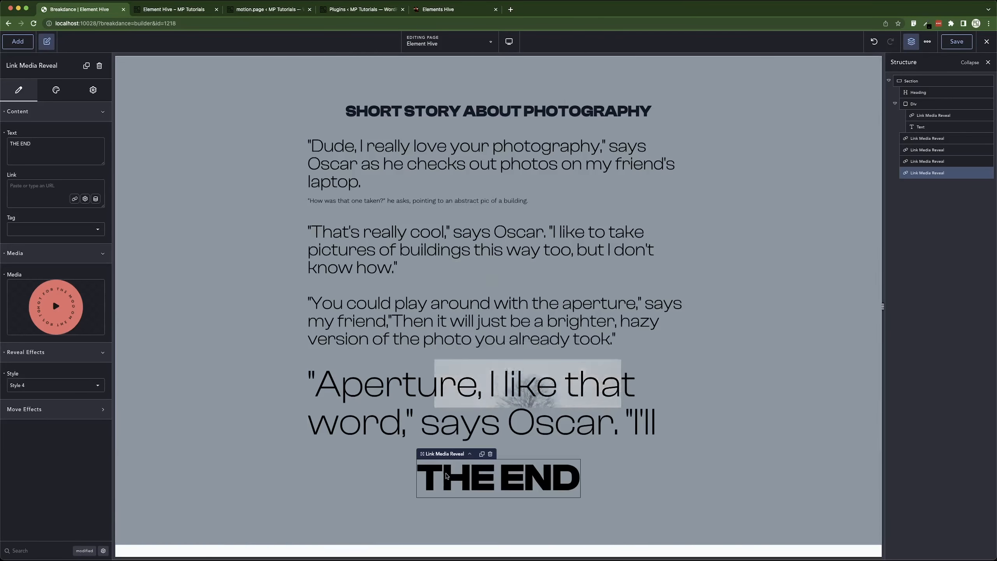
{"action": "left_click", "coordinate": [288, 12]}
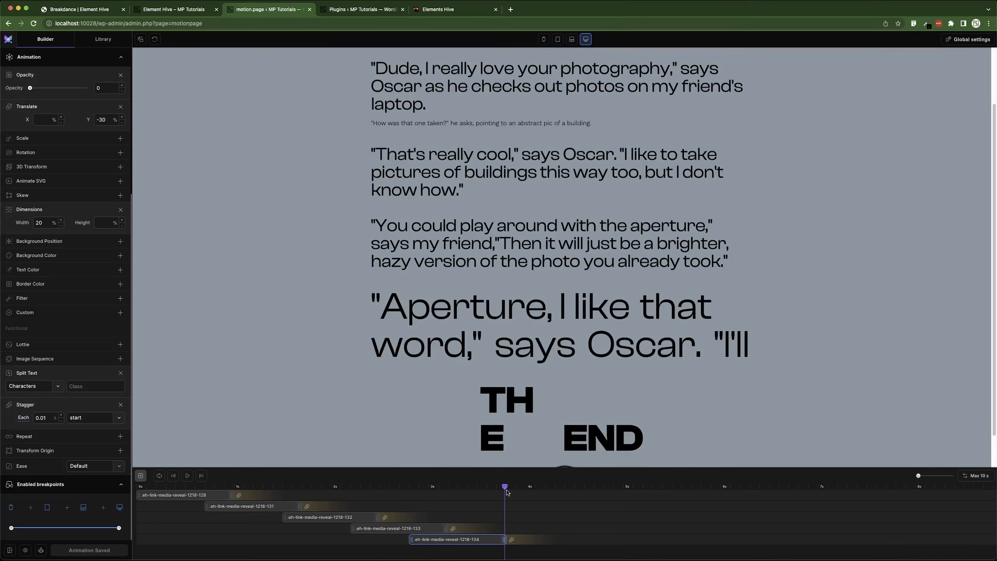
{"action": "left_click_drag", "start_coordinate": [506, 493], "coordinate": [482, 496]}
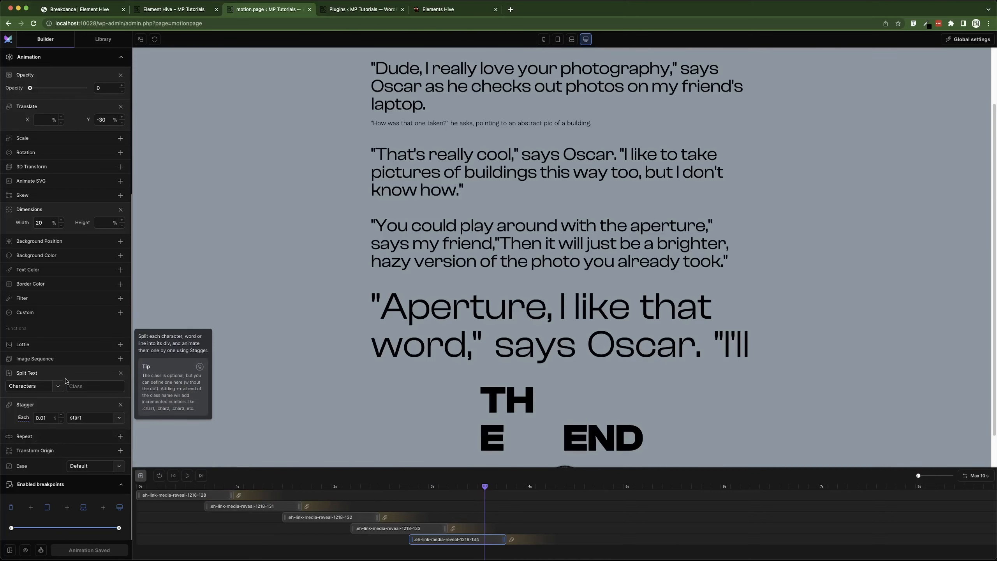
{"action": "left_click", "coordinate": [50, 387]}
{"action": "left_click", "coordinate": [41, 362]}
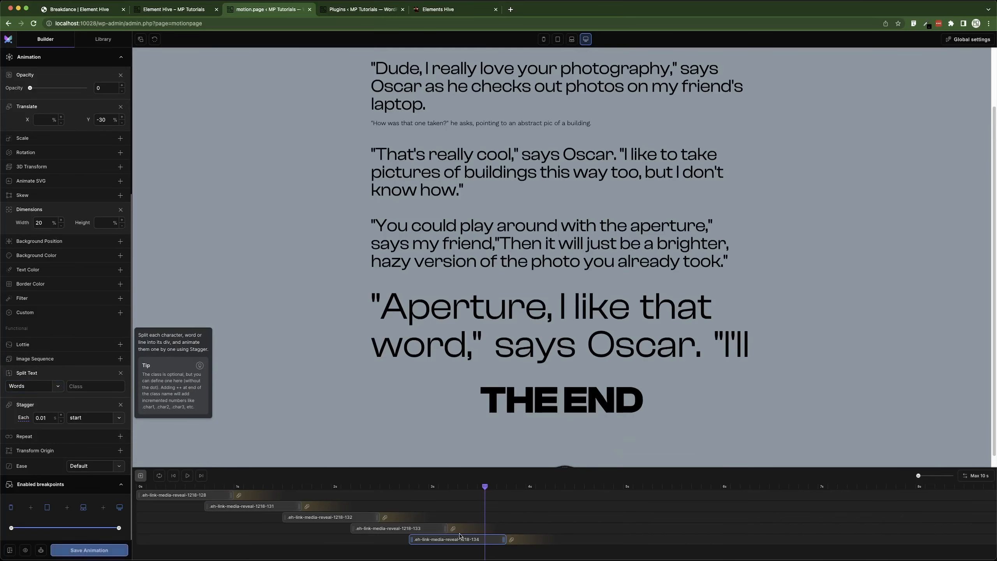
{"action": "mouse_move", "coordinate": [521, 493]}
{"action": "left_mouse_down"}
{"action": "mouse_move", "coordinate": [356, 496]}
{"action": "mouse_move", "coordinate": [505, 501]}
{"action": "left_mouse_up"}
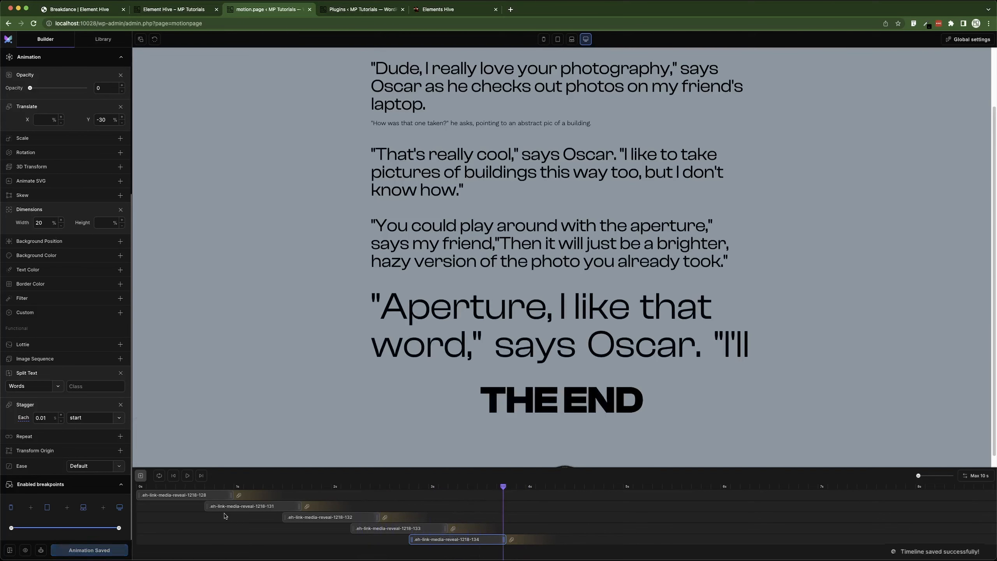
Reload the front-end Element Hive page twice to review the paragraph animations with the Words split.
{"action": "left_click", "coordinate": [175, 10]}
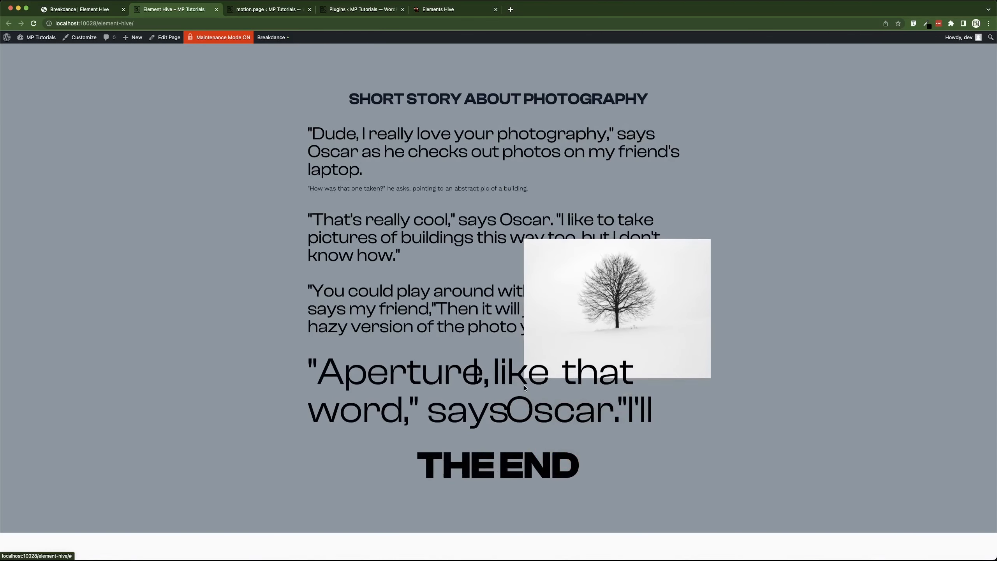
{"action": "key", "text": "super+r"}
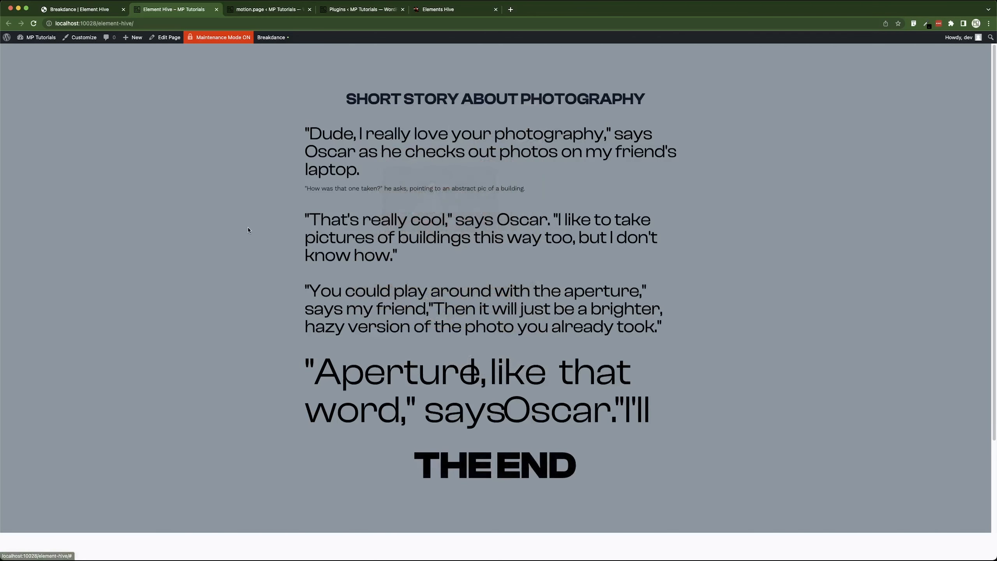
{"action": "scroll", "coordinate": [267, 291], "scroll_direction": "down", "scroll_amount": 3}
{"action": "scroll", "coordinate": [265, 297], "scroll_direction": "up", "scroll_amount": 3}
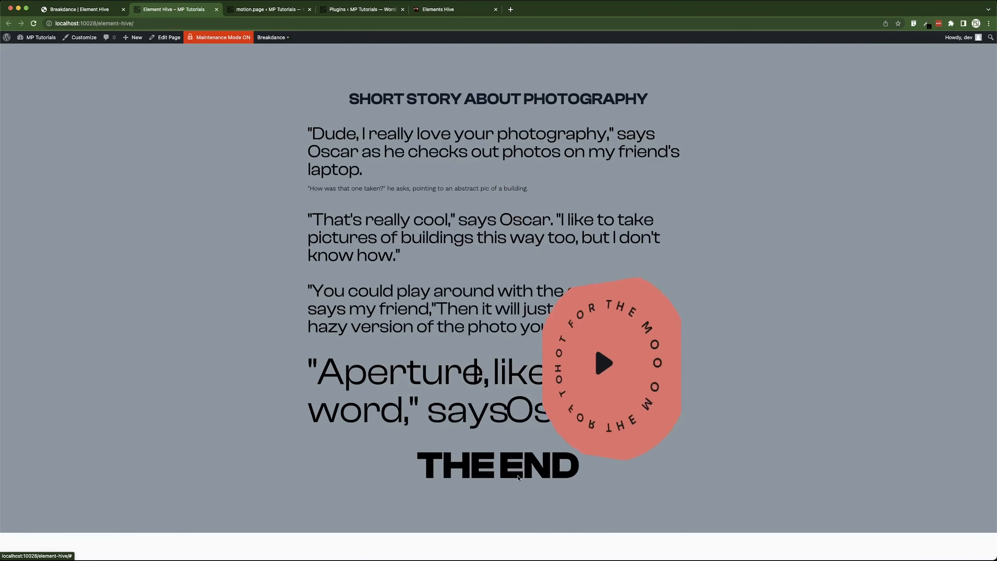
{"action": "key", "text": "super+r"}
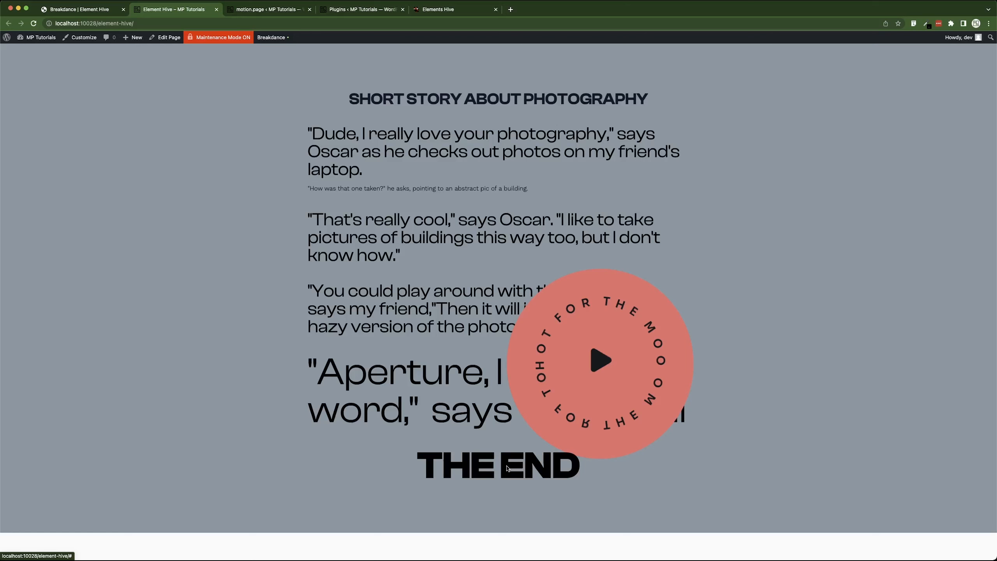
Switch to the Elements Hive website tab.
{"action": "left_click", "coordinate": [444, 9]}
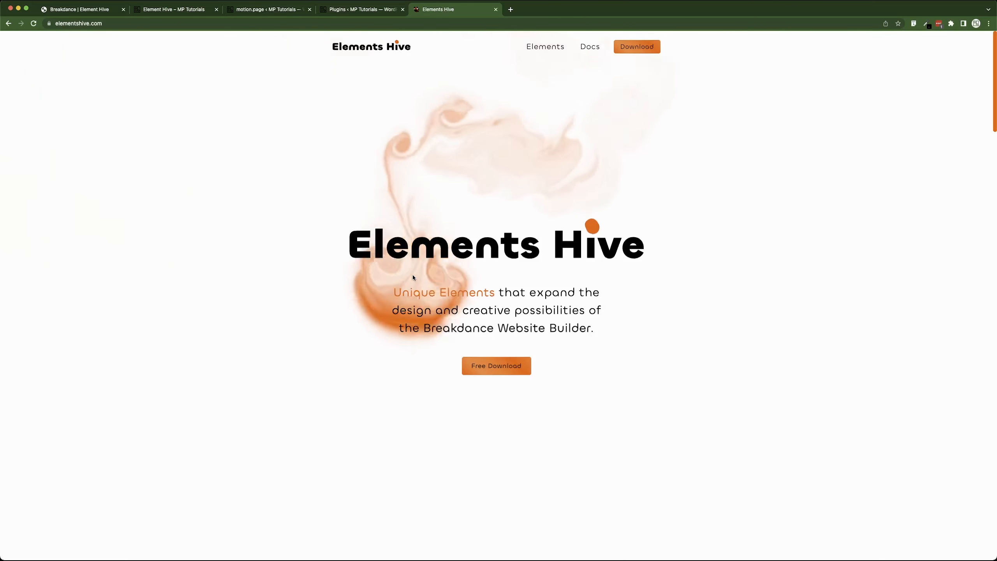